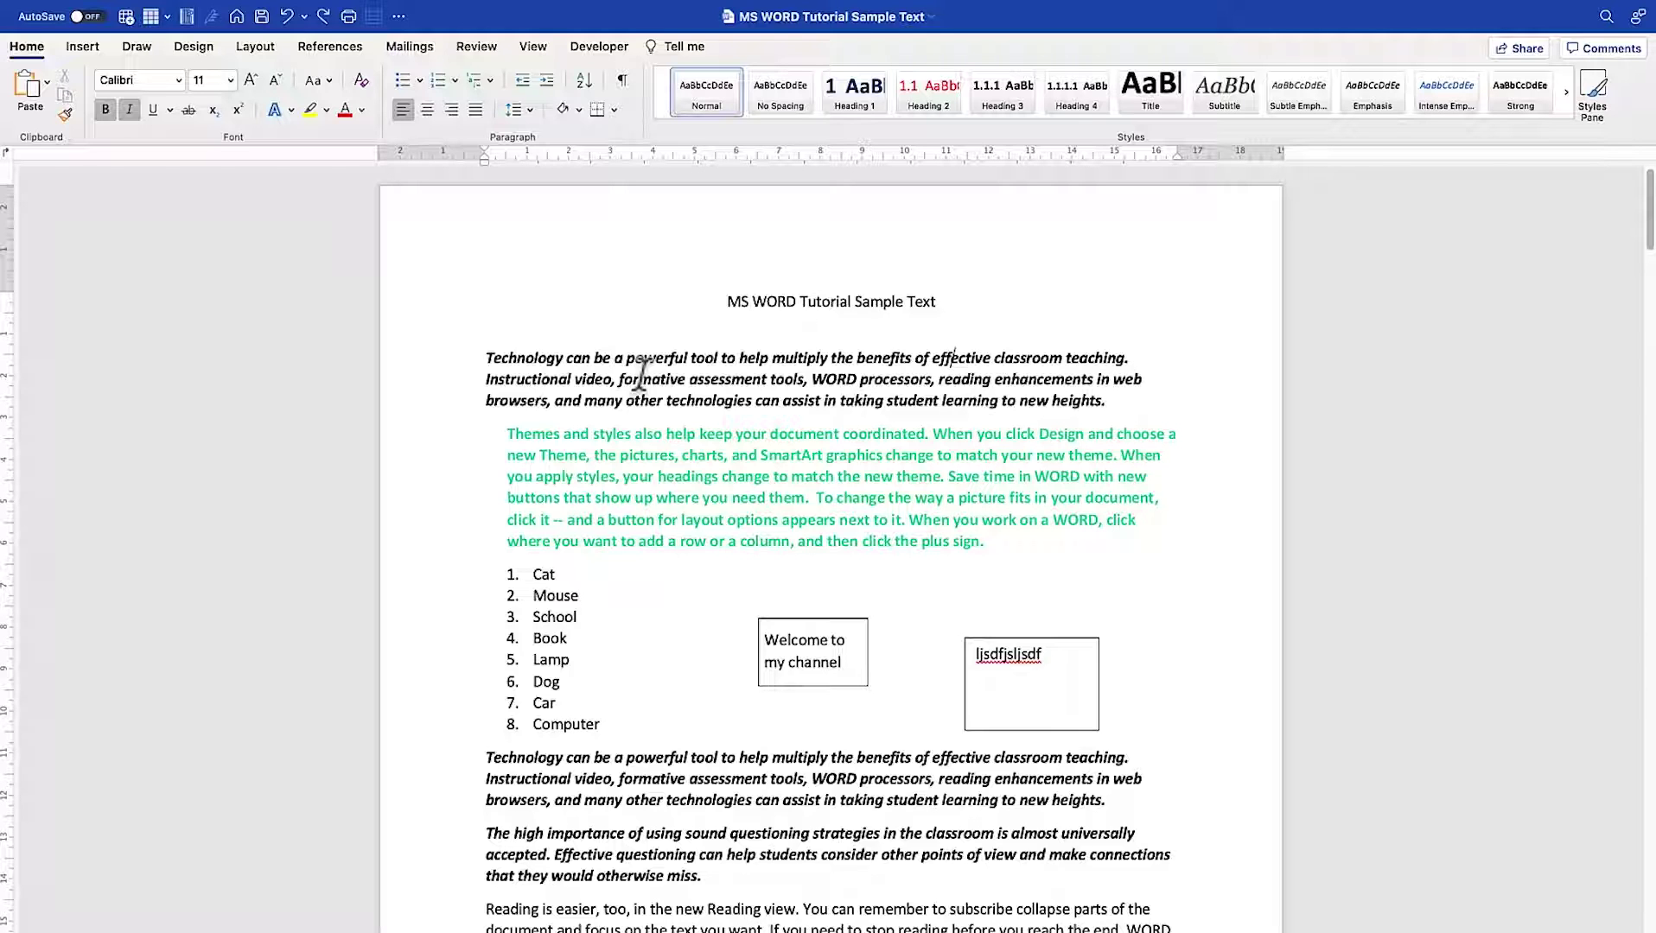
# Scroll through the 'MS WORD Tutorial Sample Text' document and show the Layout ribbon options
pyautogui.scroll(-5, 686, 471)
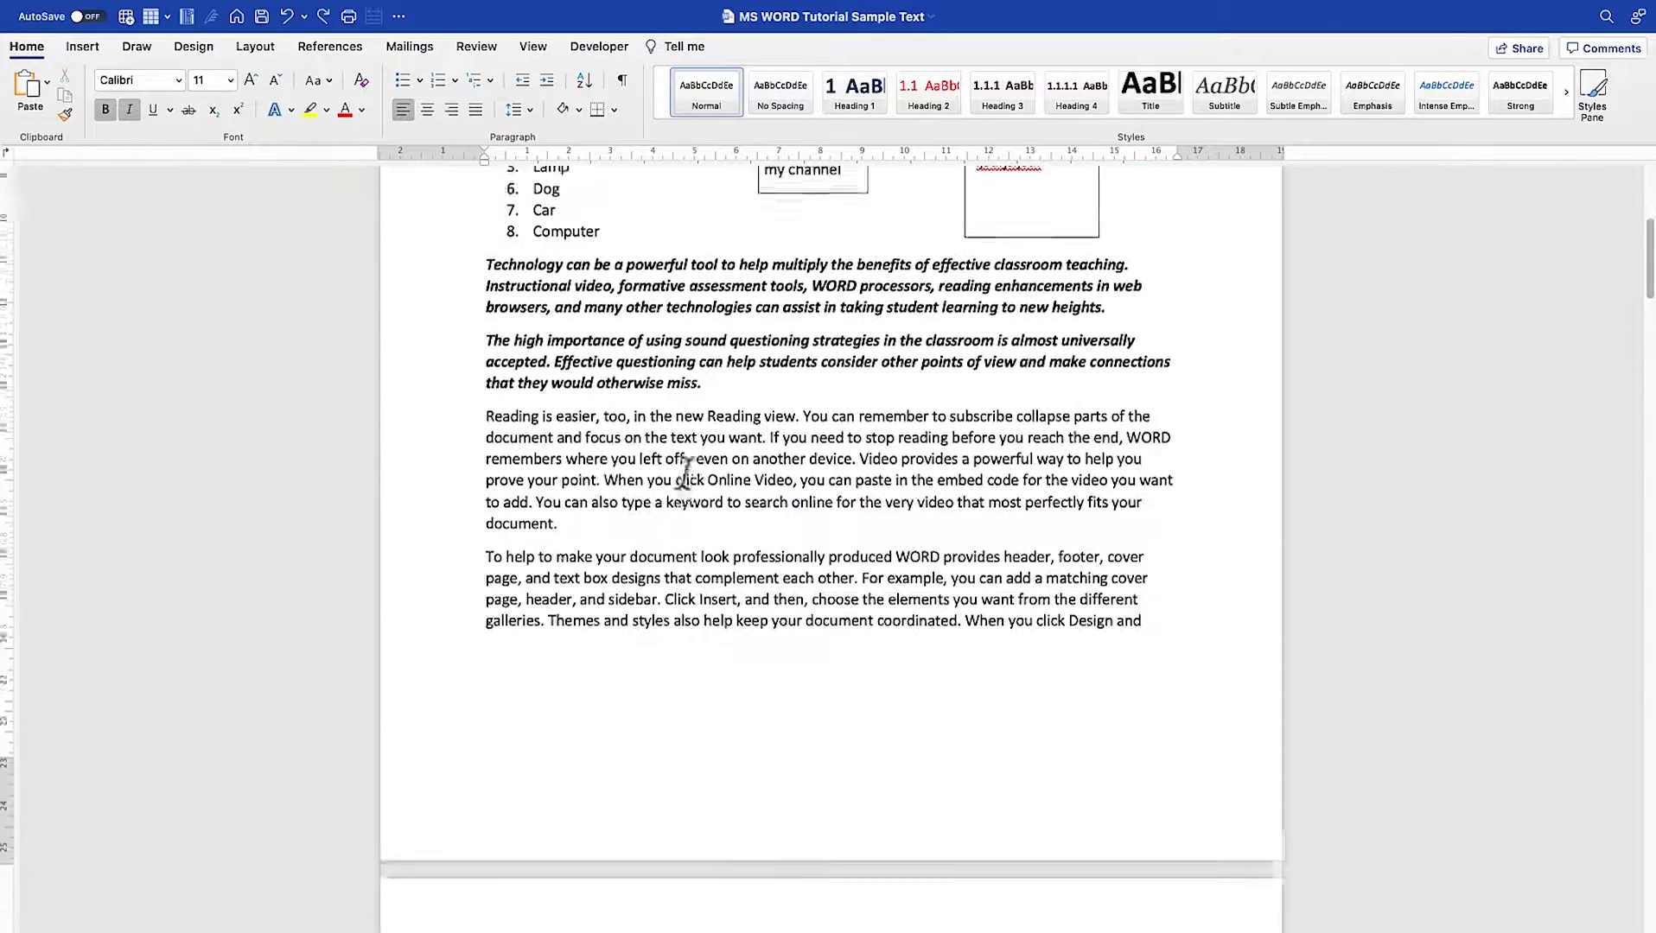
pyautogui.scroll(5, 686, 471)
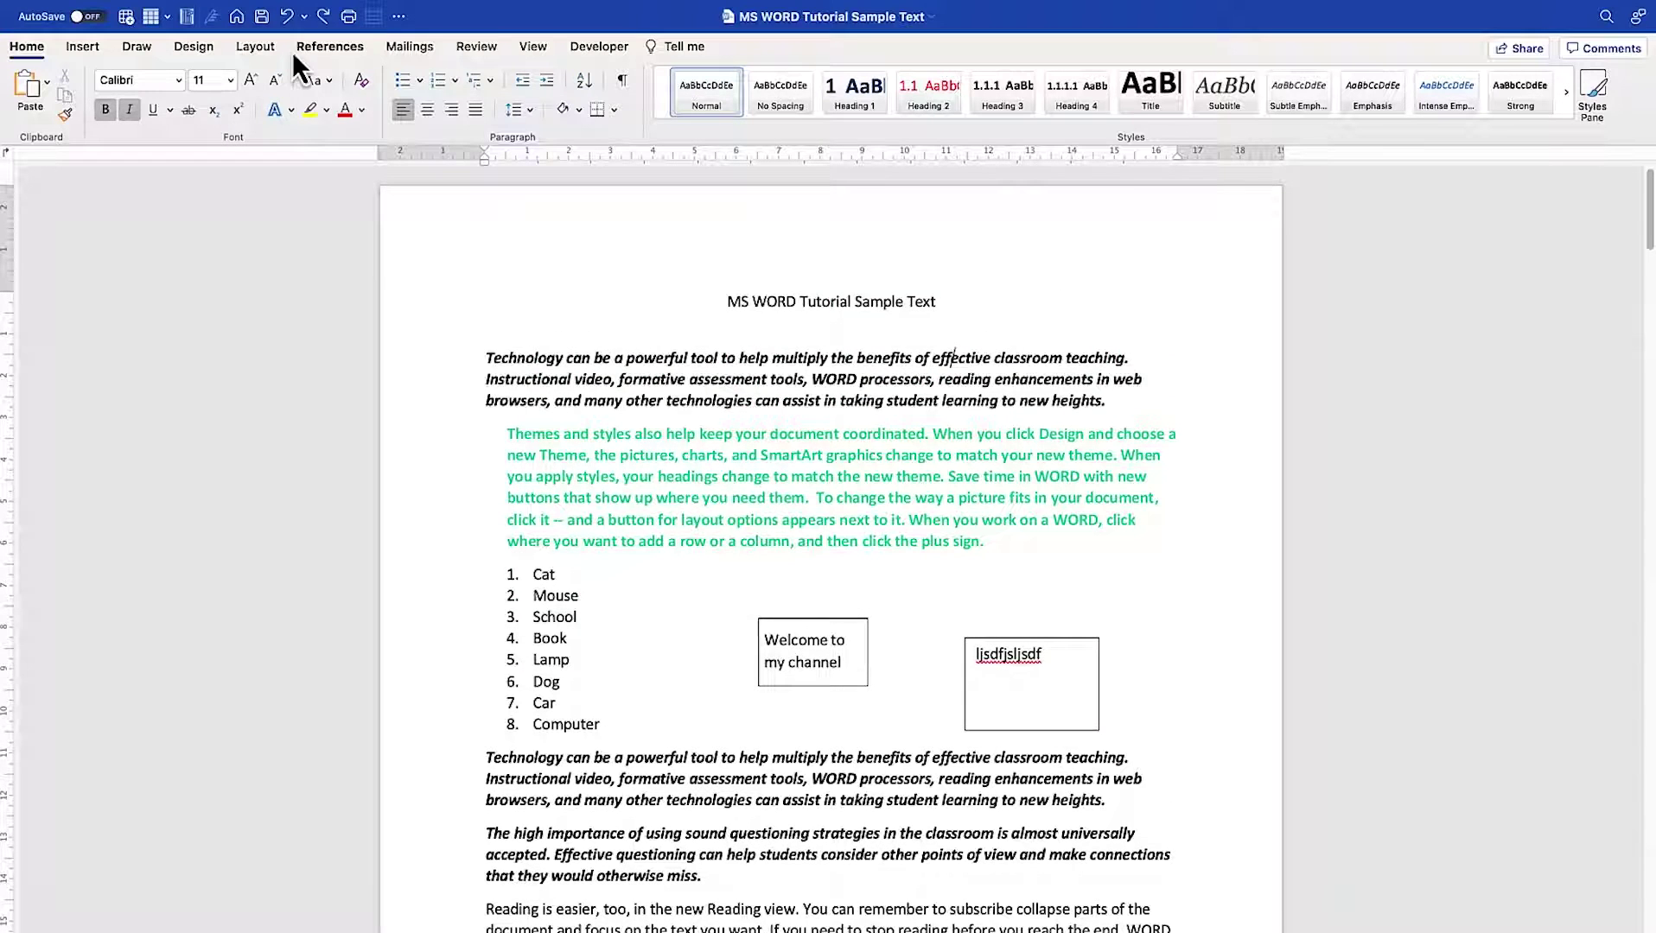
pyautogui.click(258, 46)
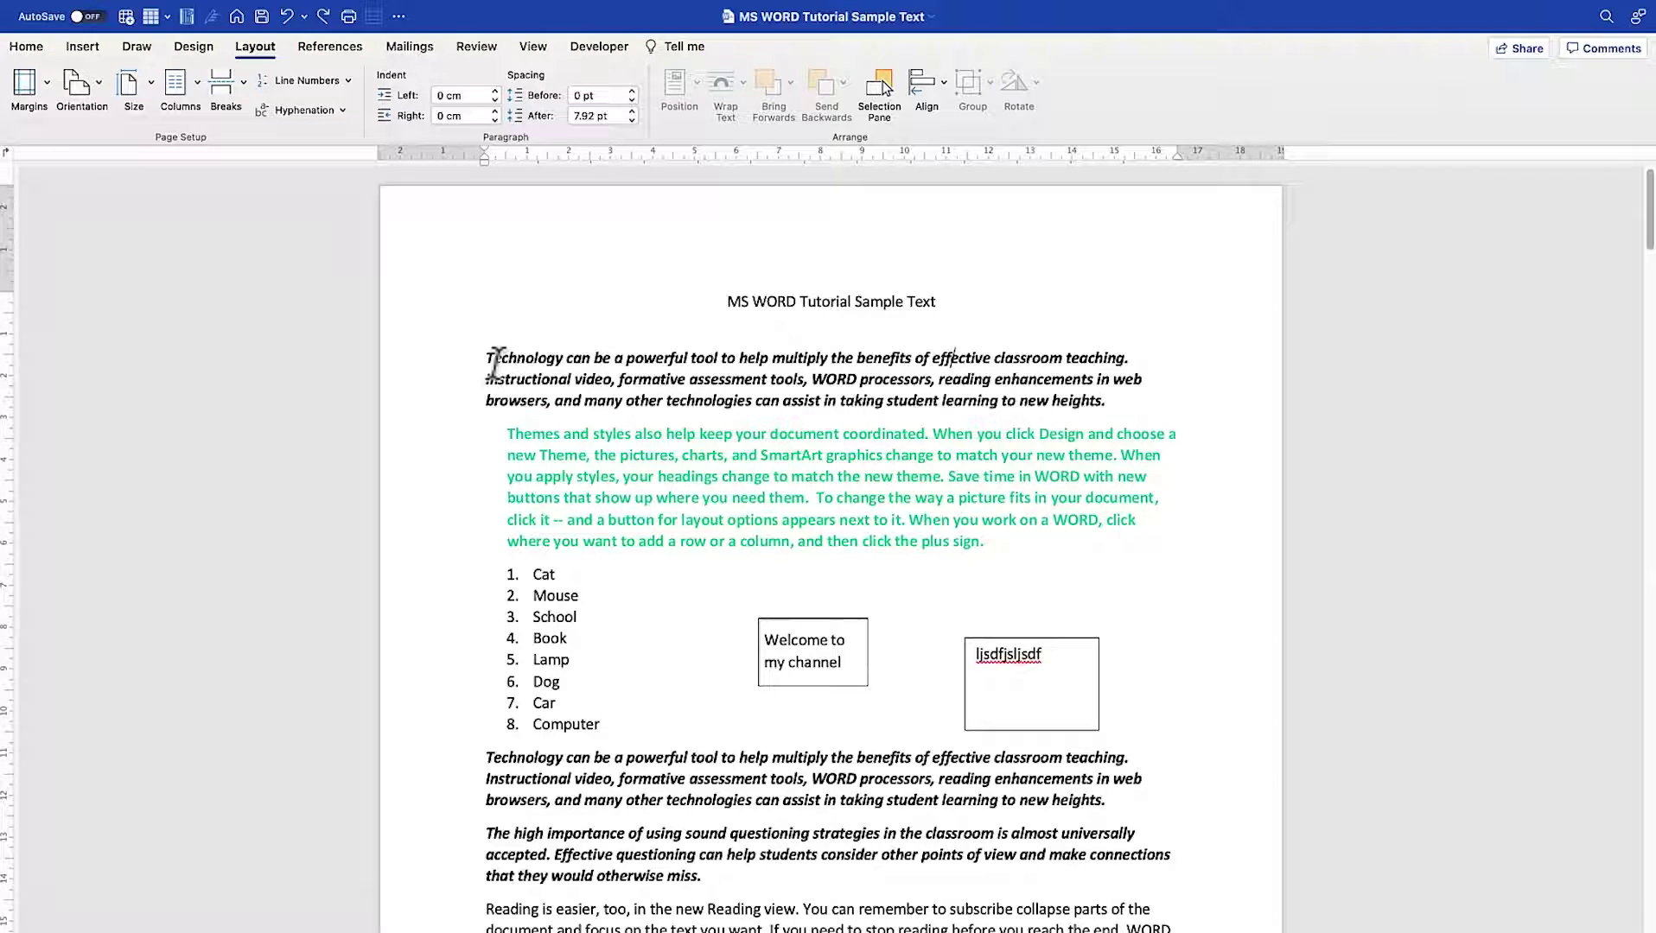
# Try the Narrow margin preset, then the Moderate preset
pyautogui.click(48, 97)
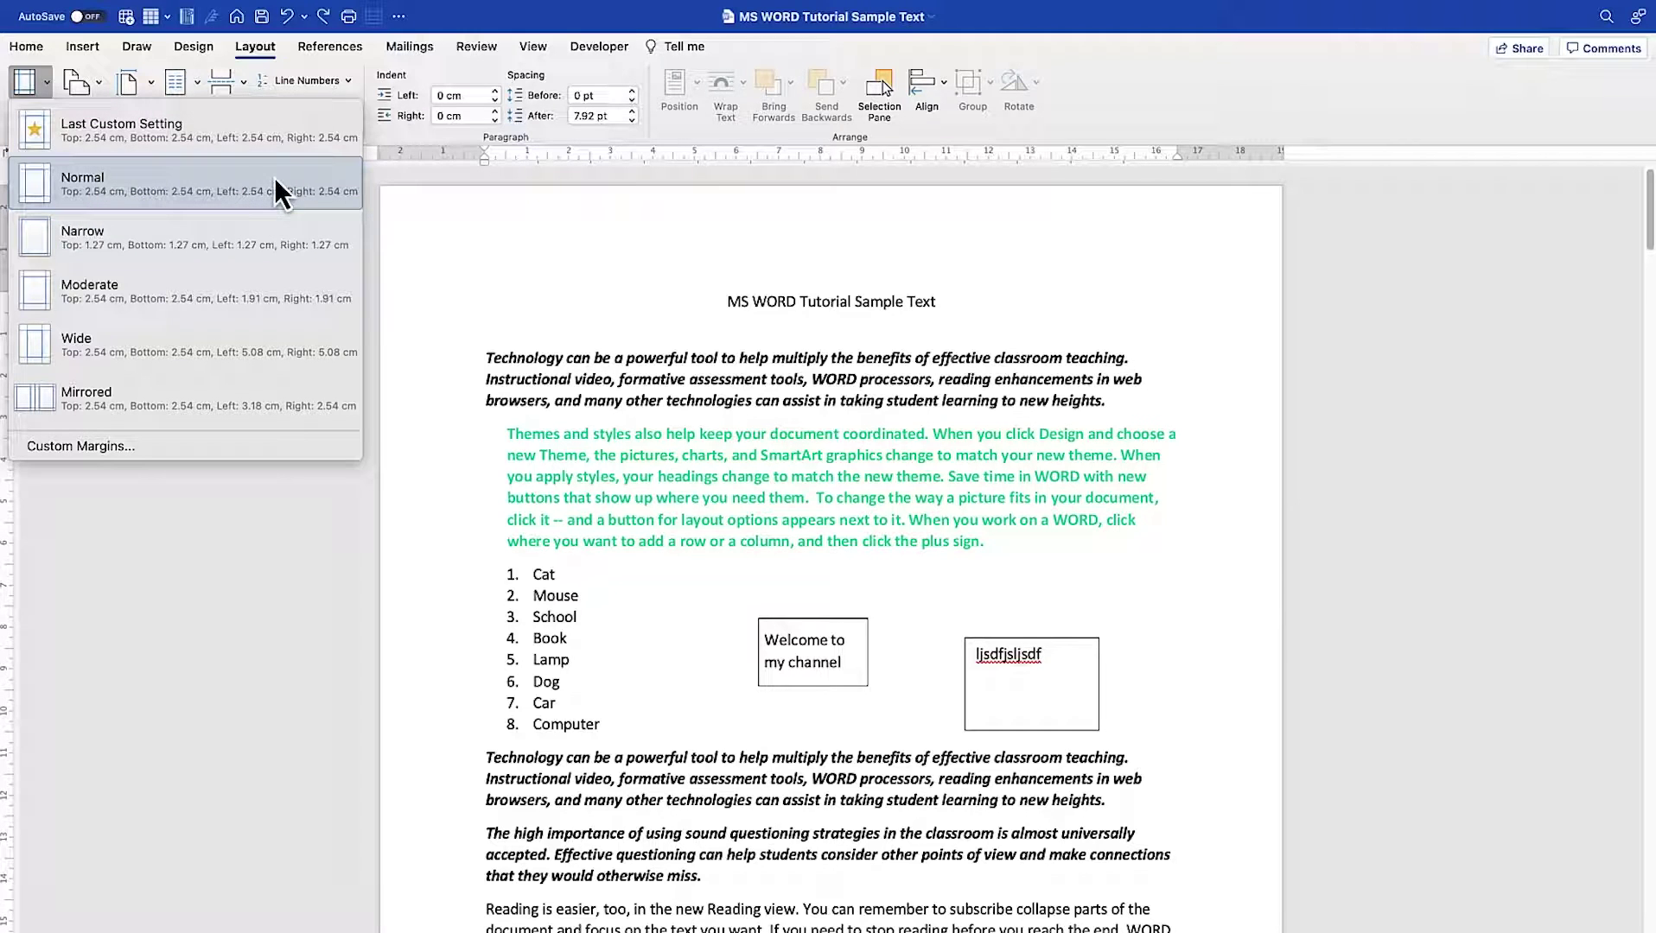
pyautogui.click(125, 235)
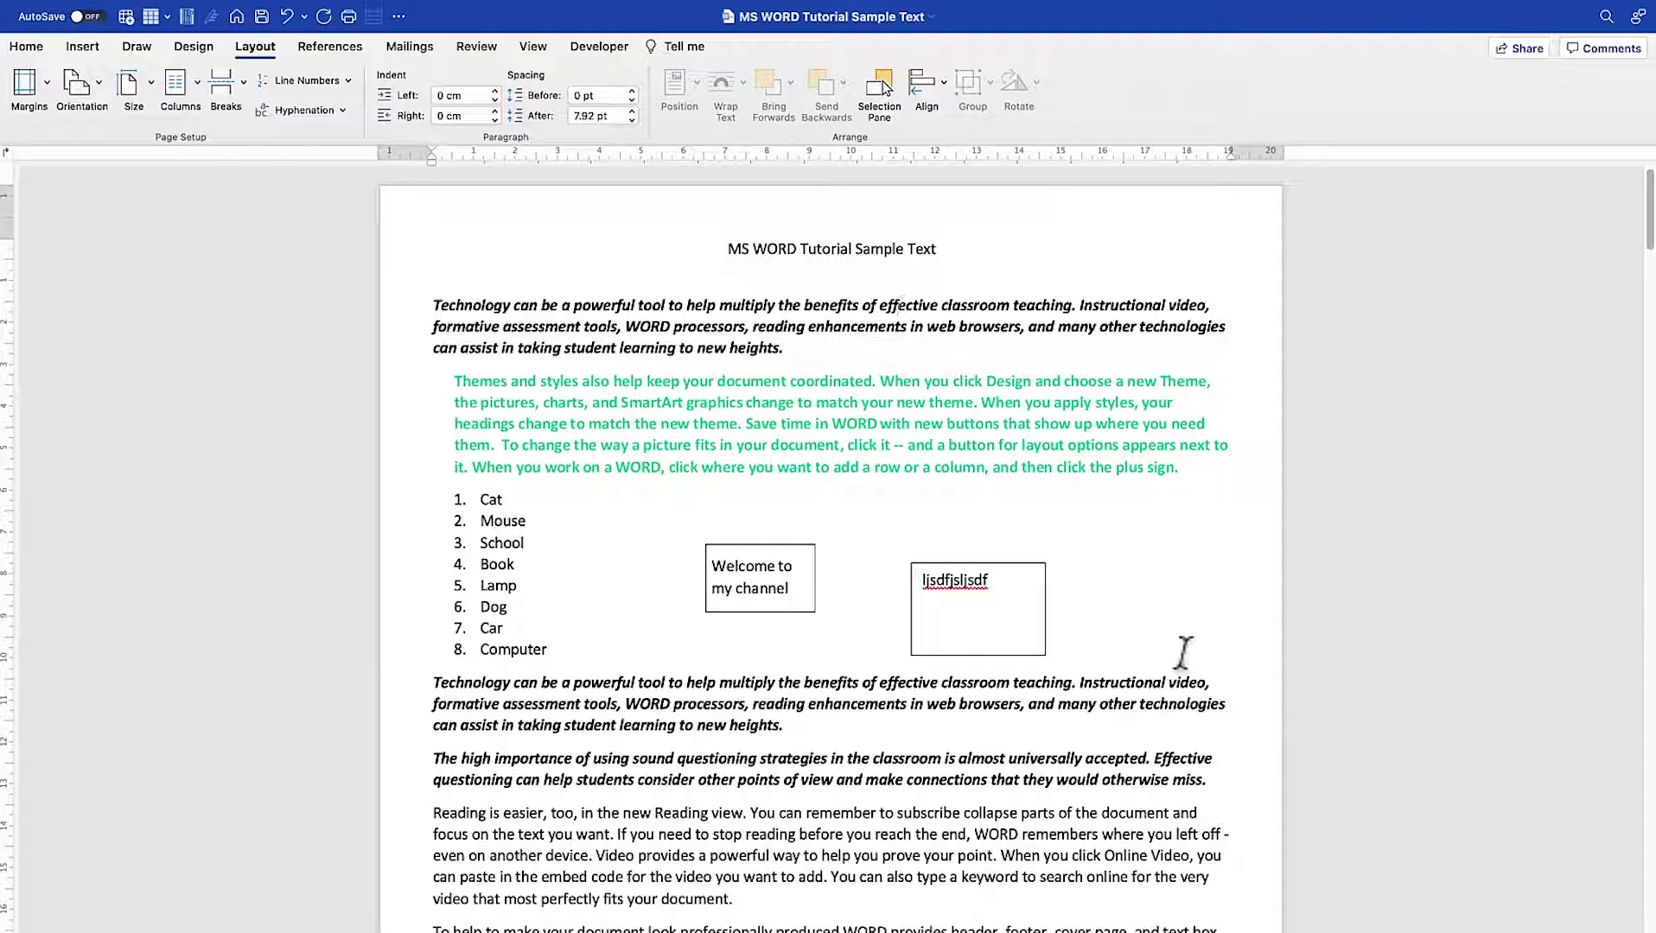
pyautogui.click(45, 102)
pyautogui.click(112, 298)
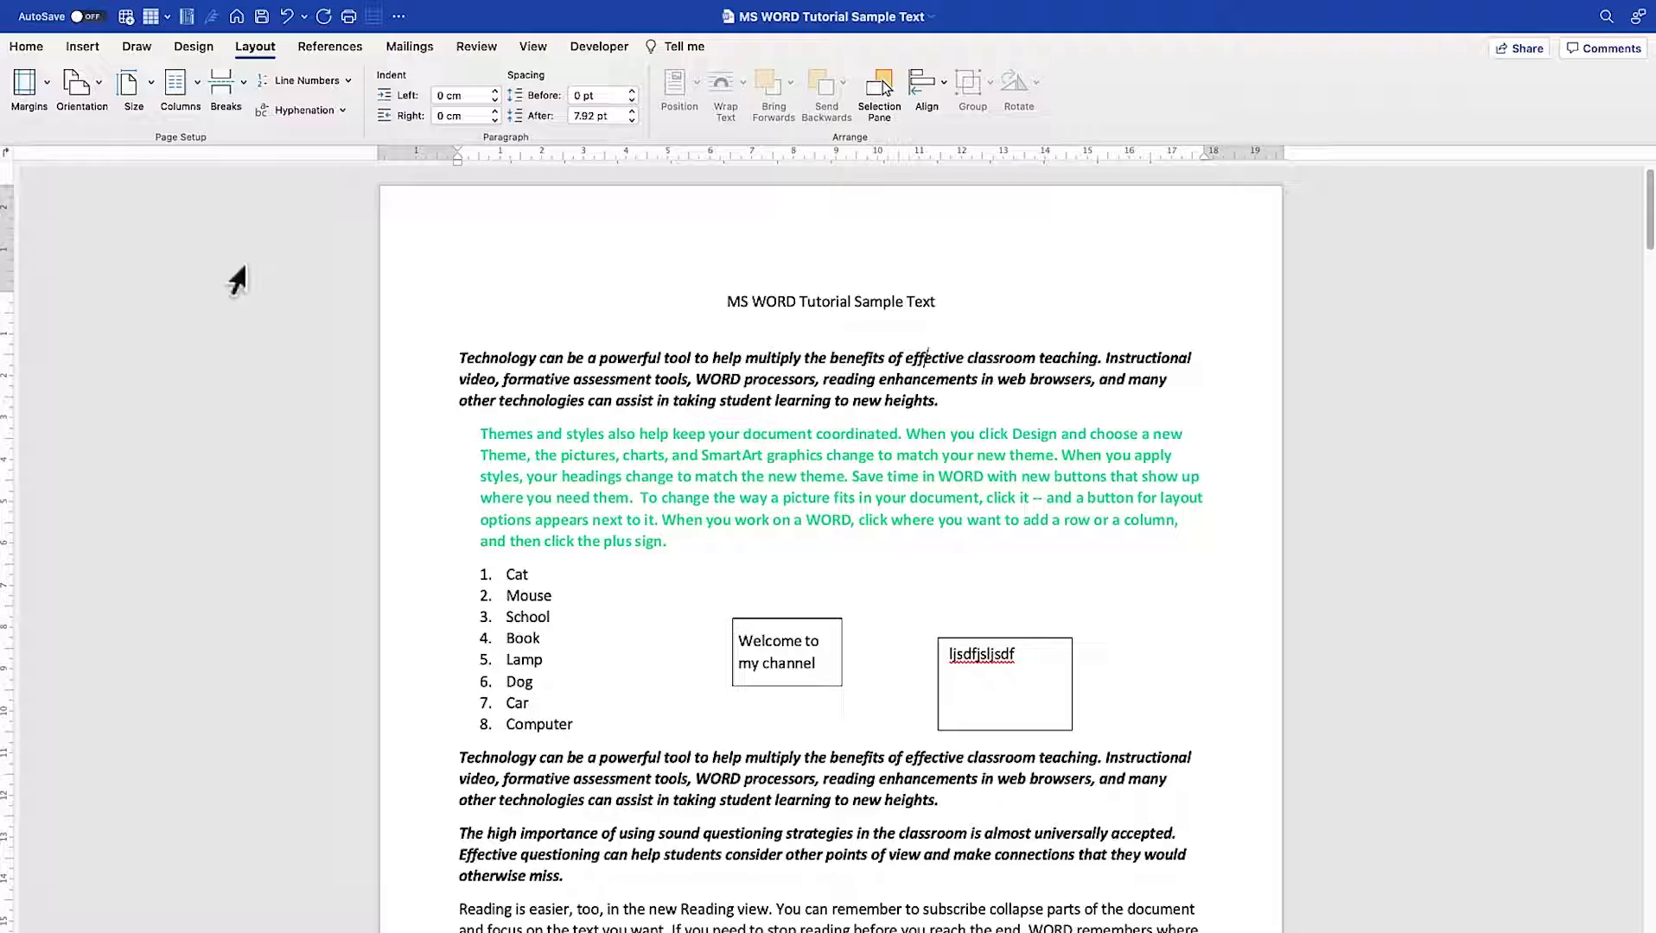
# Apply the Wide margin preset and scroll to check the rewrapped text
pyautogui.click(47, 86)
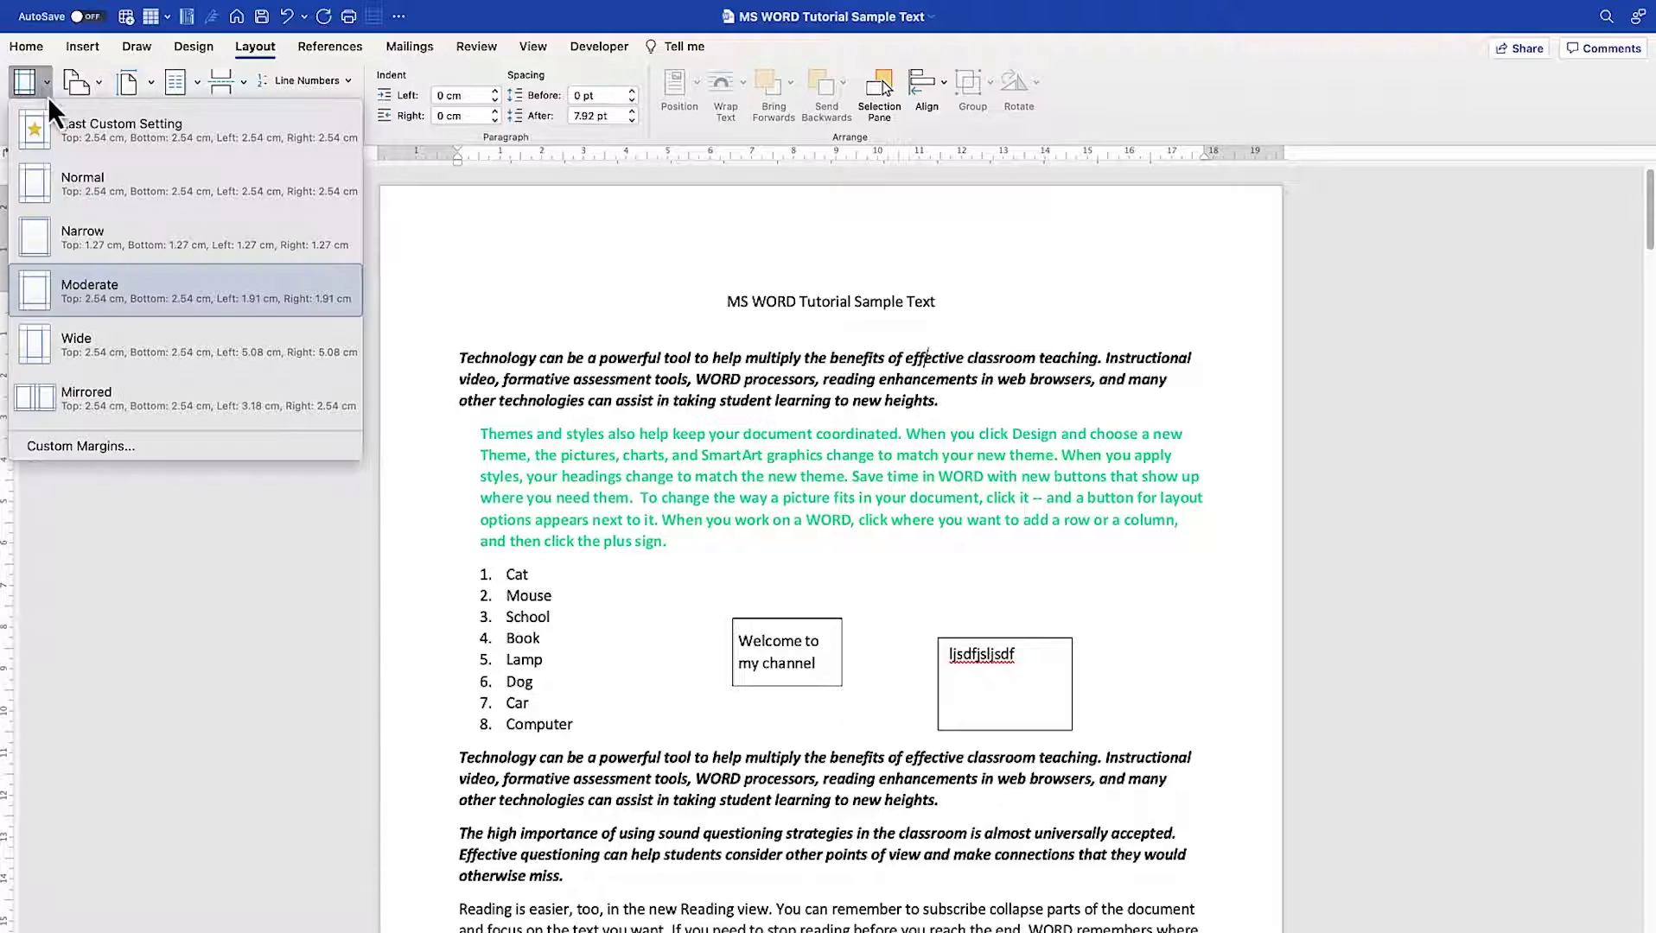
pyautogui.click(122, 363)
pyautogui.scroll(-5, 842, 664)
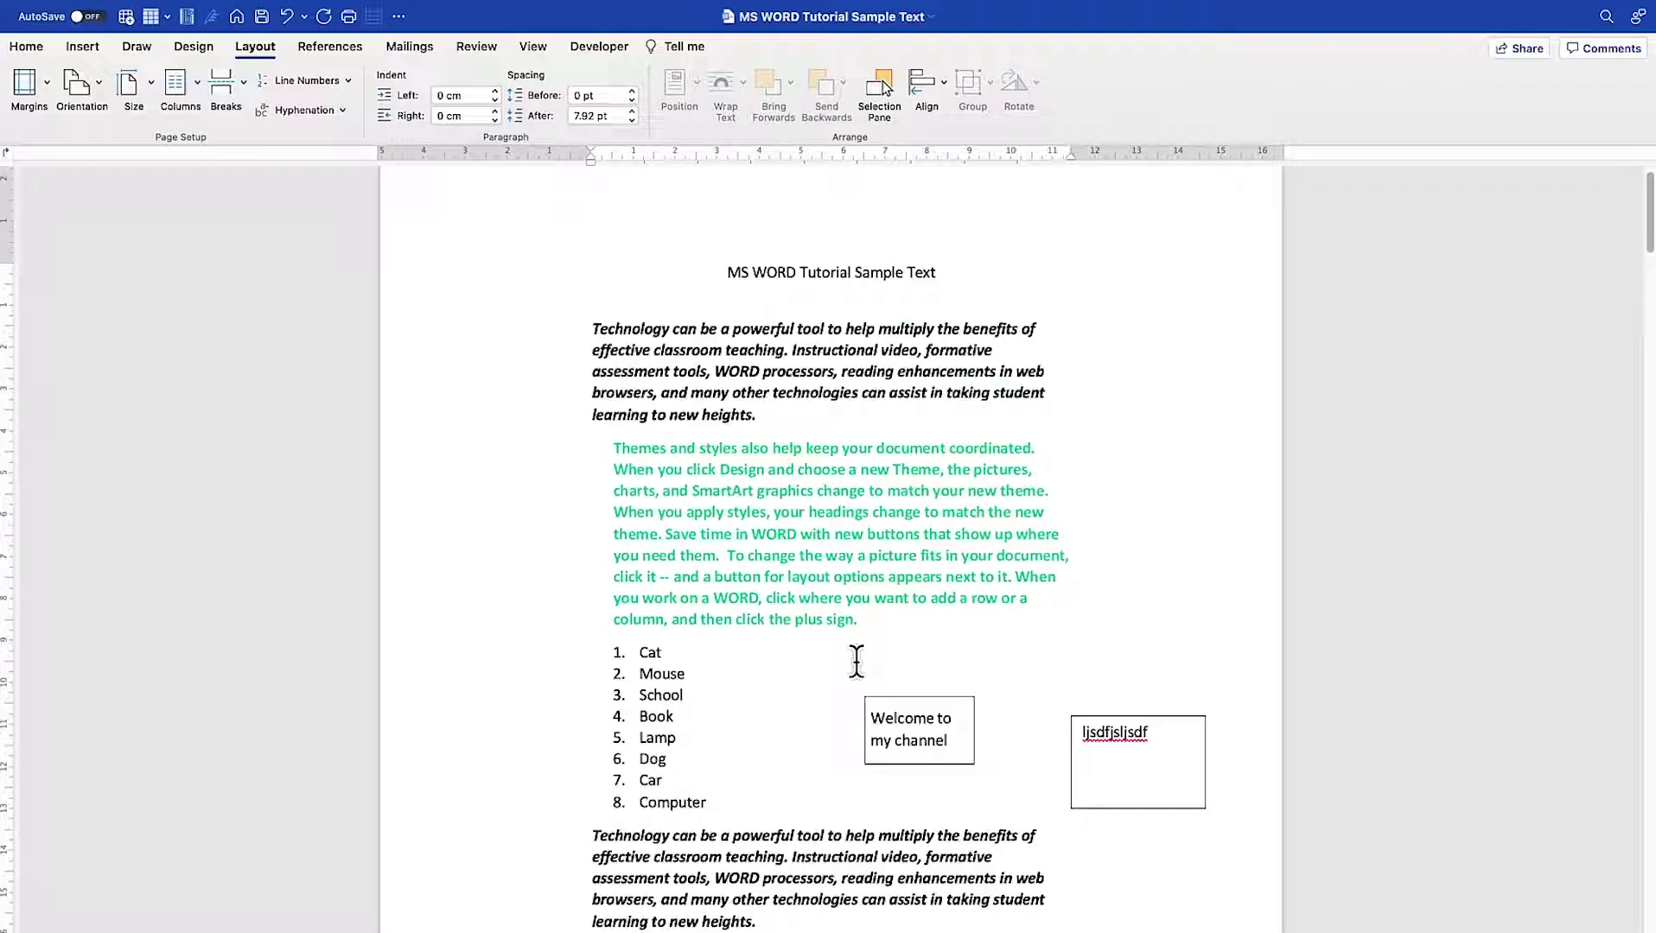
pyautogui.scroll(-4, 839, 664)
pyautogui.scroll(9, 838, 664)
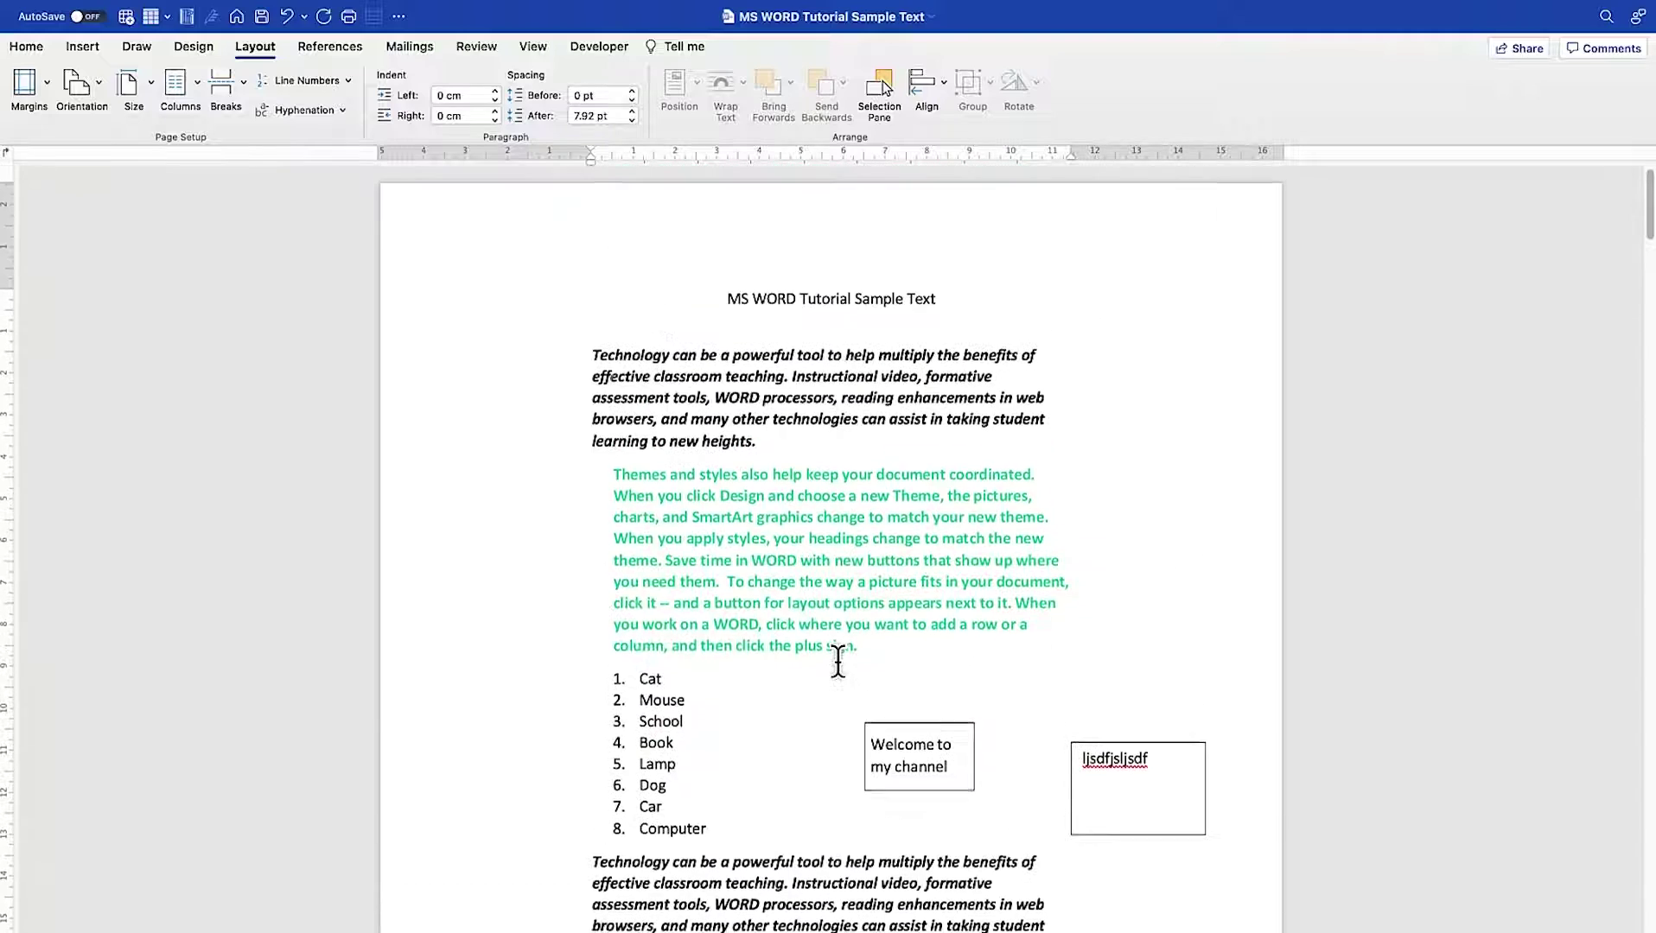
# Switch the page margins to the Mirrored preset
pyautogui.click(42, 86)
pyautogui.click(84, 408)
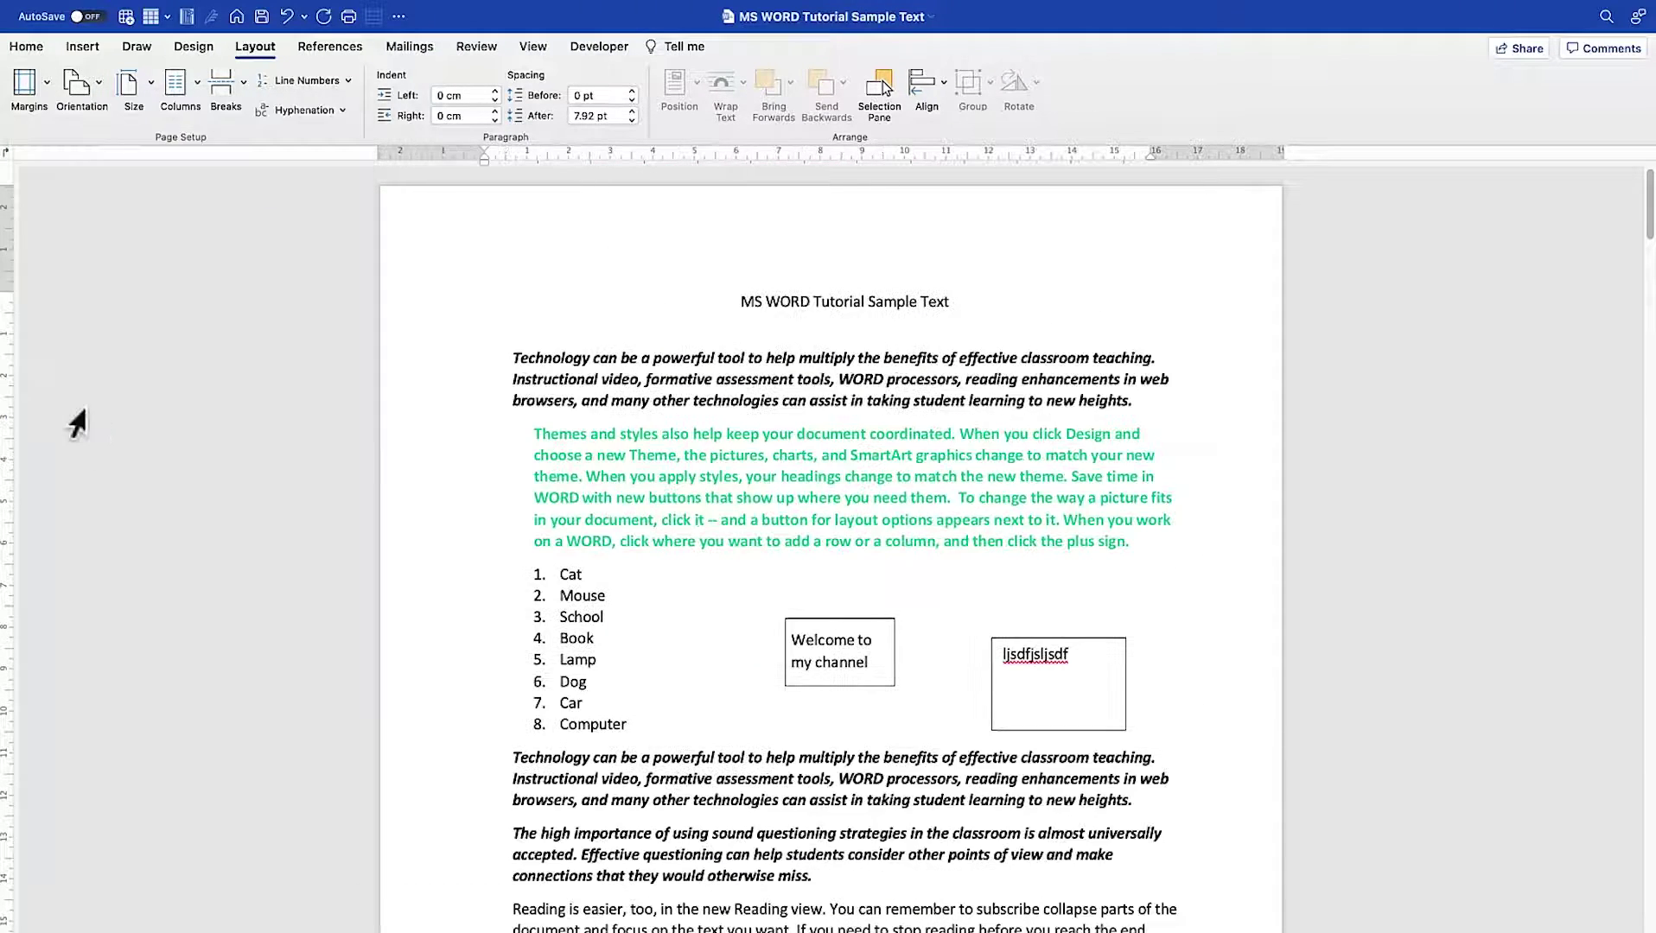
pyautogui.click(42, 83)
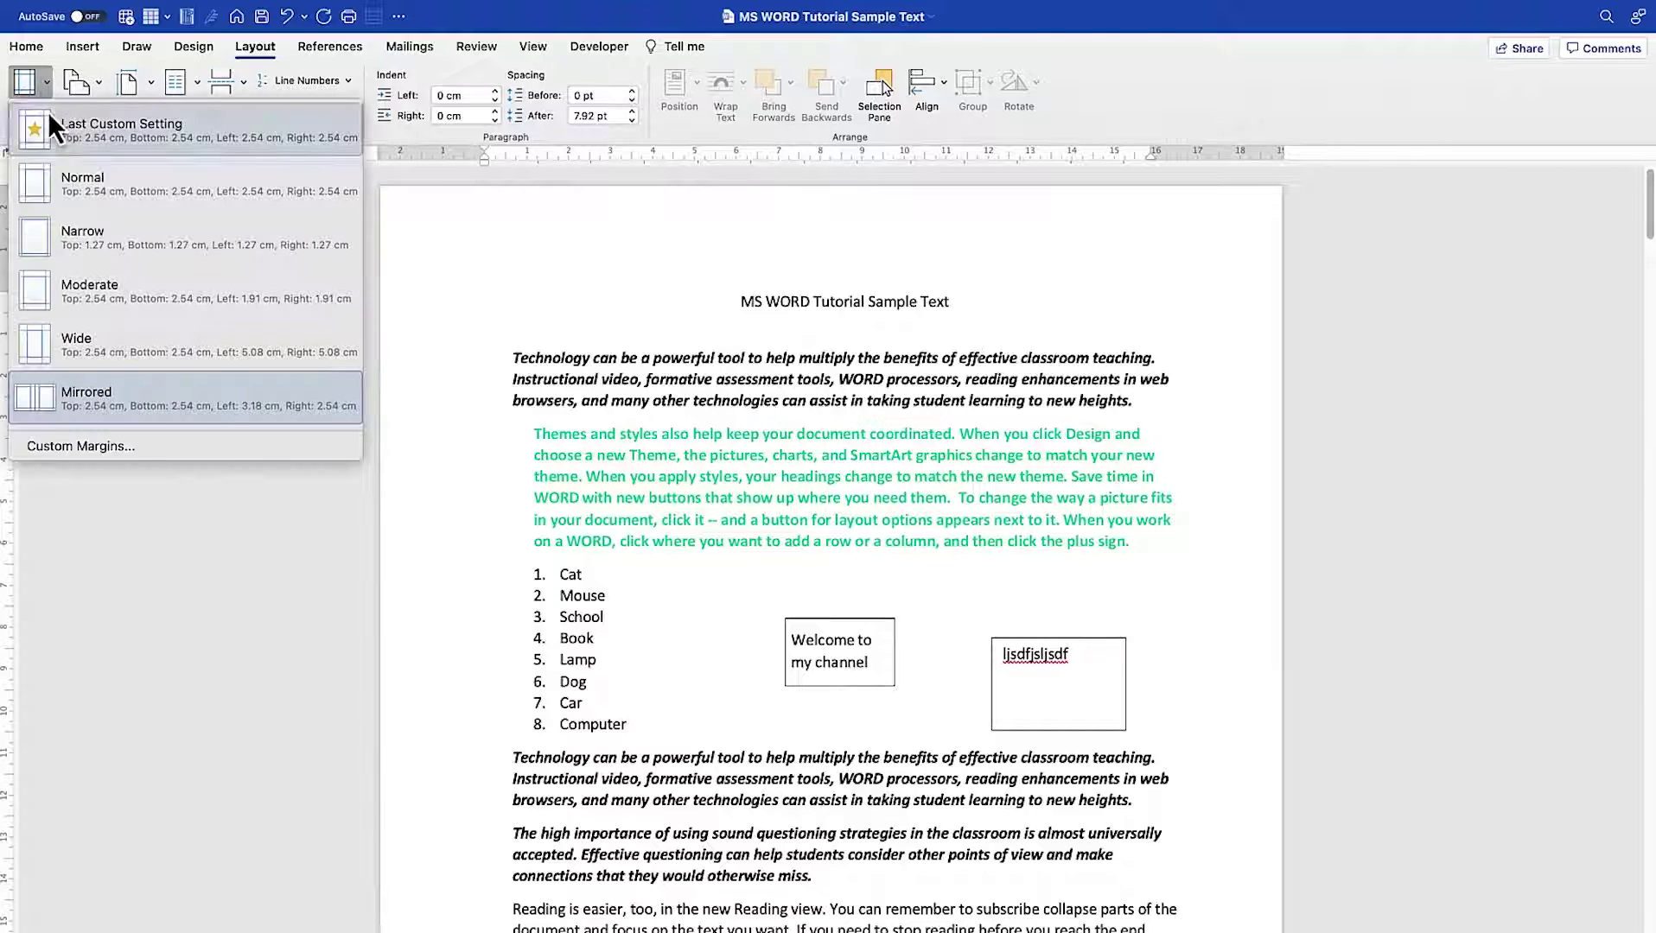
# In Custom Margins, set the header distance to 1.1 cm with a different first-page header
pyautogui.click(113, 451)
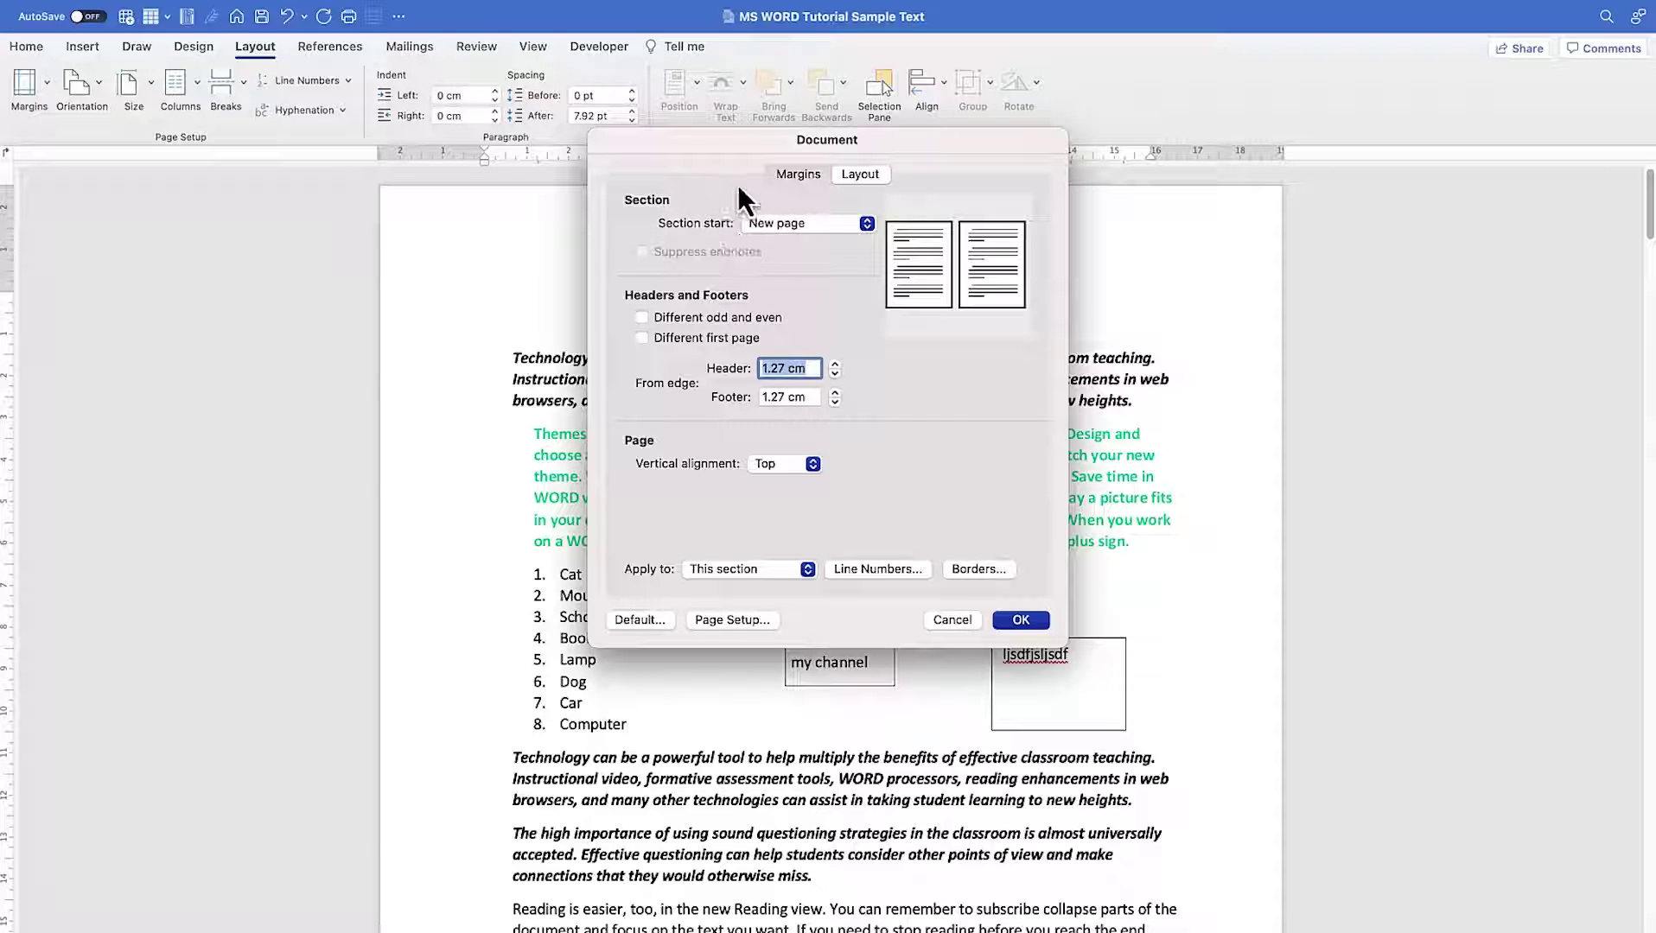
pyautogui.click(798, 227)
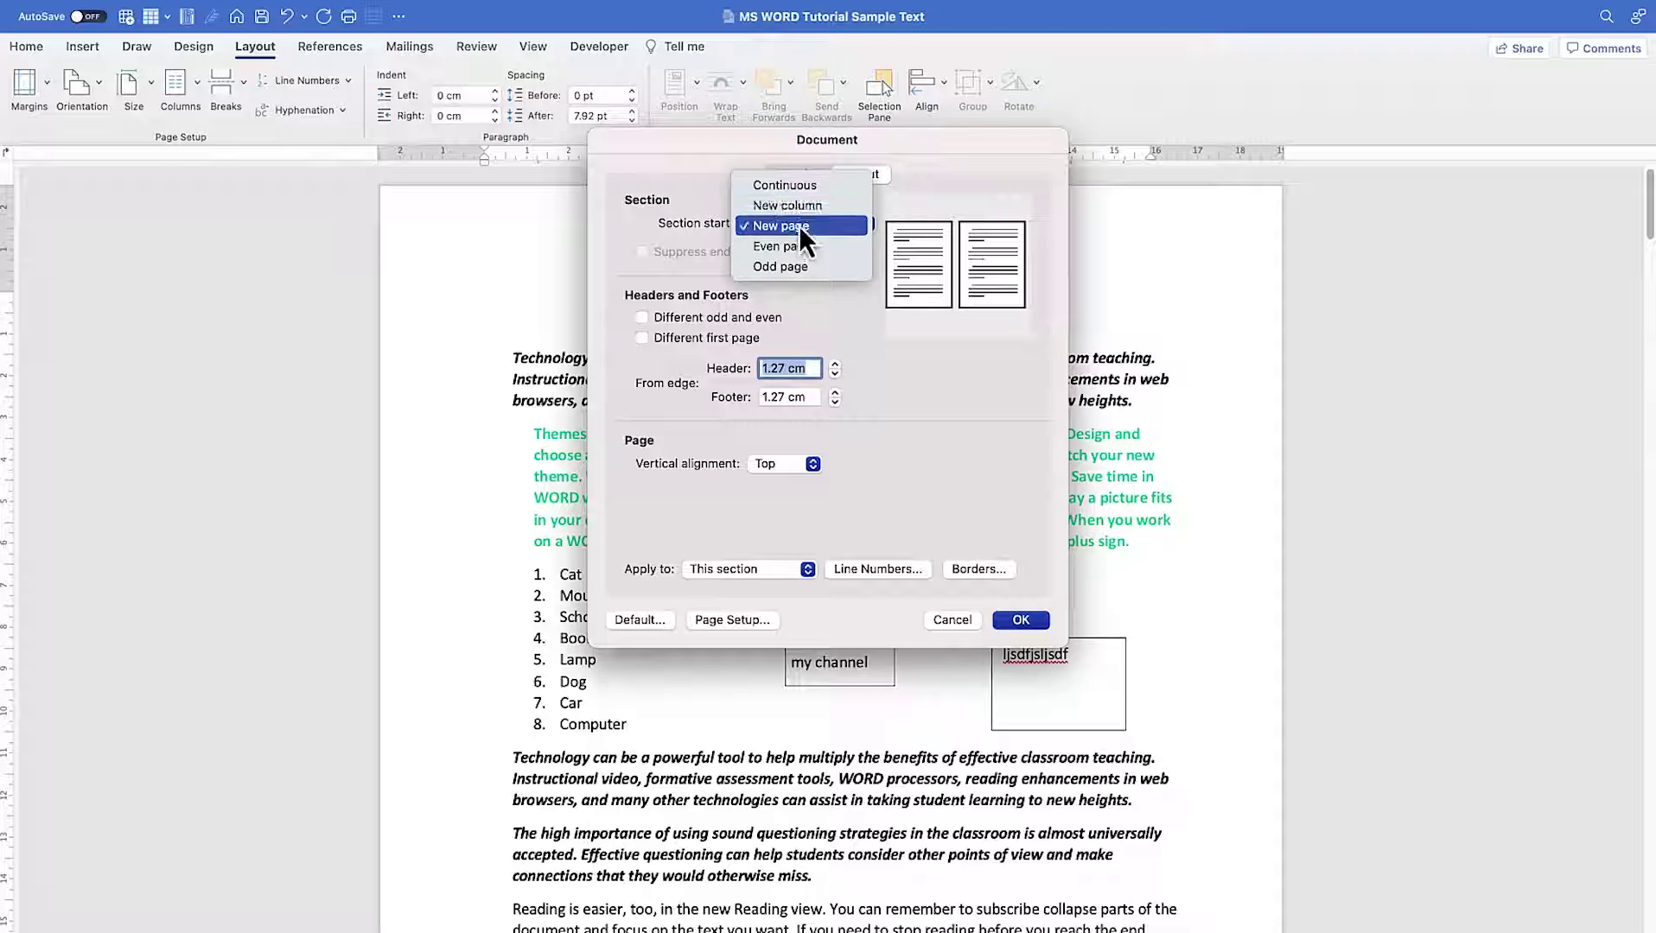
pyautogui.click(644, 273)
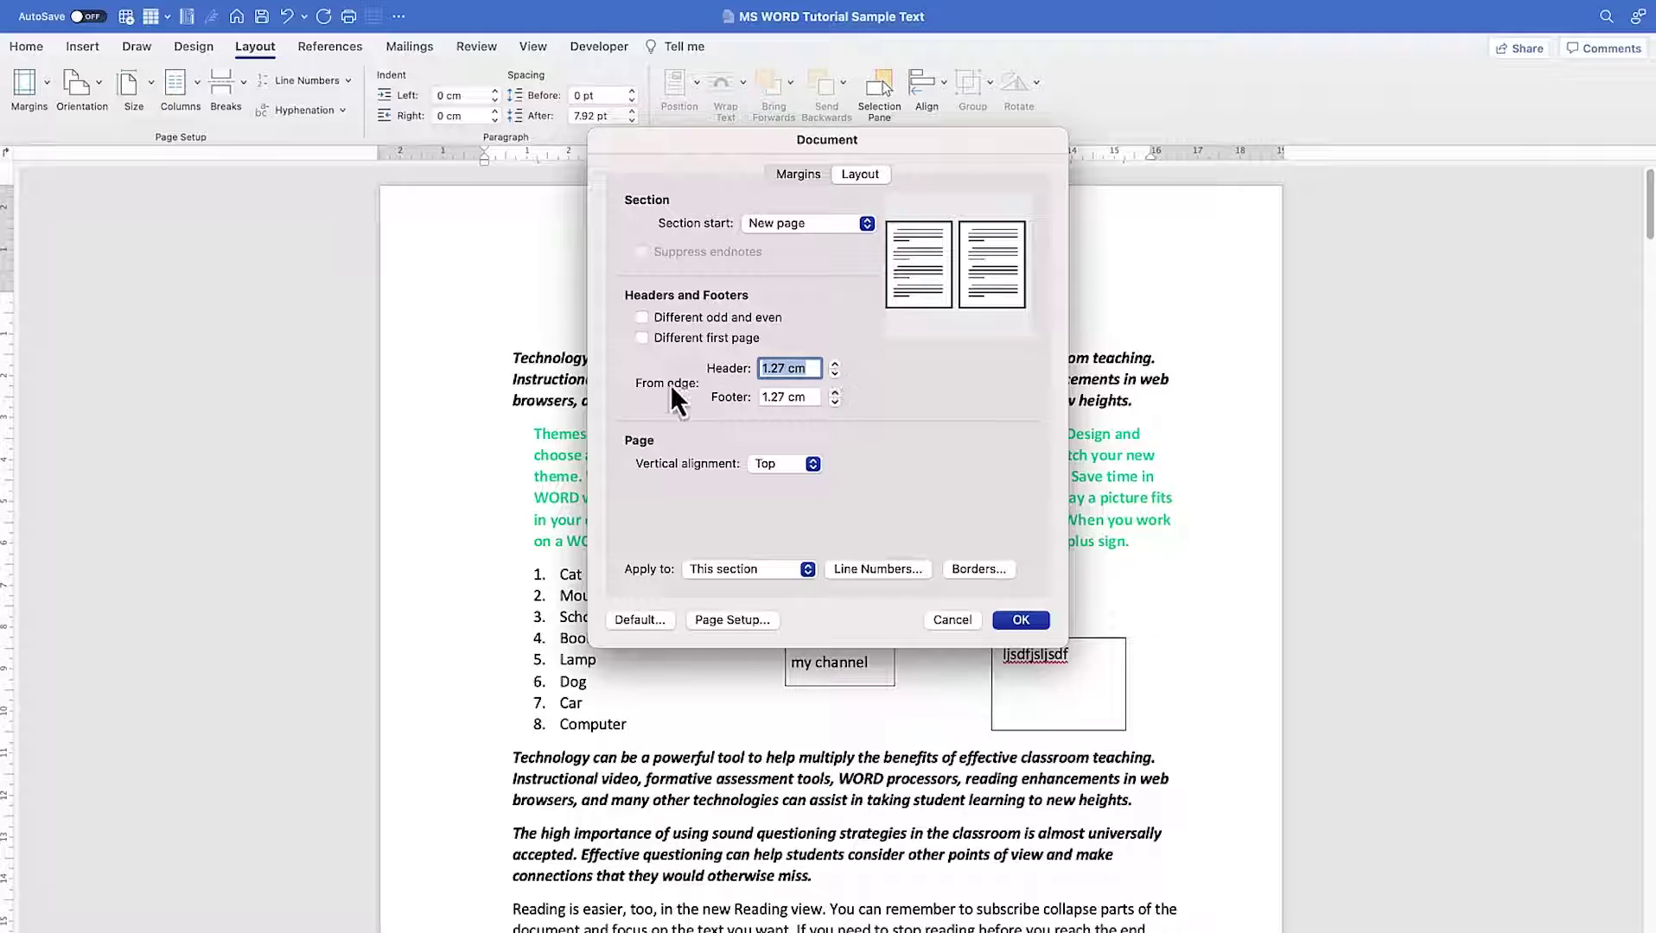
pyautogui.click(836, 363)
pyautogui.click(835, 364)
pyautogui.click(836, 364)
pyautogui.click(835, 364)
pyautogui.click(834, 364)
pyautogui.click(835, 374)
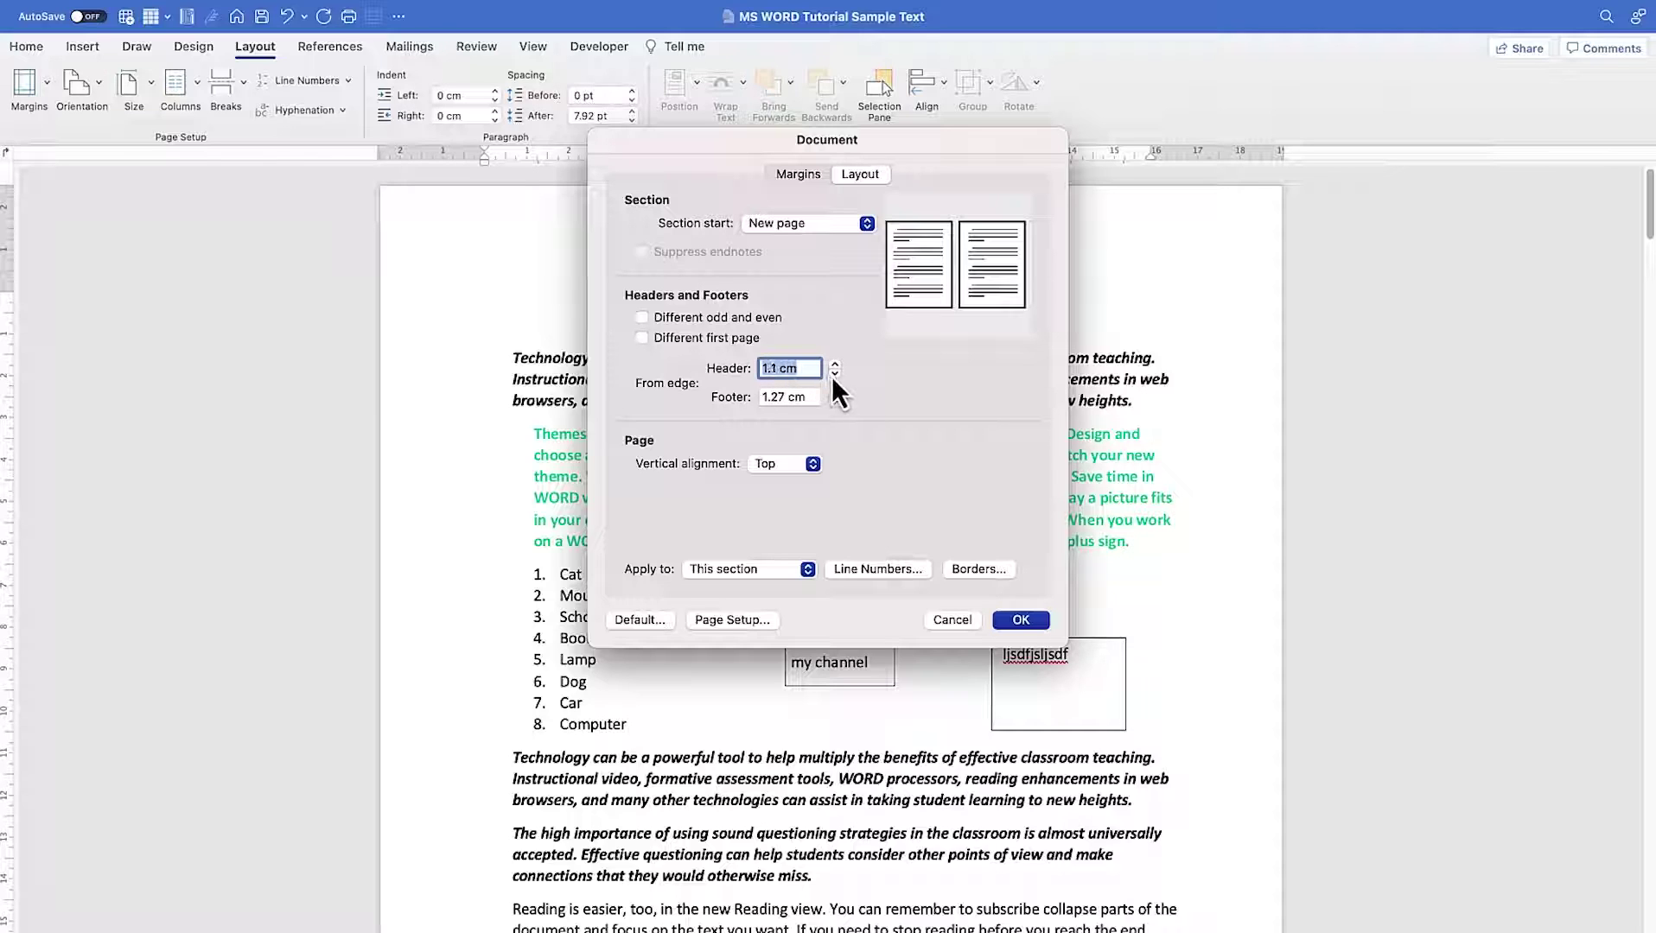
pyautogui.click(644, 339)
# Try Justified and Bottom vertical alignment, revert to Top, then show the Margins settings
pyautogui.click(783, 464)
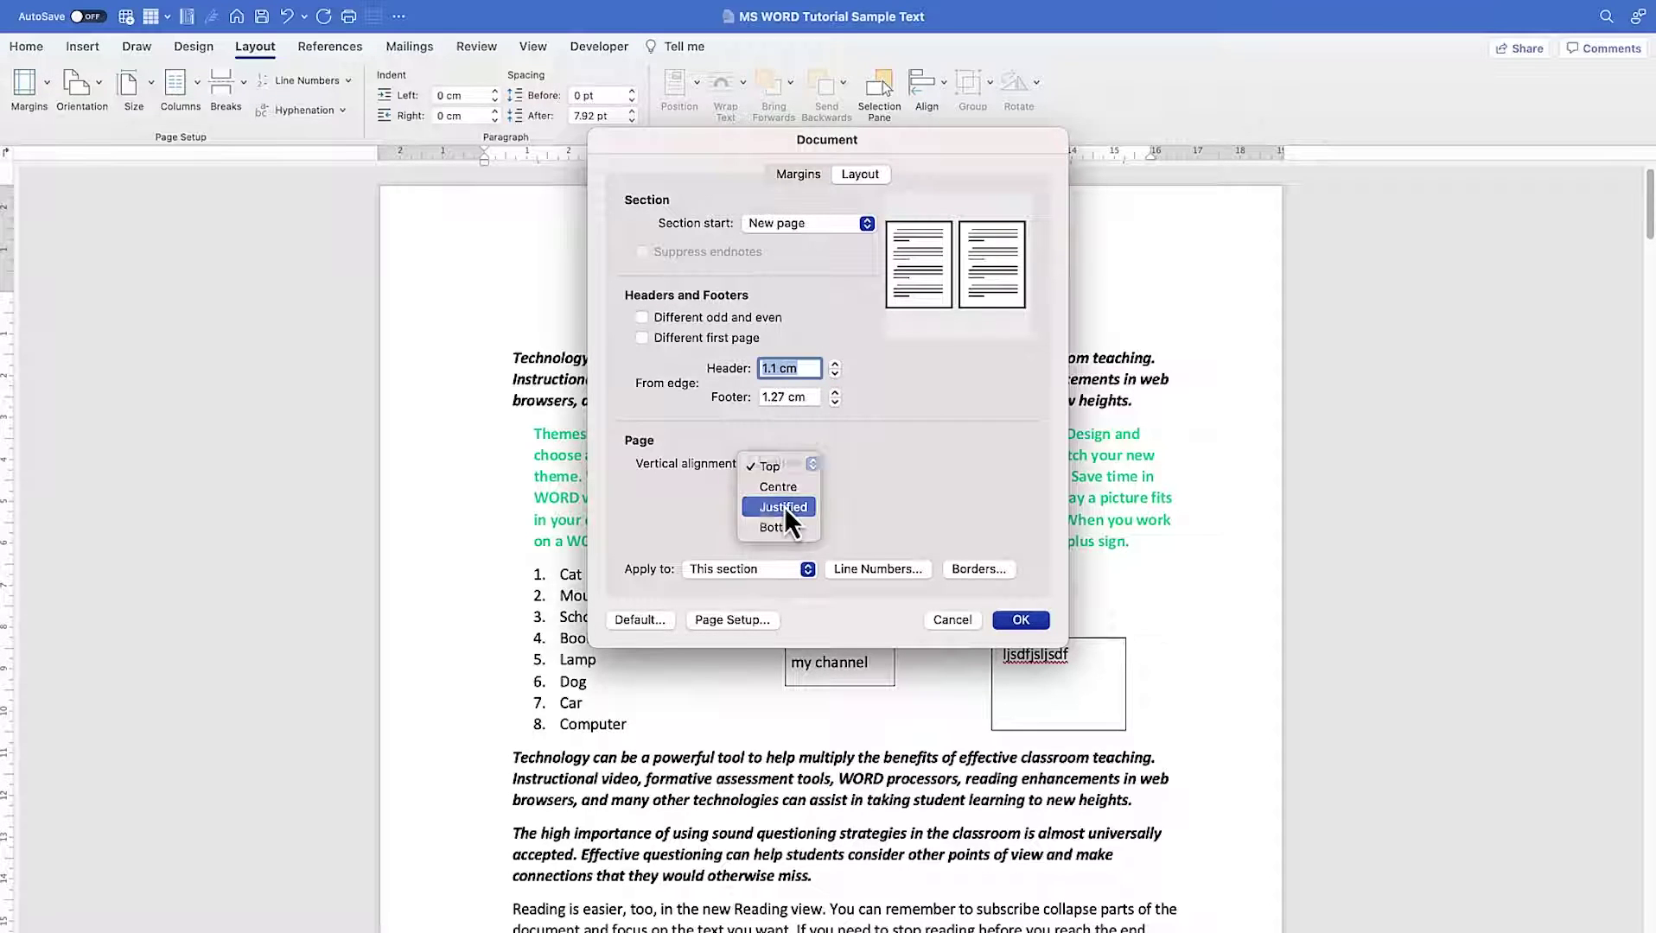
pyautogui.click(784, 505)
pyautogui.click(783, 472)
pyautogui.click(788, 490)
pyautogui.click(788, 465)
pyautogui.click(783, 408)
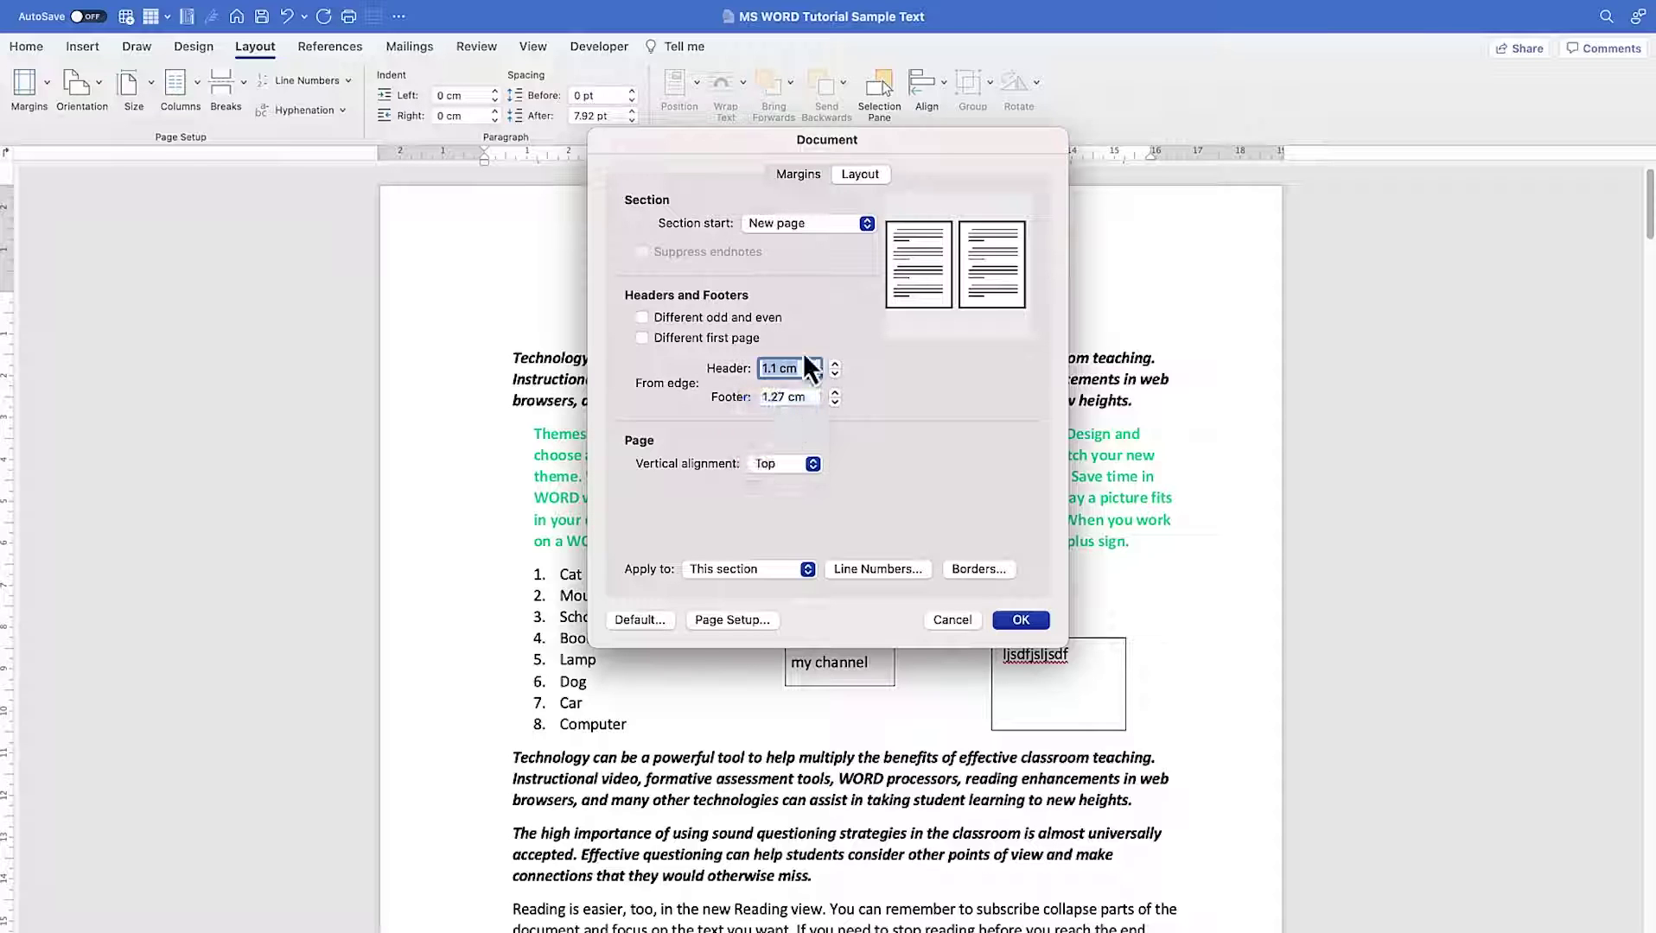
pyautogui.click(791, 179)
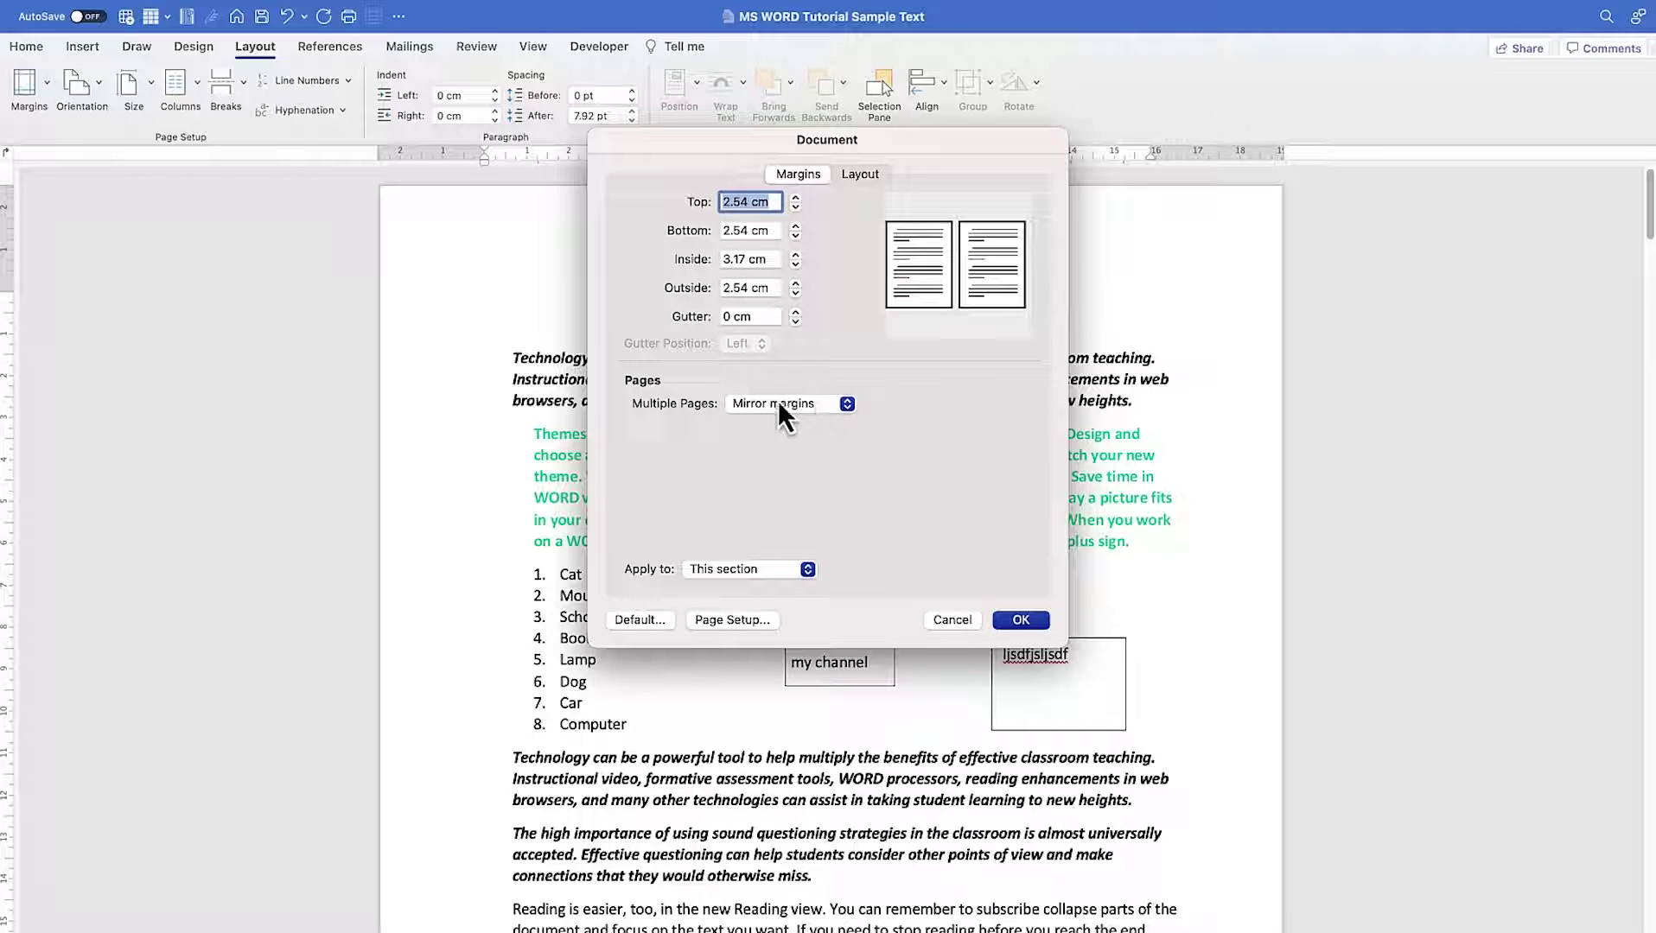
# Set Multiple Pages to Normal and raise the top margin to 4.5 cm
pyautogui.click(832, 402)
pyautogui.click(816, 389)
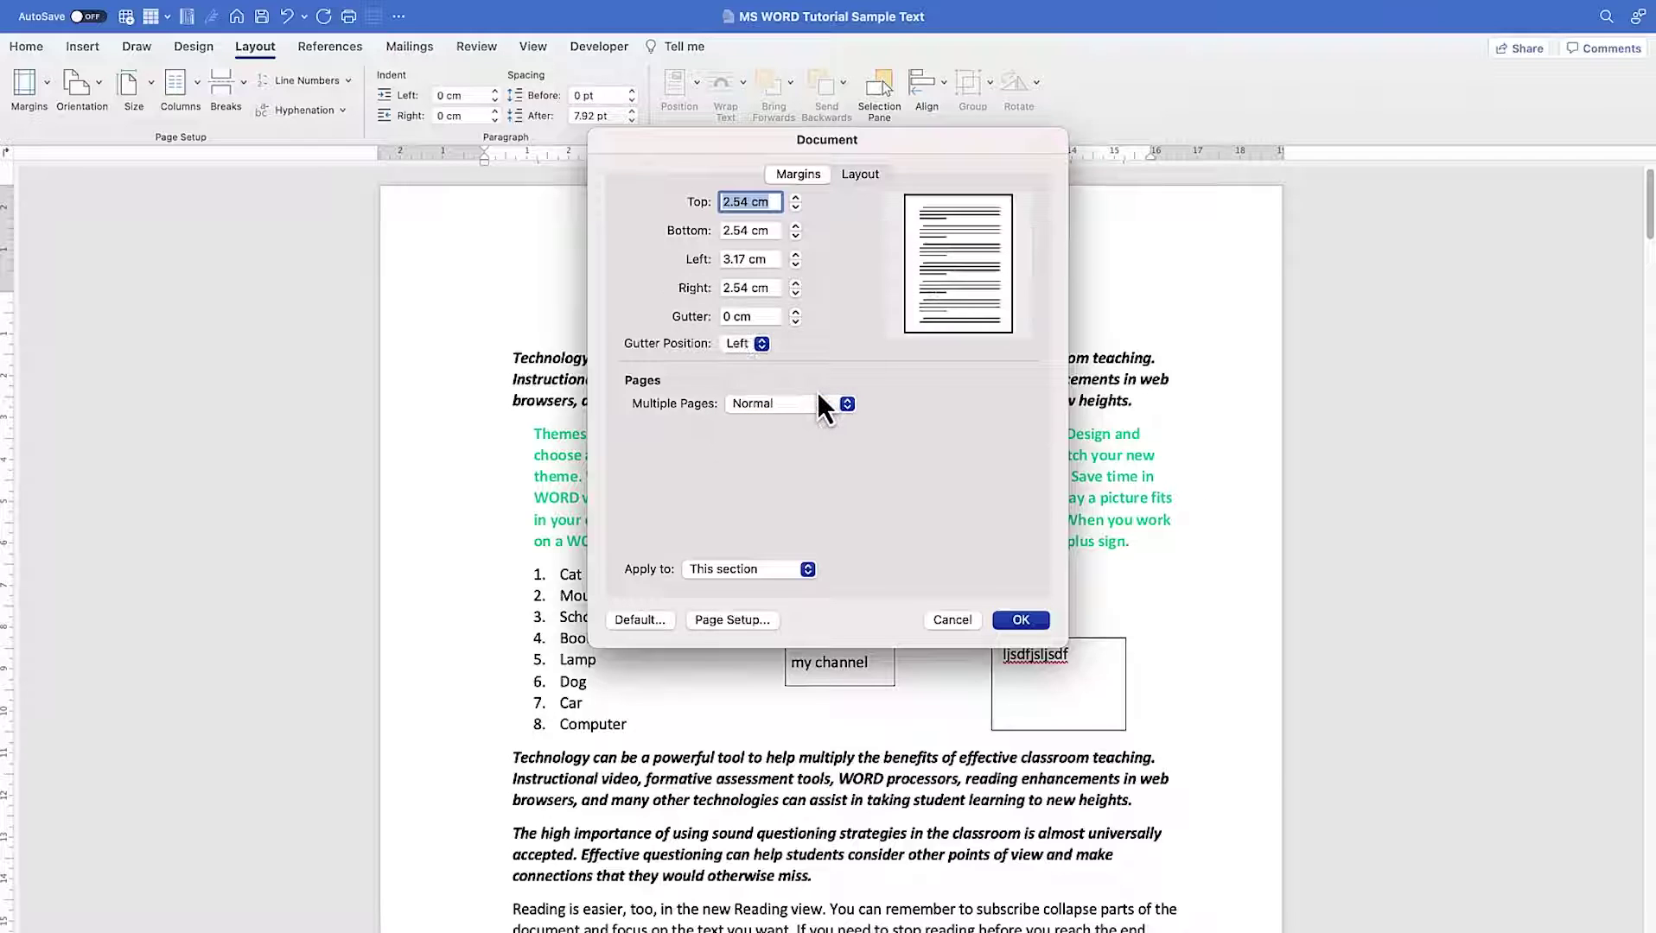
pyautogui.click(795, 197)
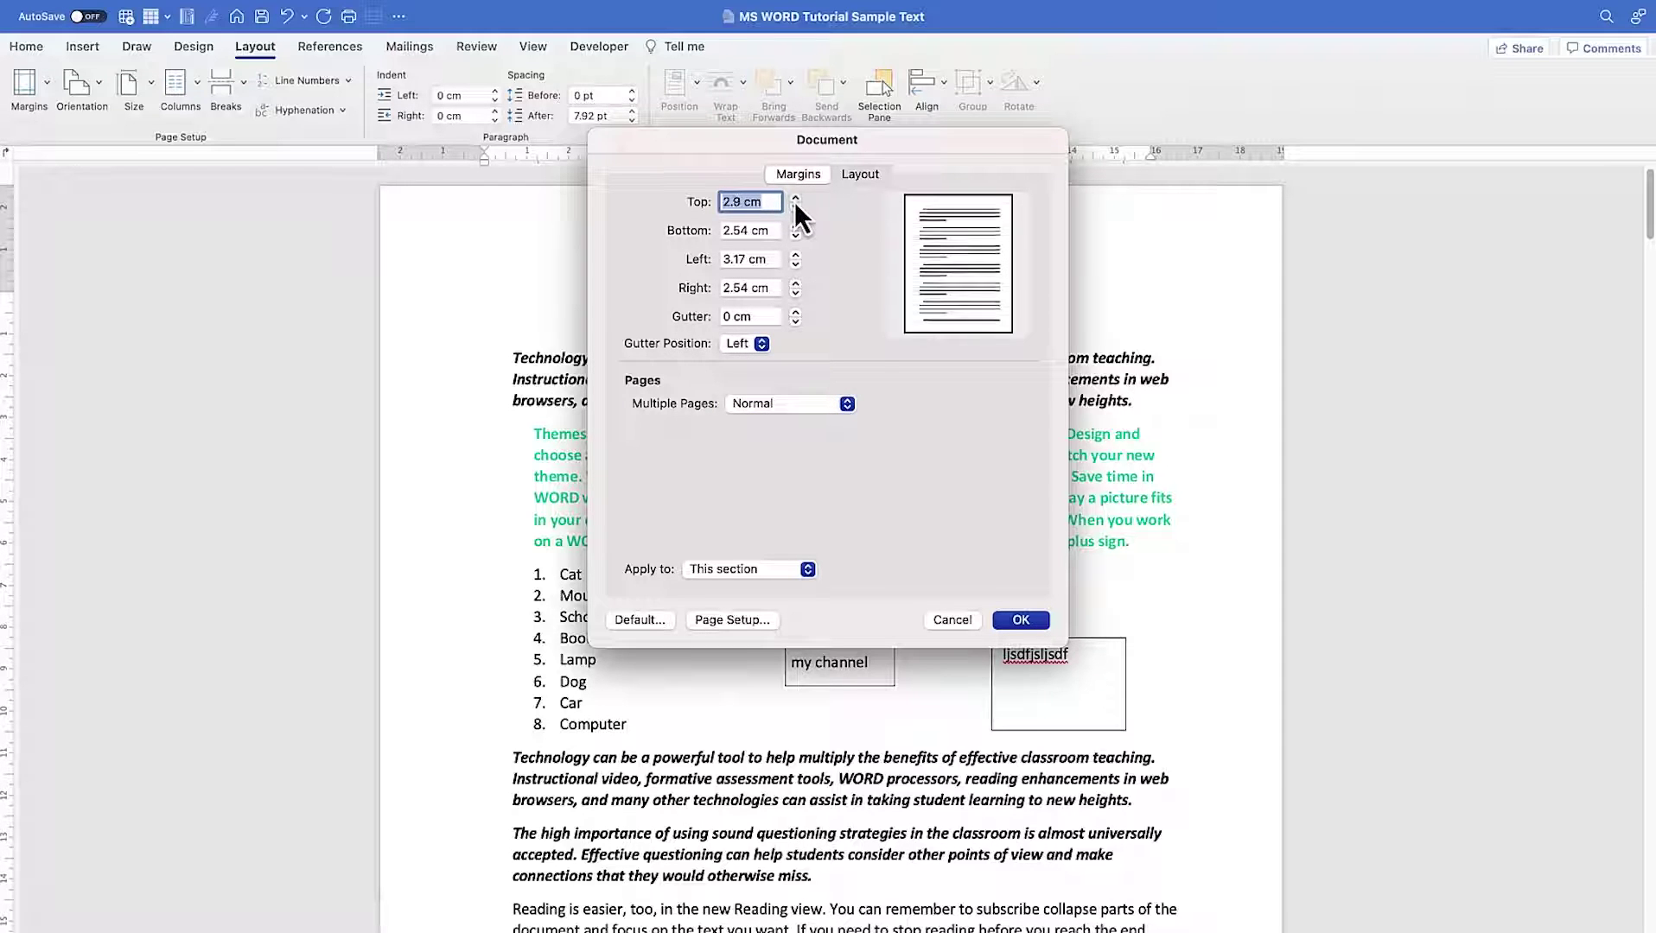
pyautogui.click(795, 198)
pyautogui.click(795, 198)
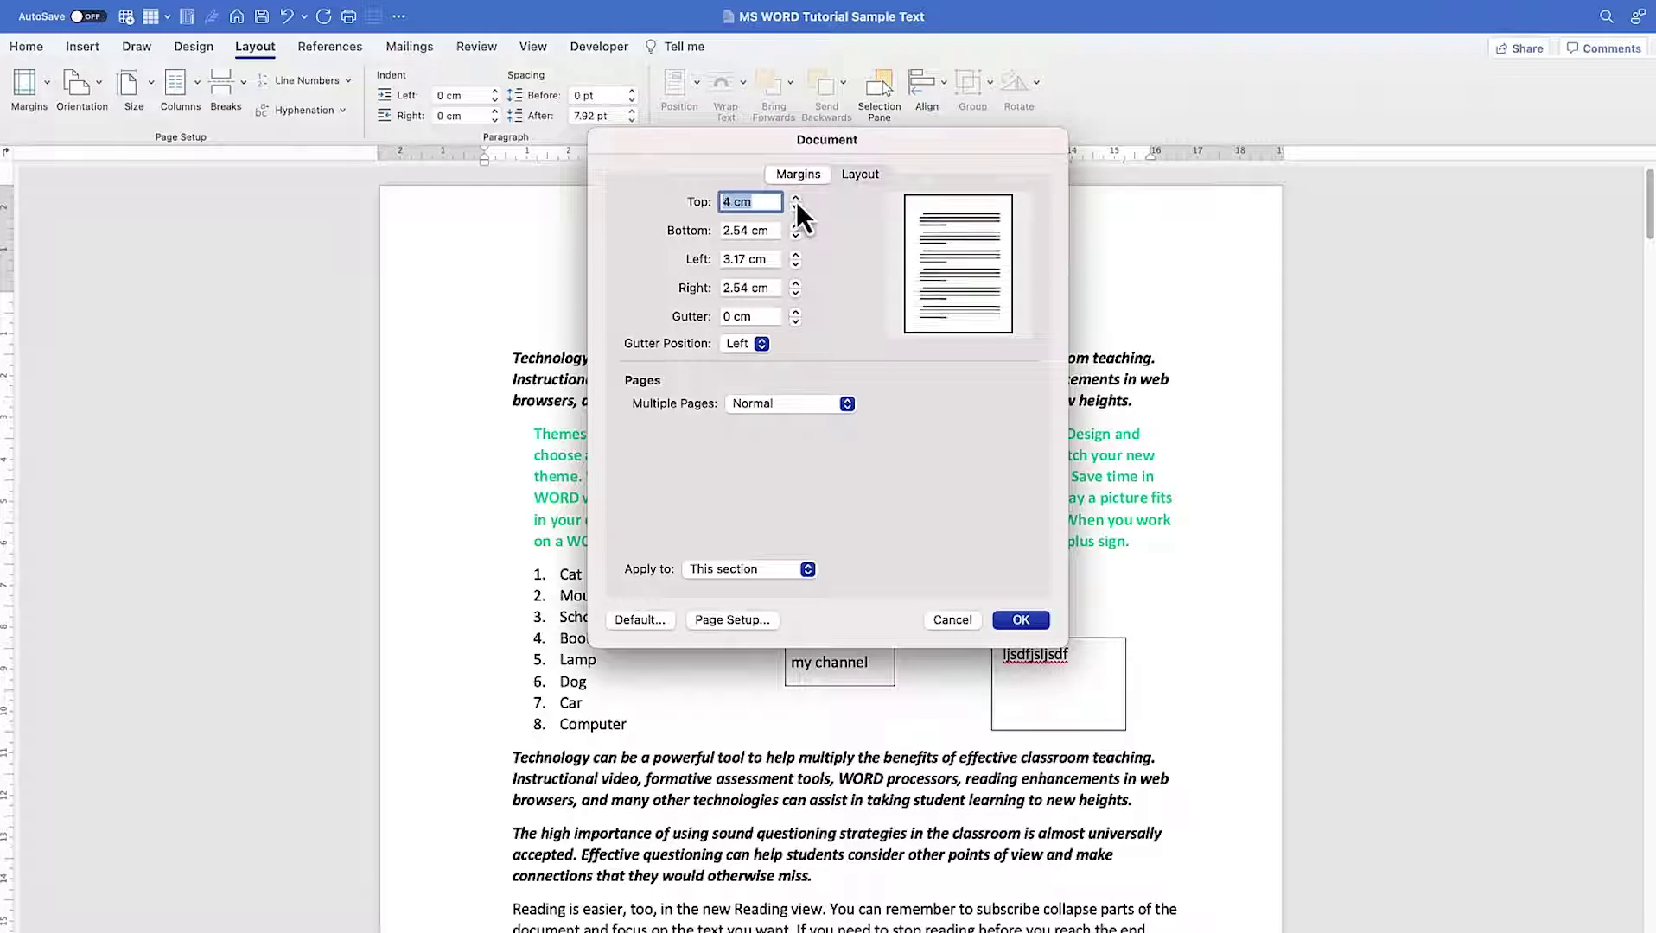
pyautogui.click(795, 198)
pyautogui.click(795, 198)
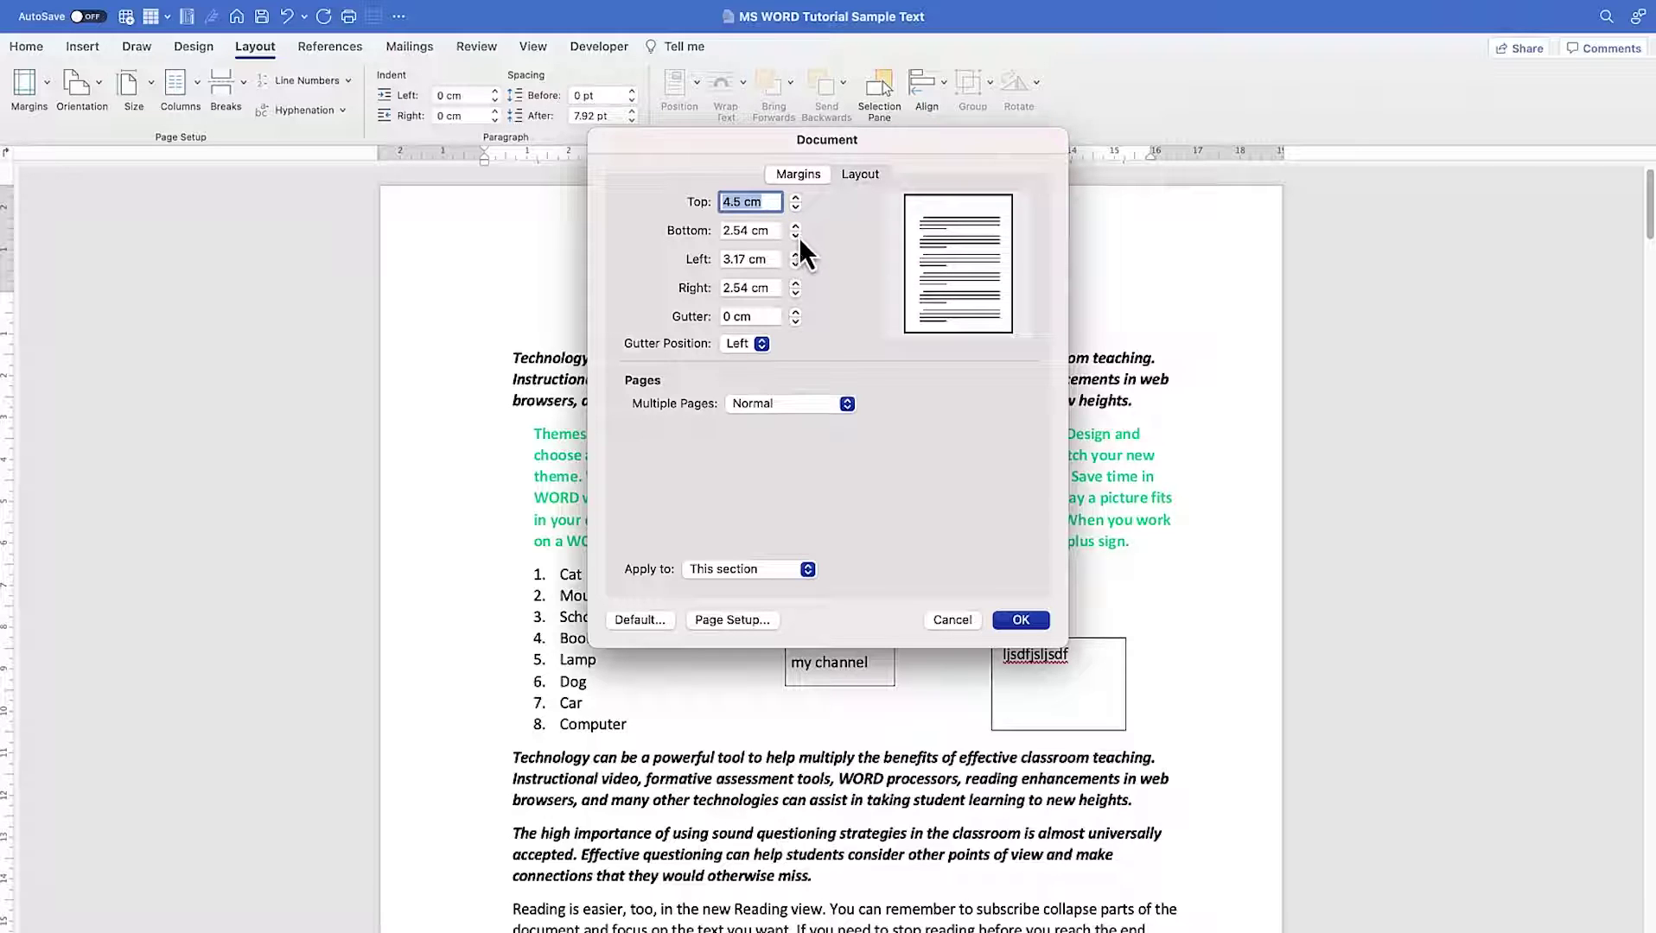
# Adjust the bottom margin to 4.6 cm
pyautogui.click(796, 233)
pyautogui.click(796, 233)
pyautogui.click(795, 233)
pyautogui.click(795, 233)
pyautogui.click(795, 227)
pyautogui.click(796, 226)
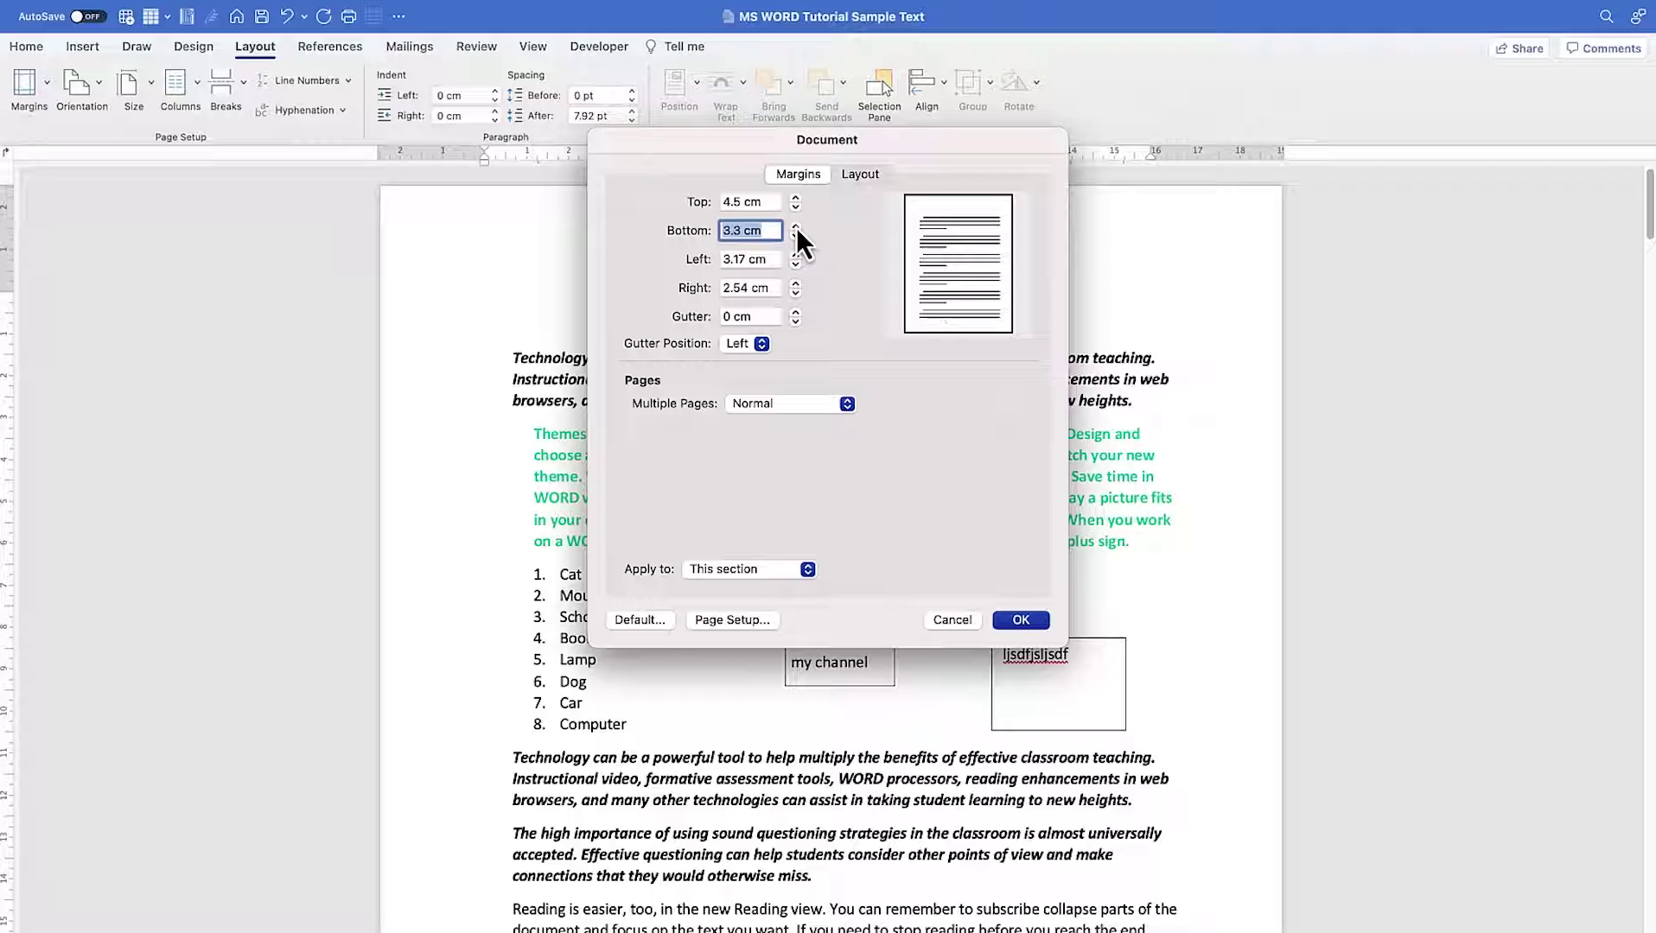
pyautogui.click(795, 226)
pyautogui.click(796, 226)
pyautogui.click(796, 227)
pyautogui.click(796, 227)
pyautogui.click(796, 227)
pyautogui.click(795, 226)
pyautogui.click(796, 226)
pyautogui.click(796, 226)
# Save these margin settings as the default page setup
pyautogui.moveTo(741, 206); pyautogui.dragTo(621, 180)
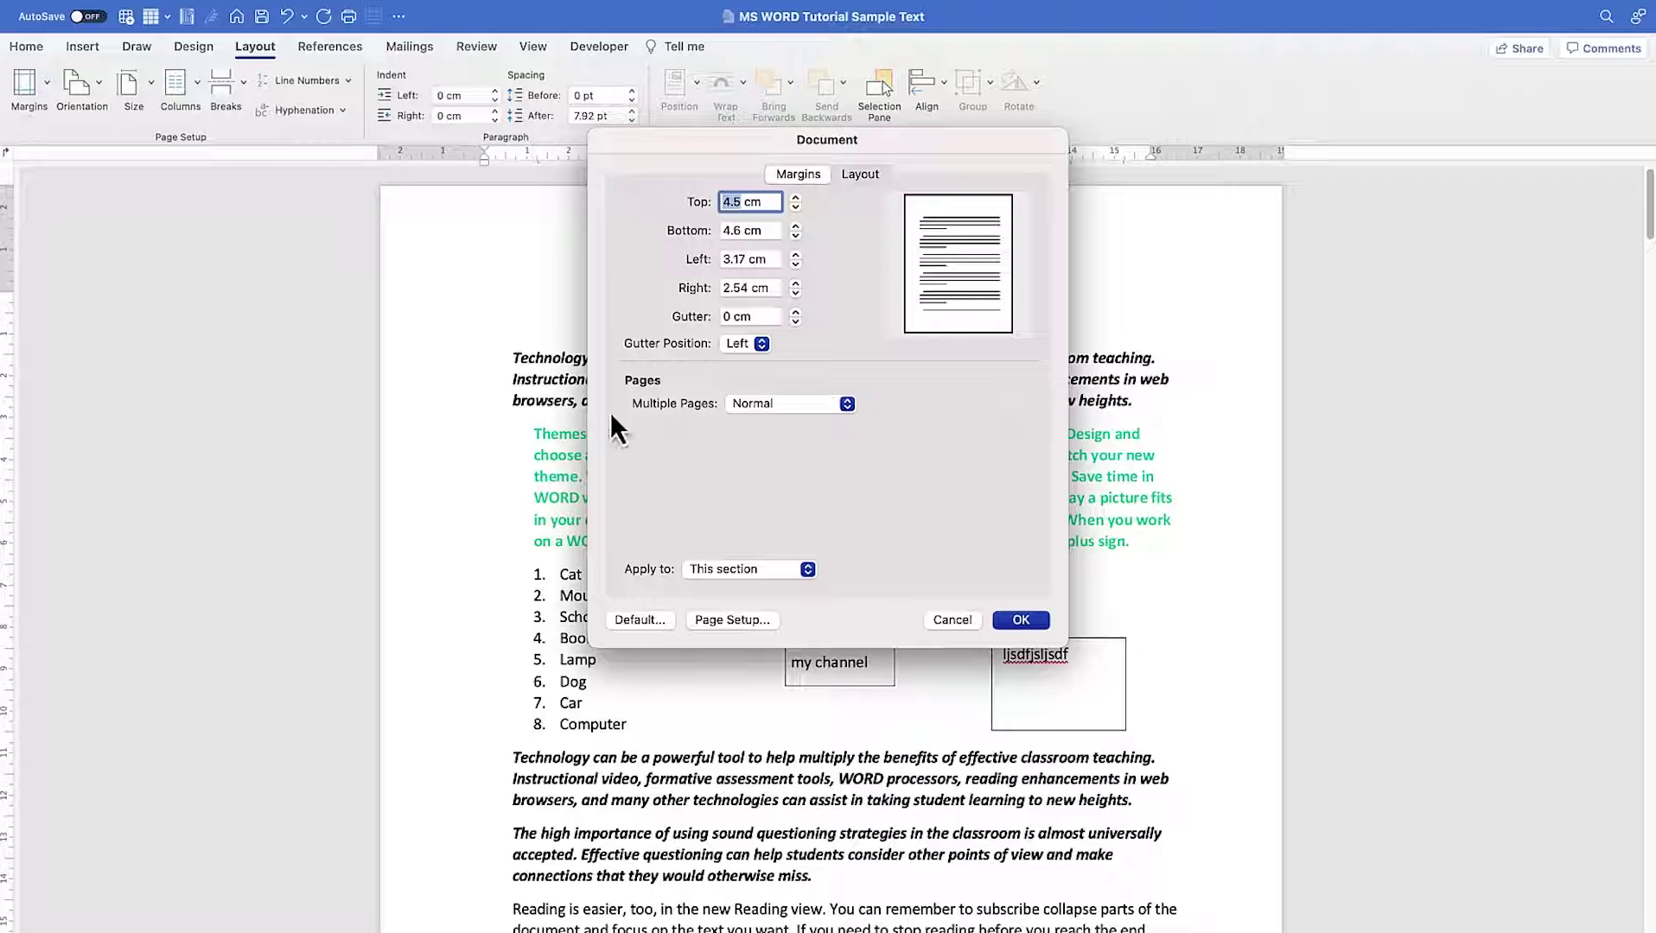
pyautogui.click(639, 615)
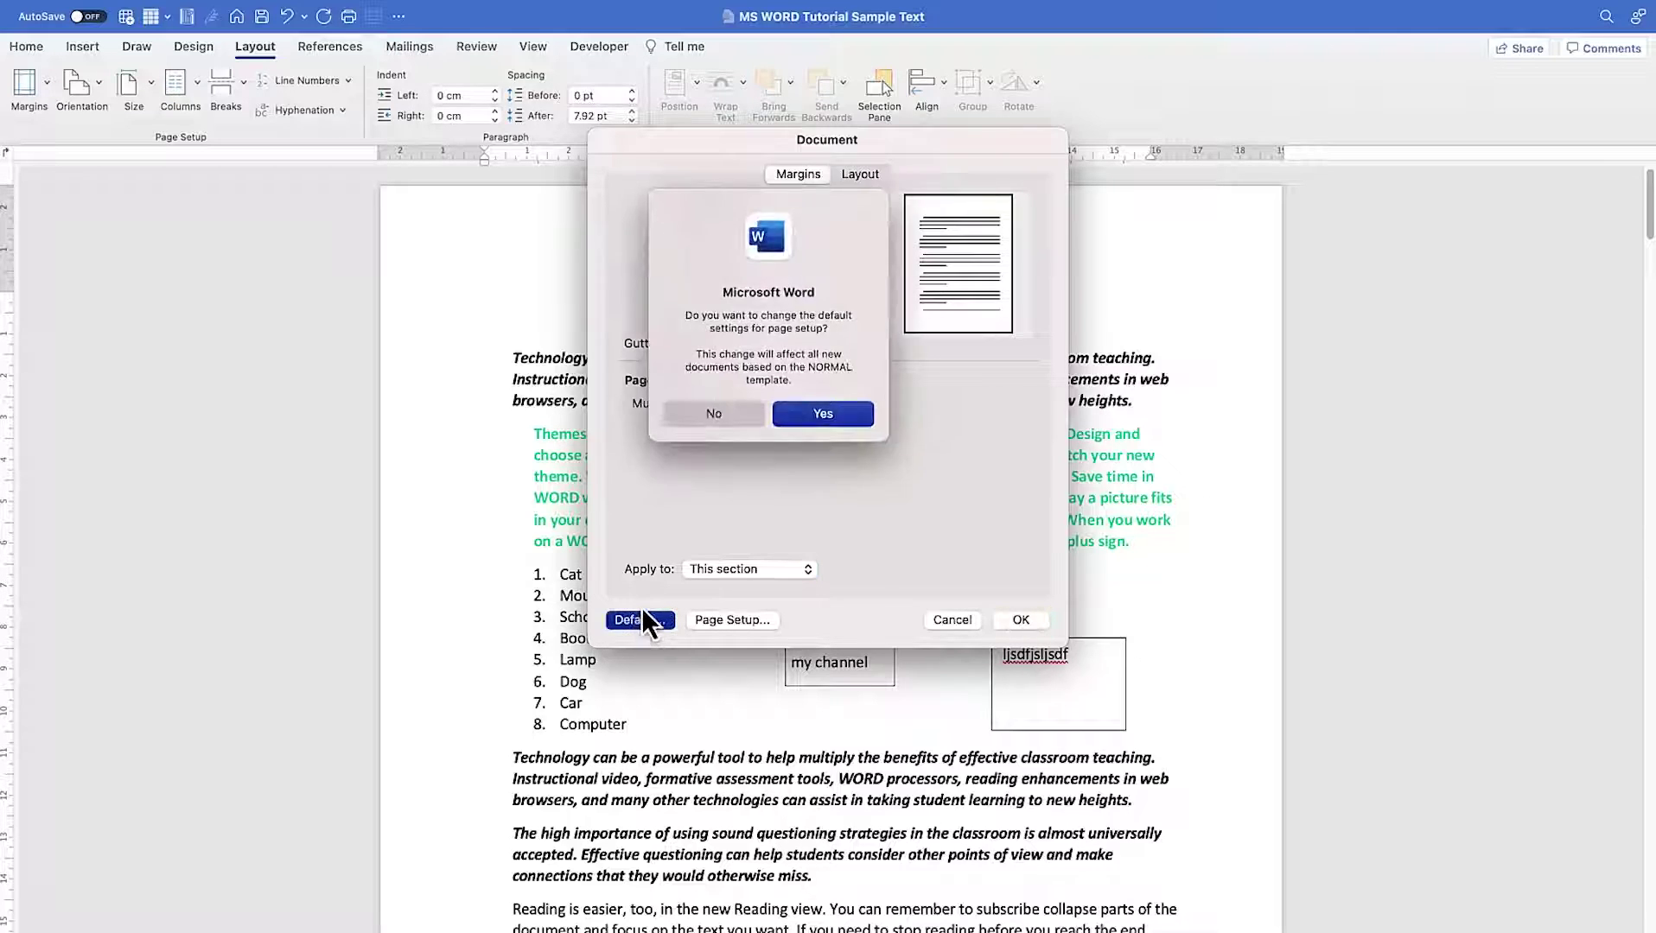
pyautogui.click(800, 413)
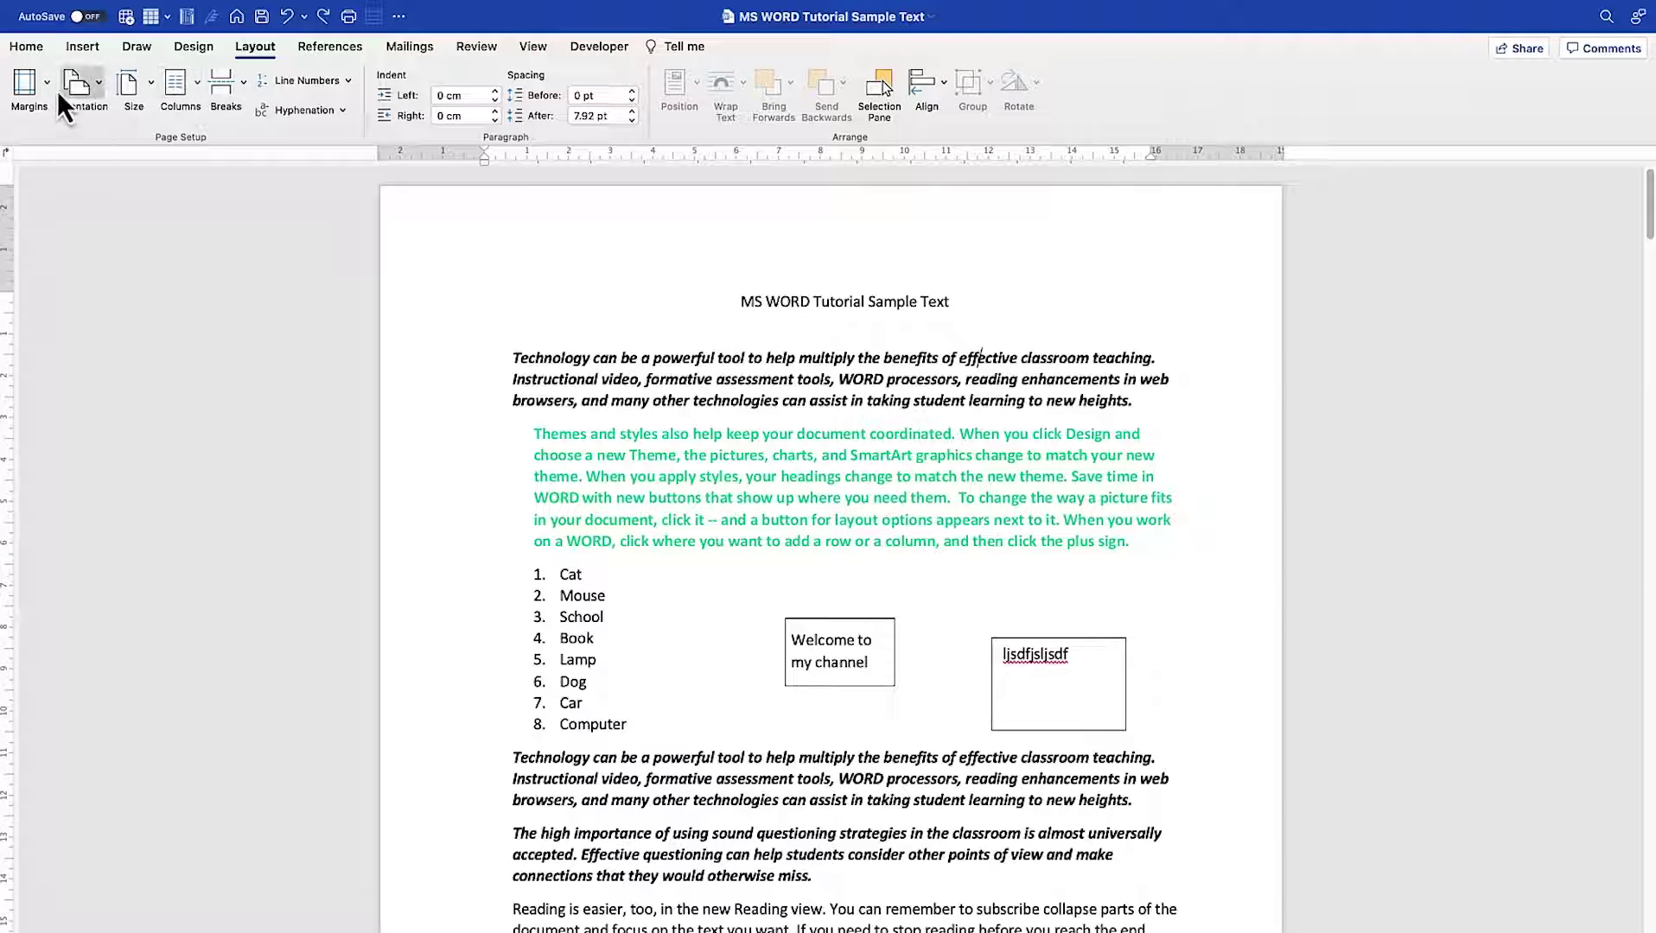
# In Custom Margins, set Multiple Pages to Book fold after trying Normal and 2 pages per sheet, then open Page Setup
pyautogui.click(43, 94)
pyautogui.click(117, 448)
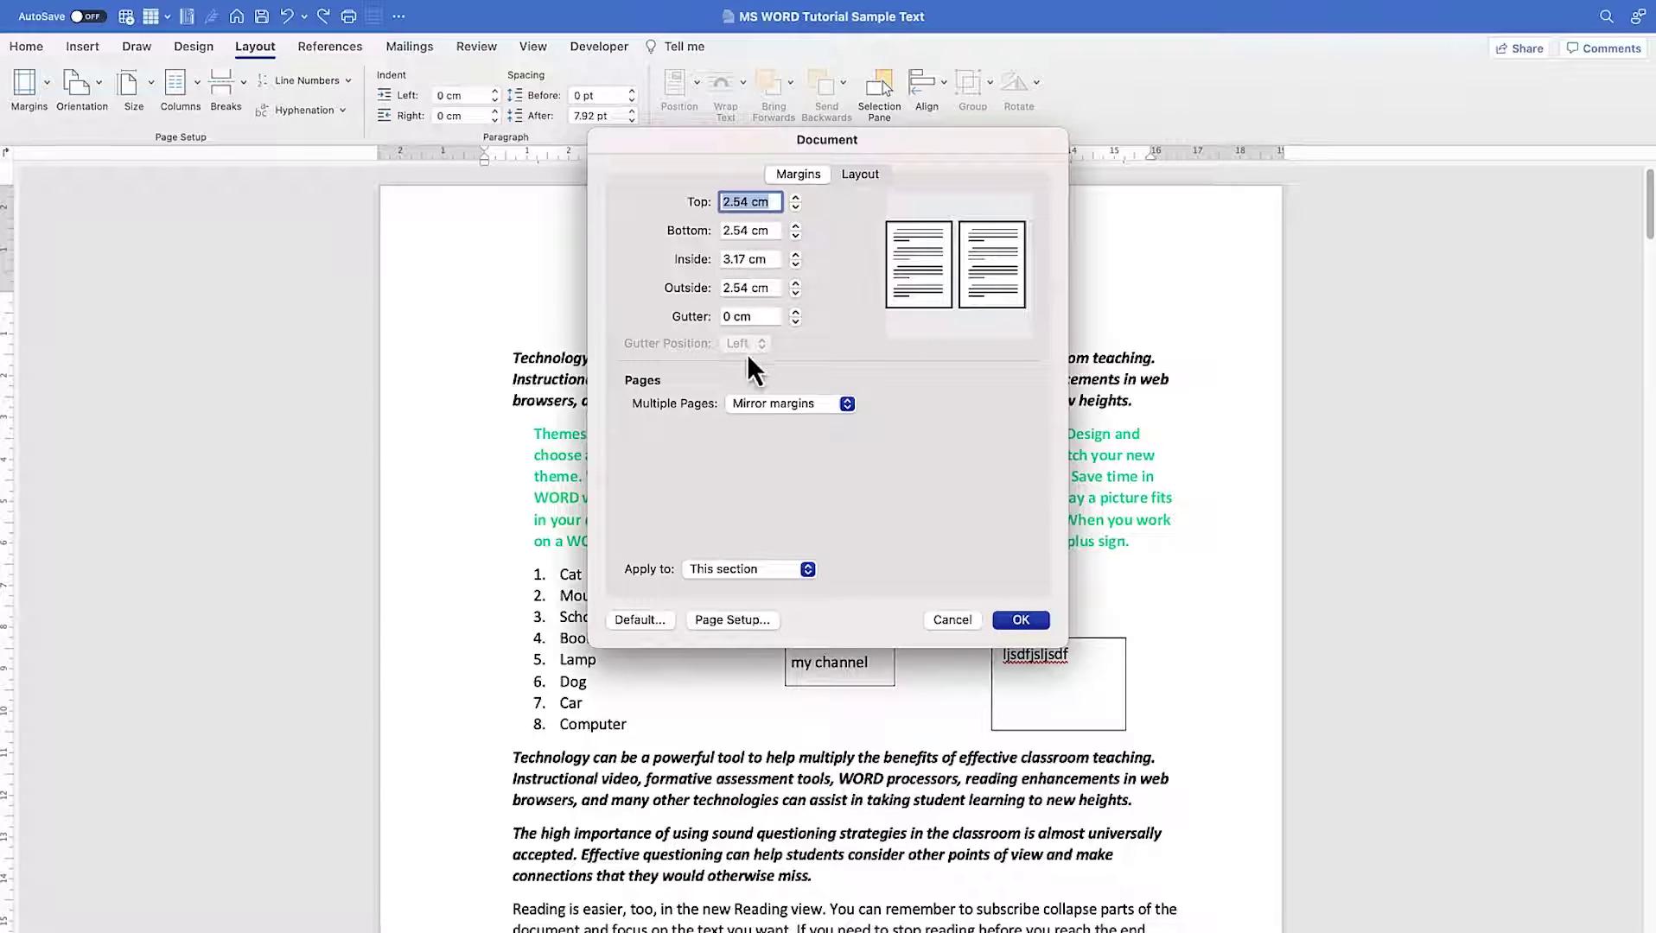
pyautogui.click(806, 405)
pyautogui.click(791, 392)
pyautogui.click(803, 411)
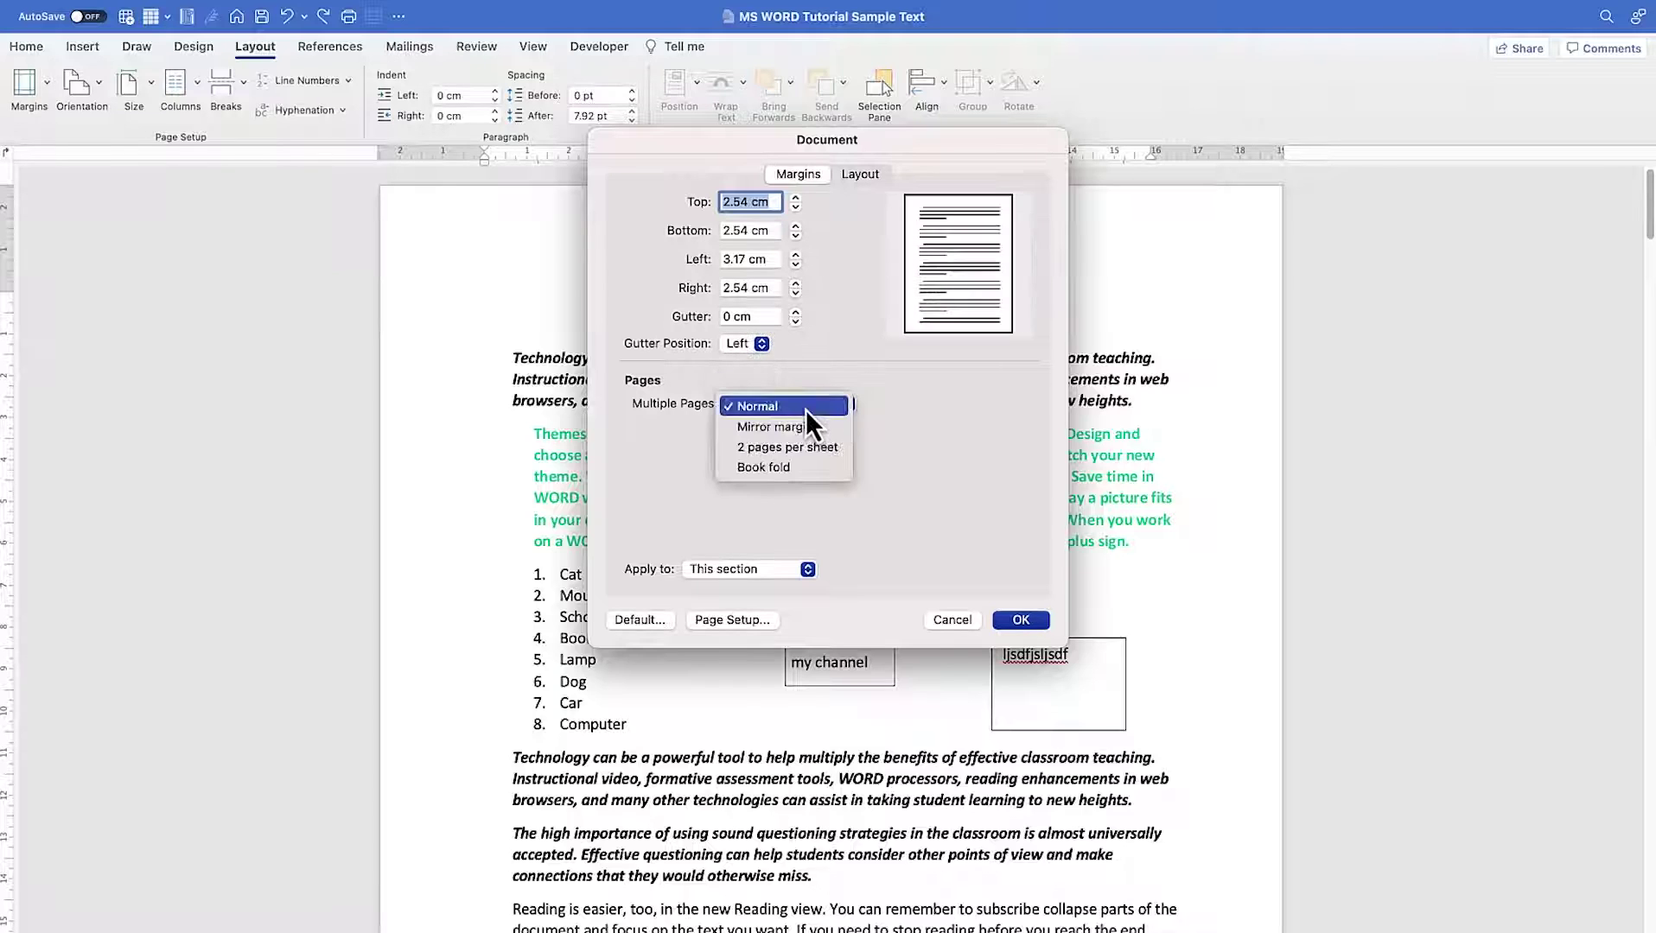
pyautogui.click(815, 451)
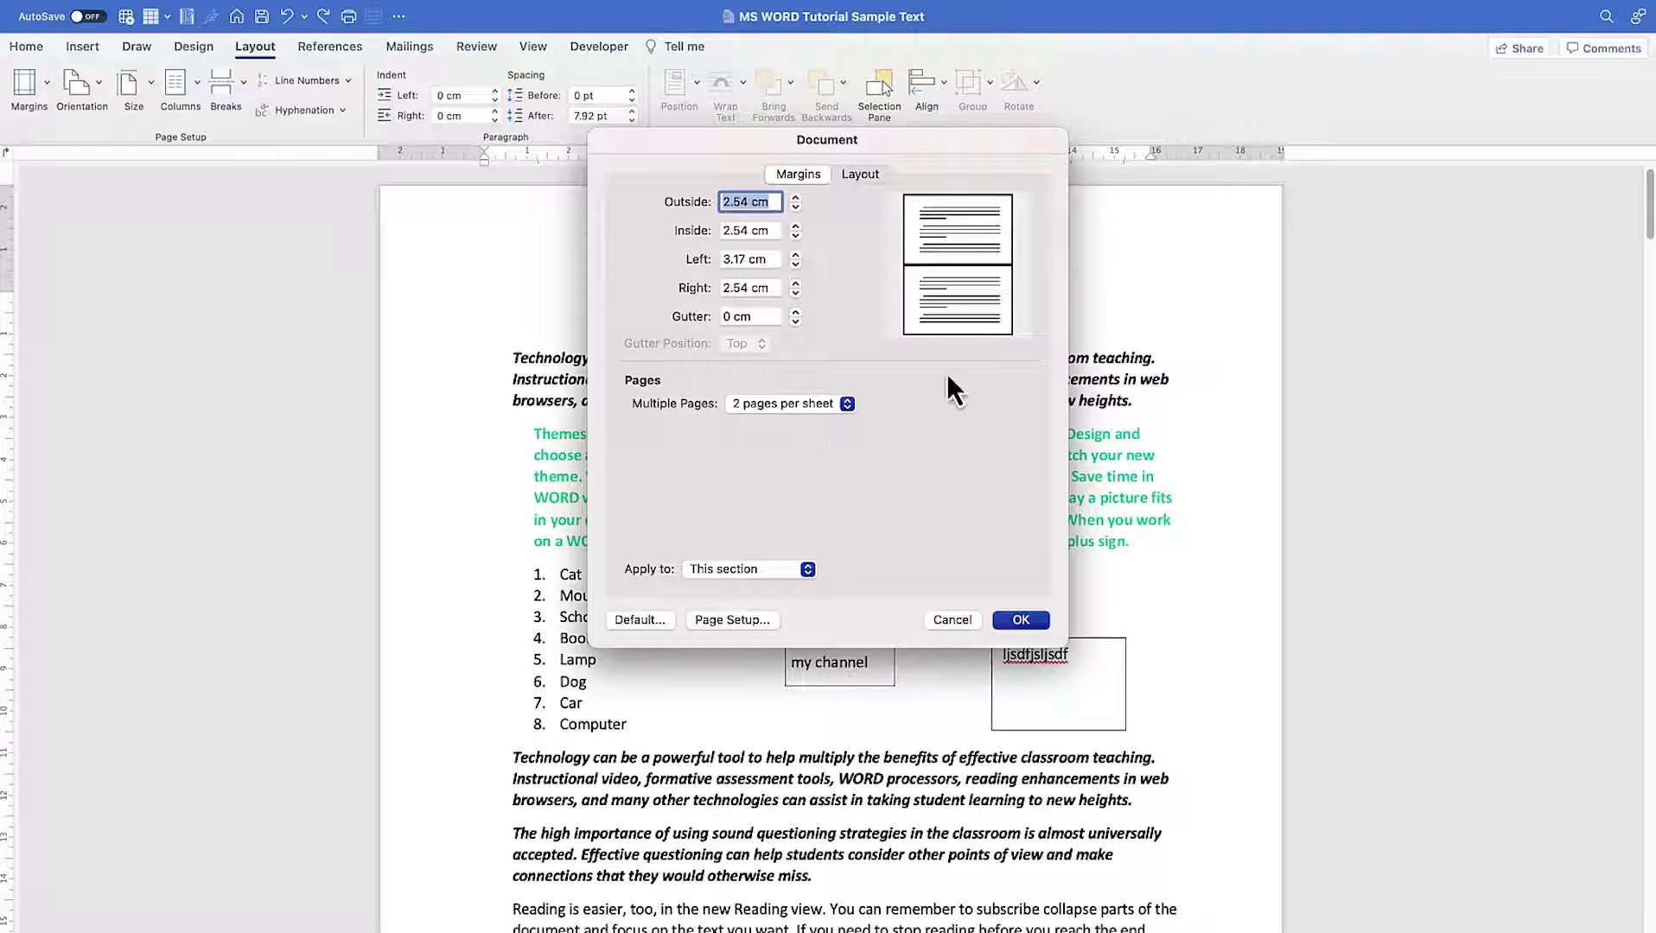
pyautogui.click(794, 409)
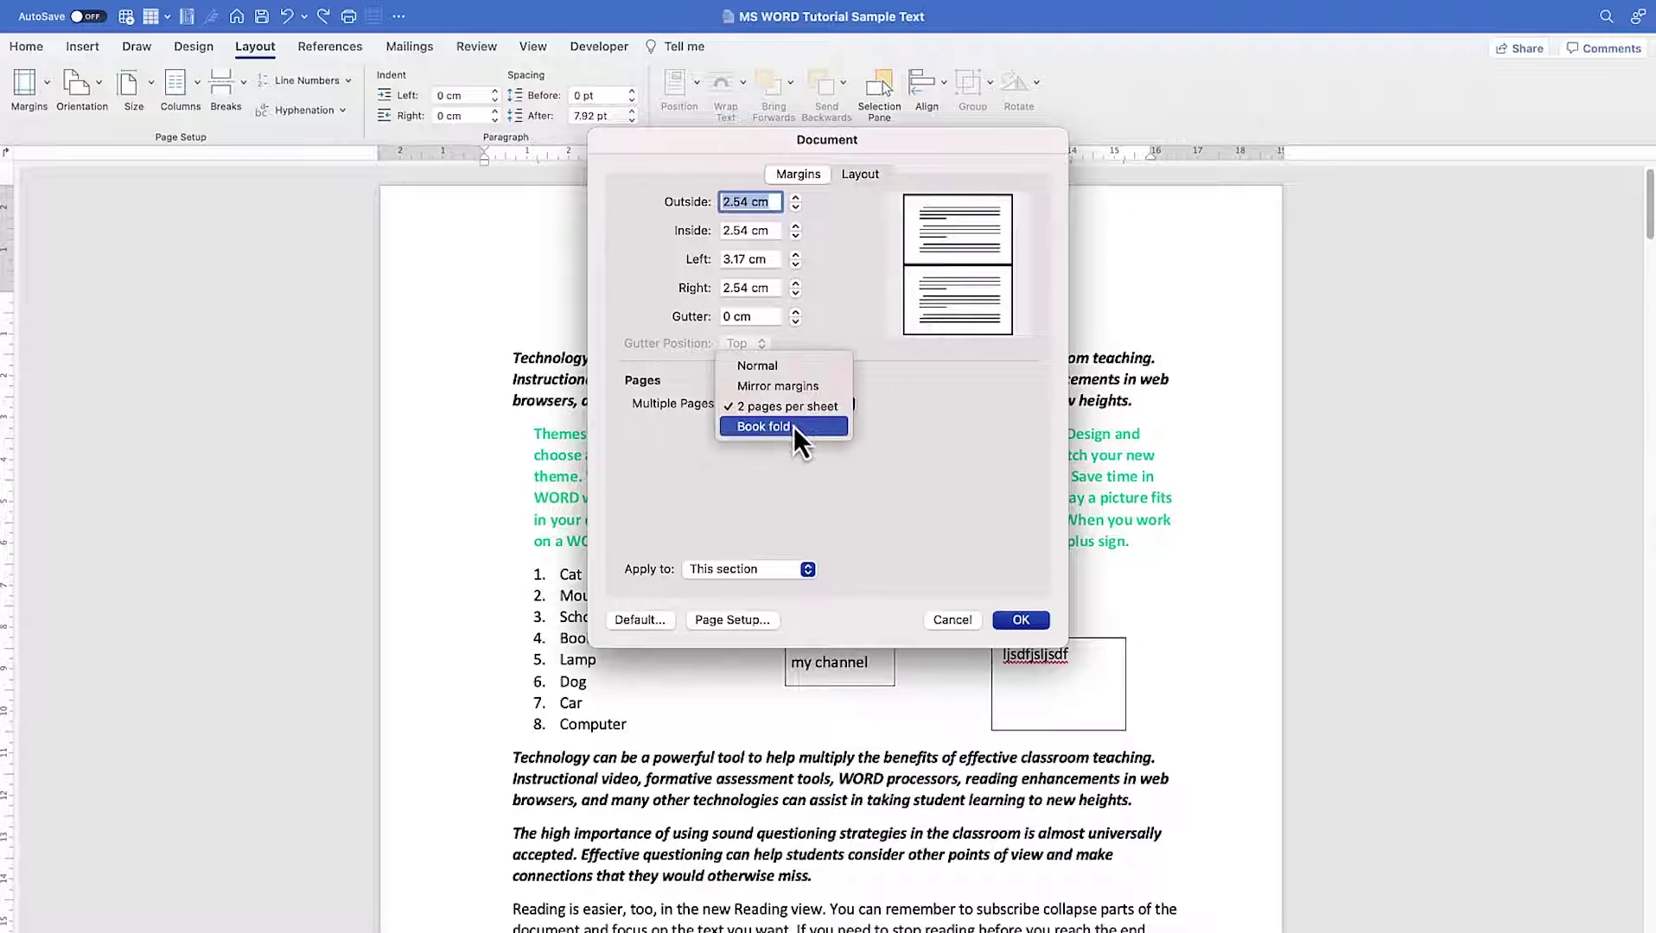
pyautogui.click(794, 427)
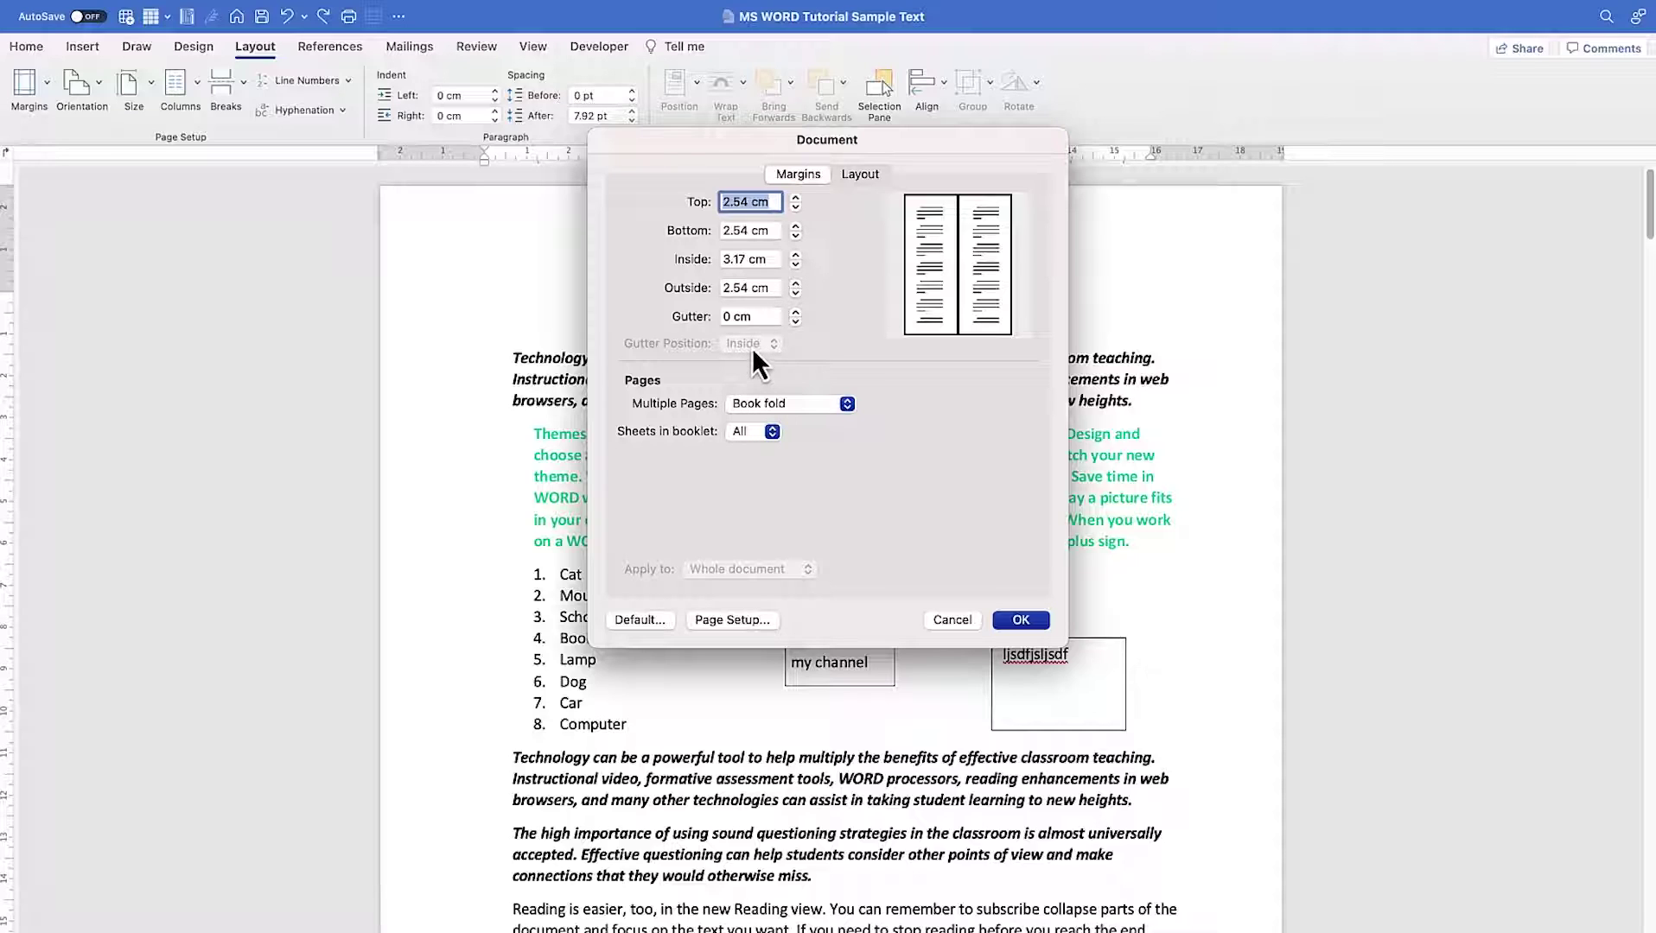
pyautogui.click(728, 622)
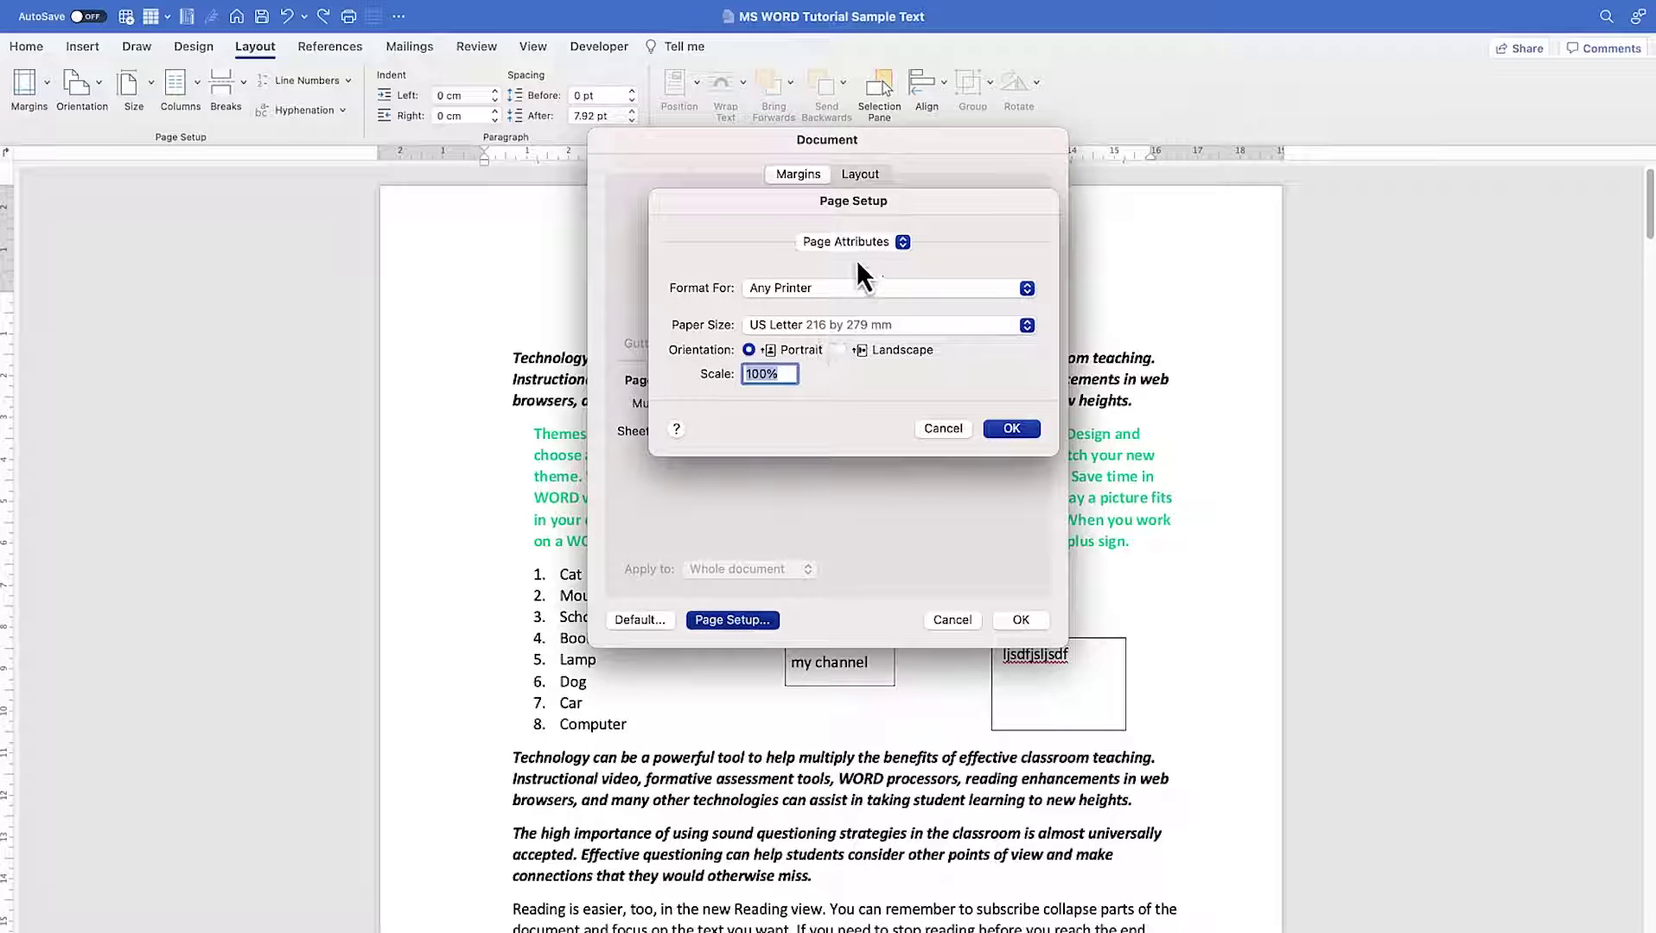
# Keep Page Setup formatted for any printer on US Letter paper and apply the Book fold margins
pyautogui.click(851, 243)
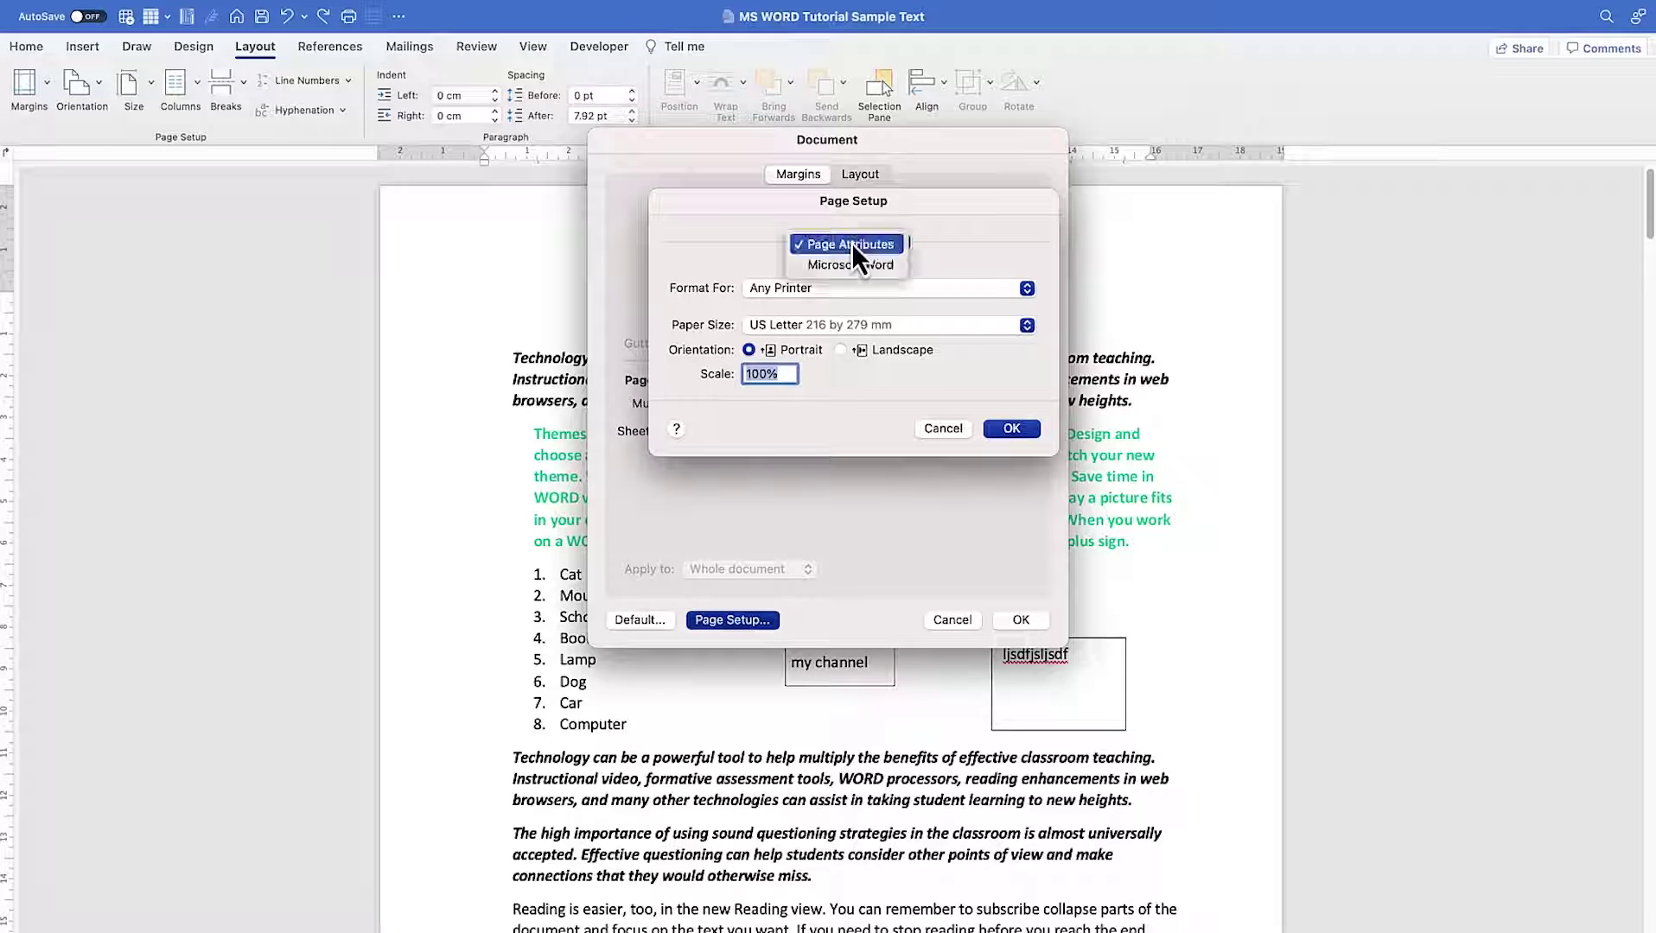
pyautogui.click(697, 259)
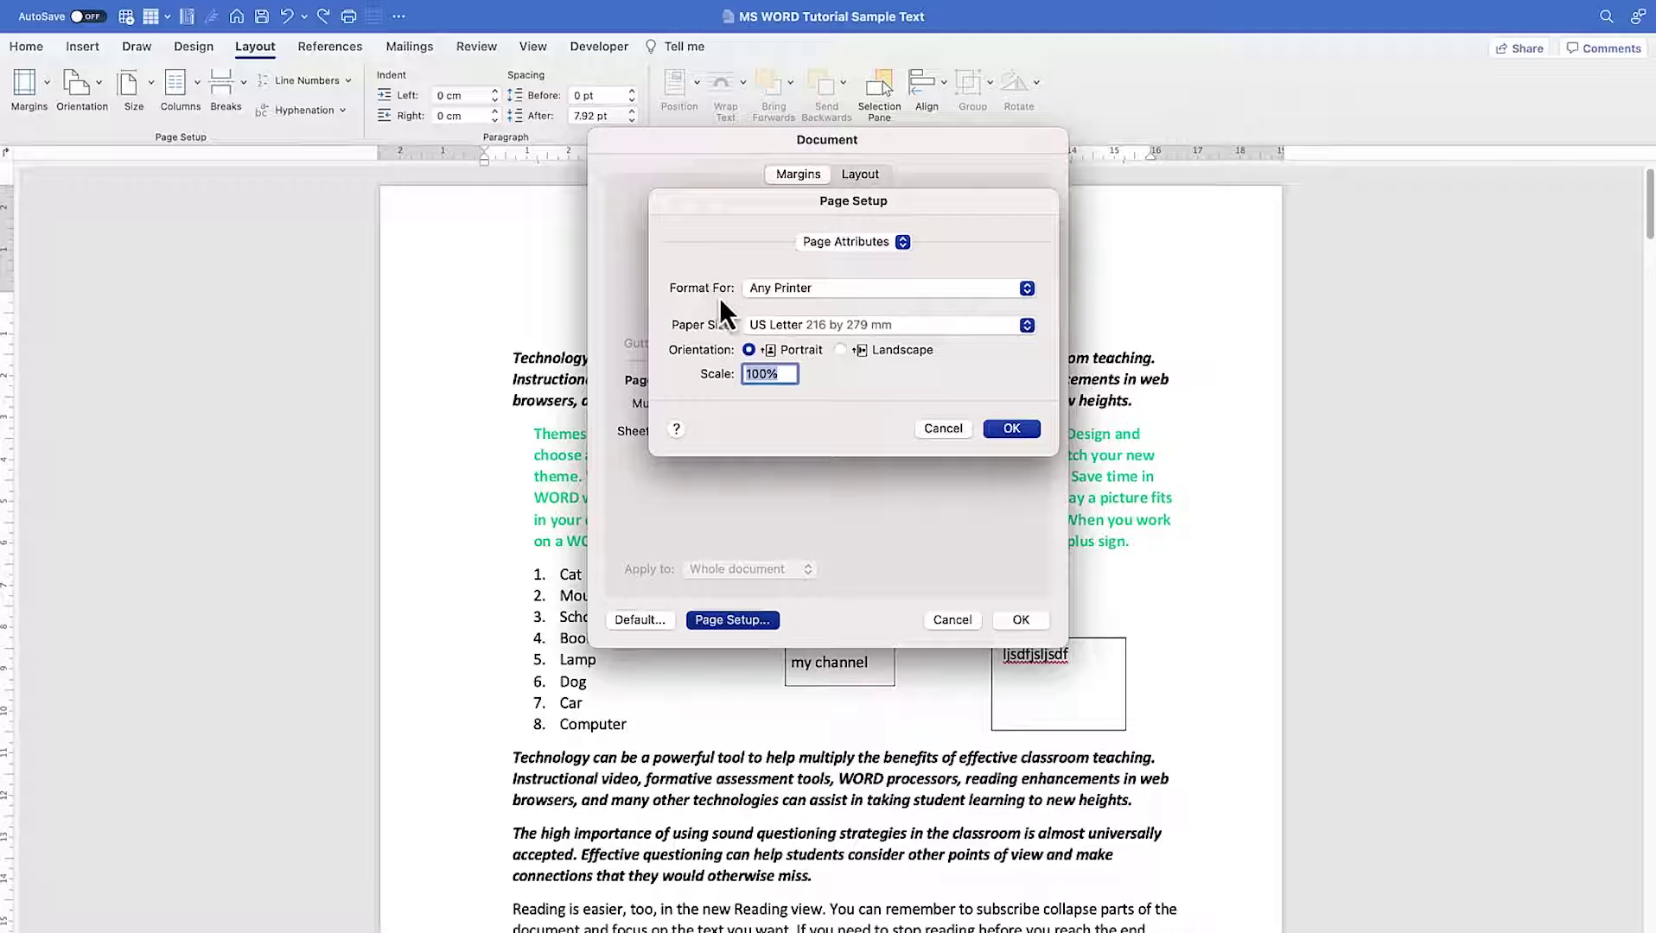
pyautogui.click(847, 294)
pyautogui.click(862, 288)
pyautogui.click(891, 328)
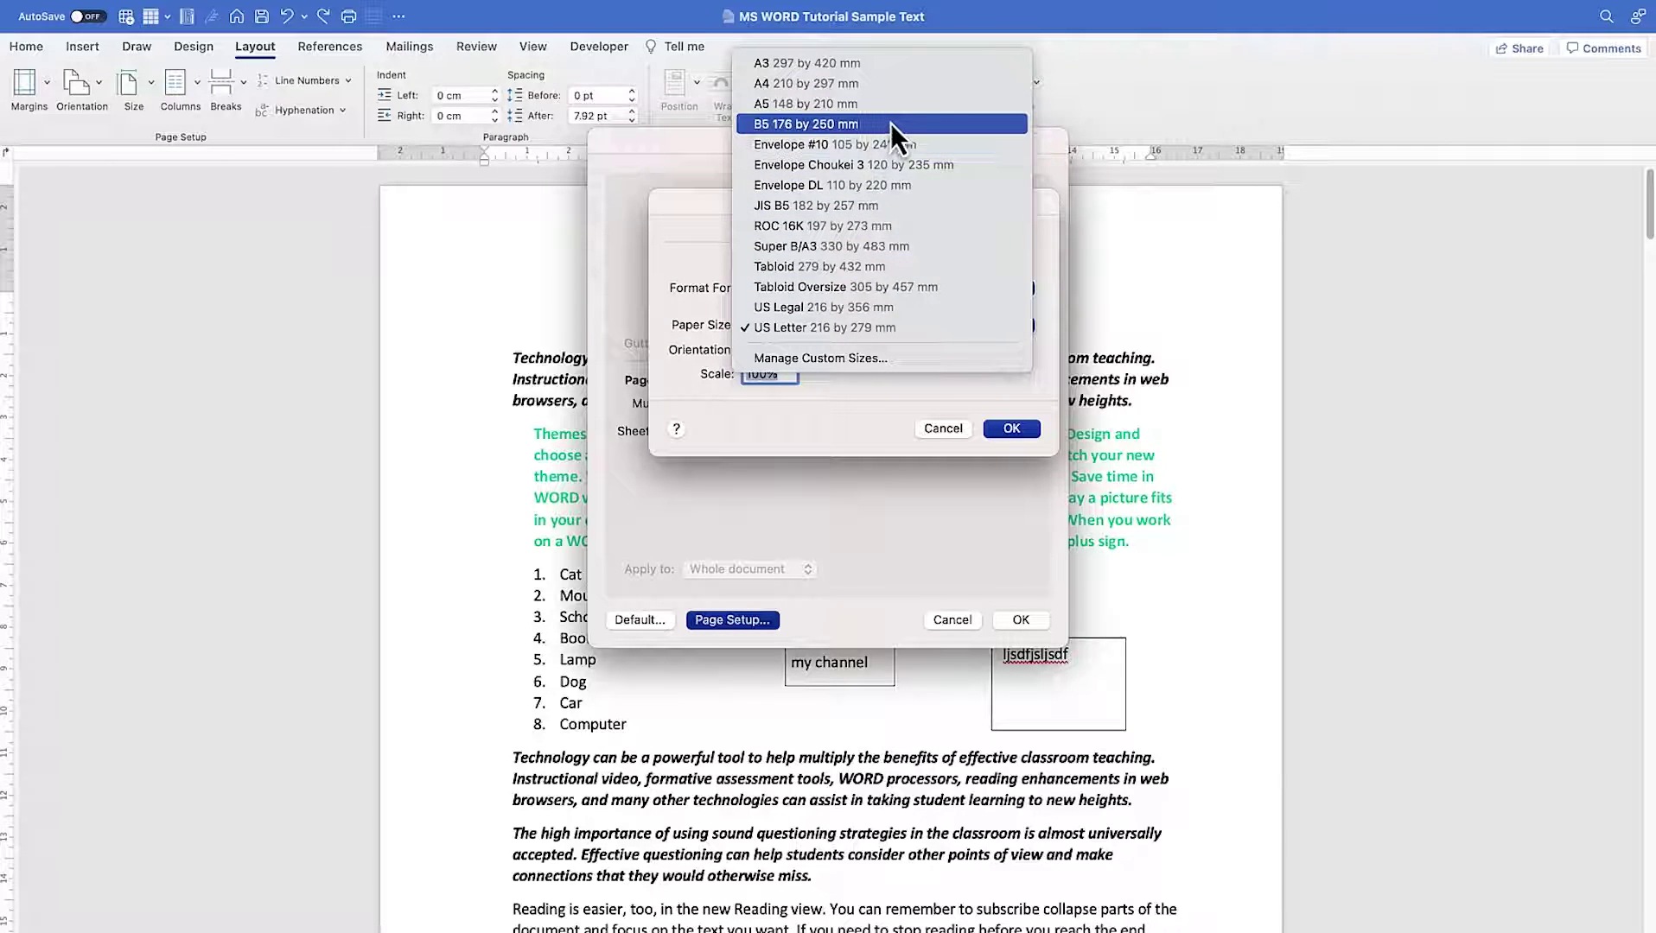
pyautogui.click(700, 258)
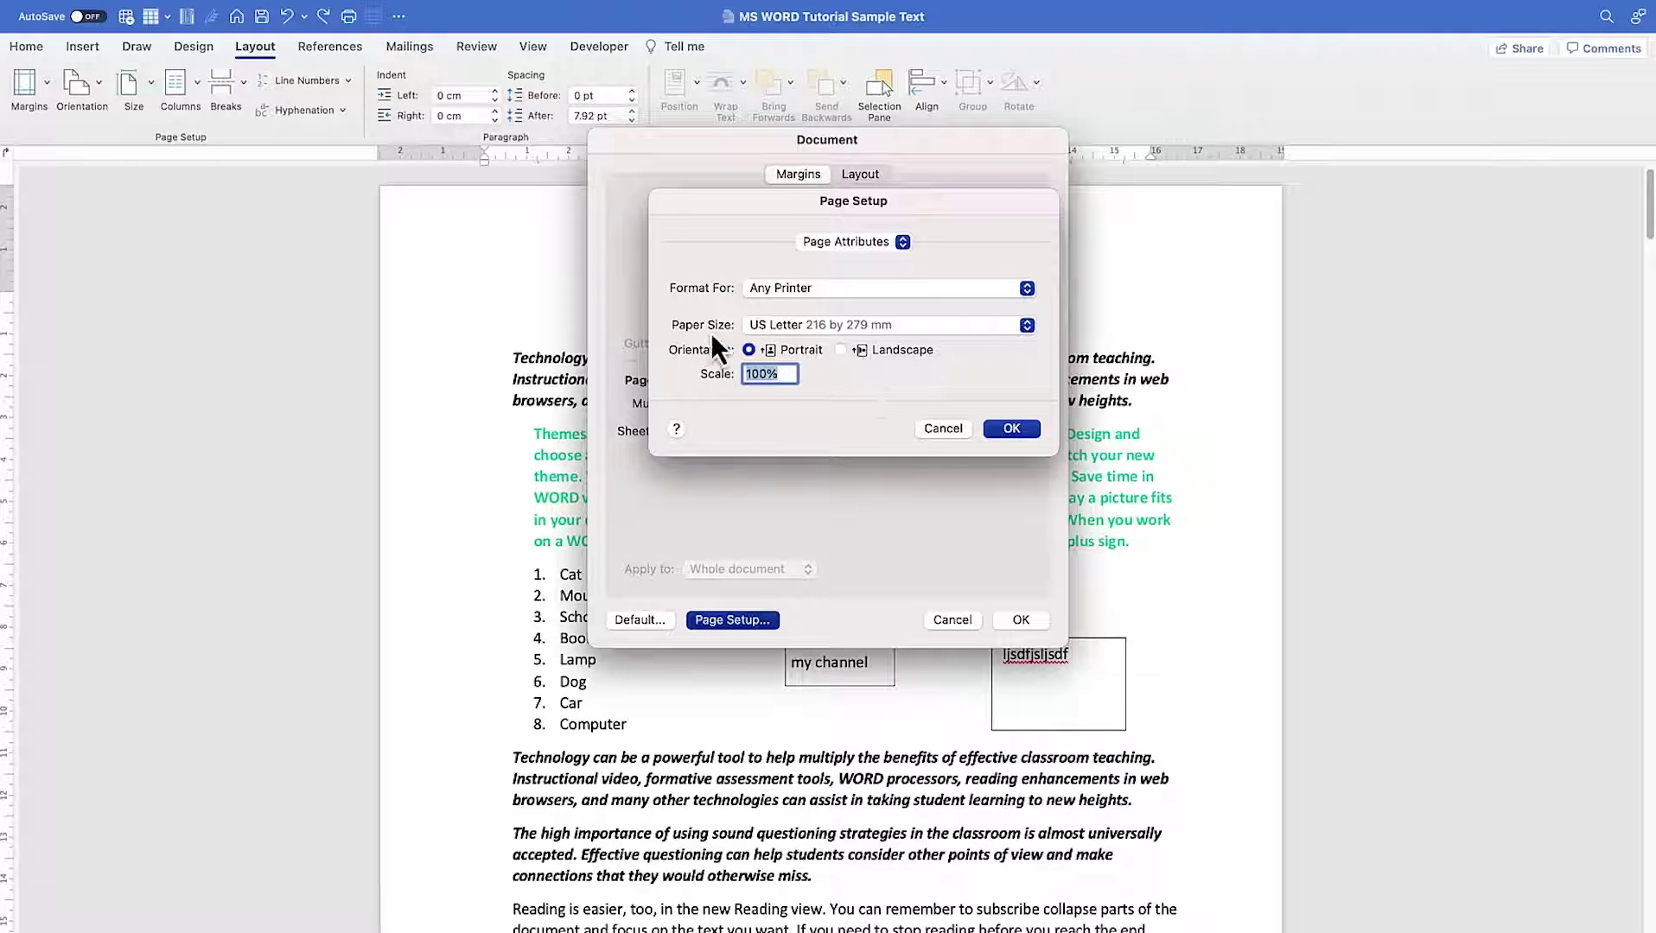
pyautogui.click(1008, 430)
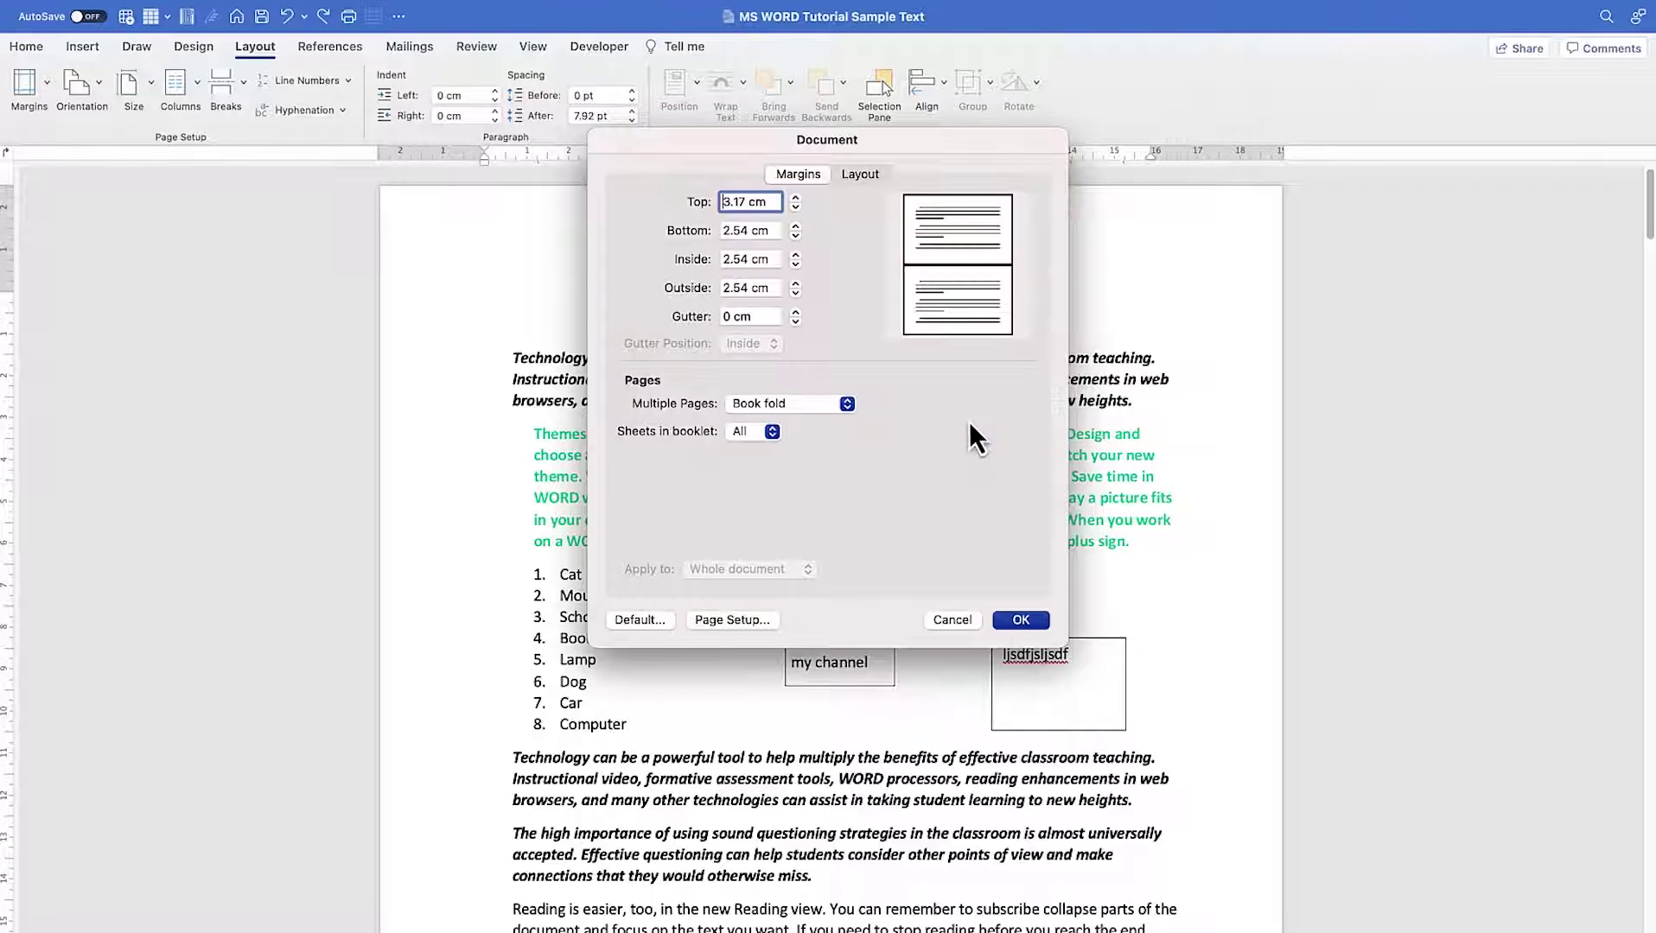
pyautogui.click(1043, 621)
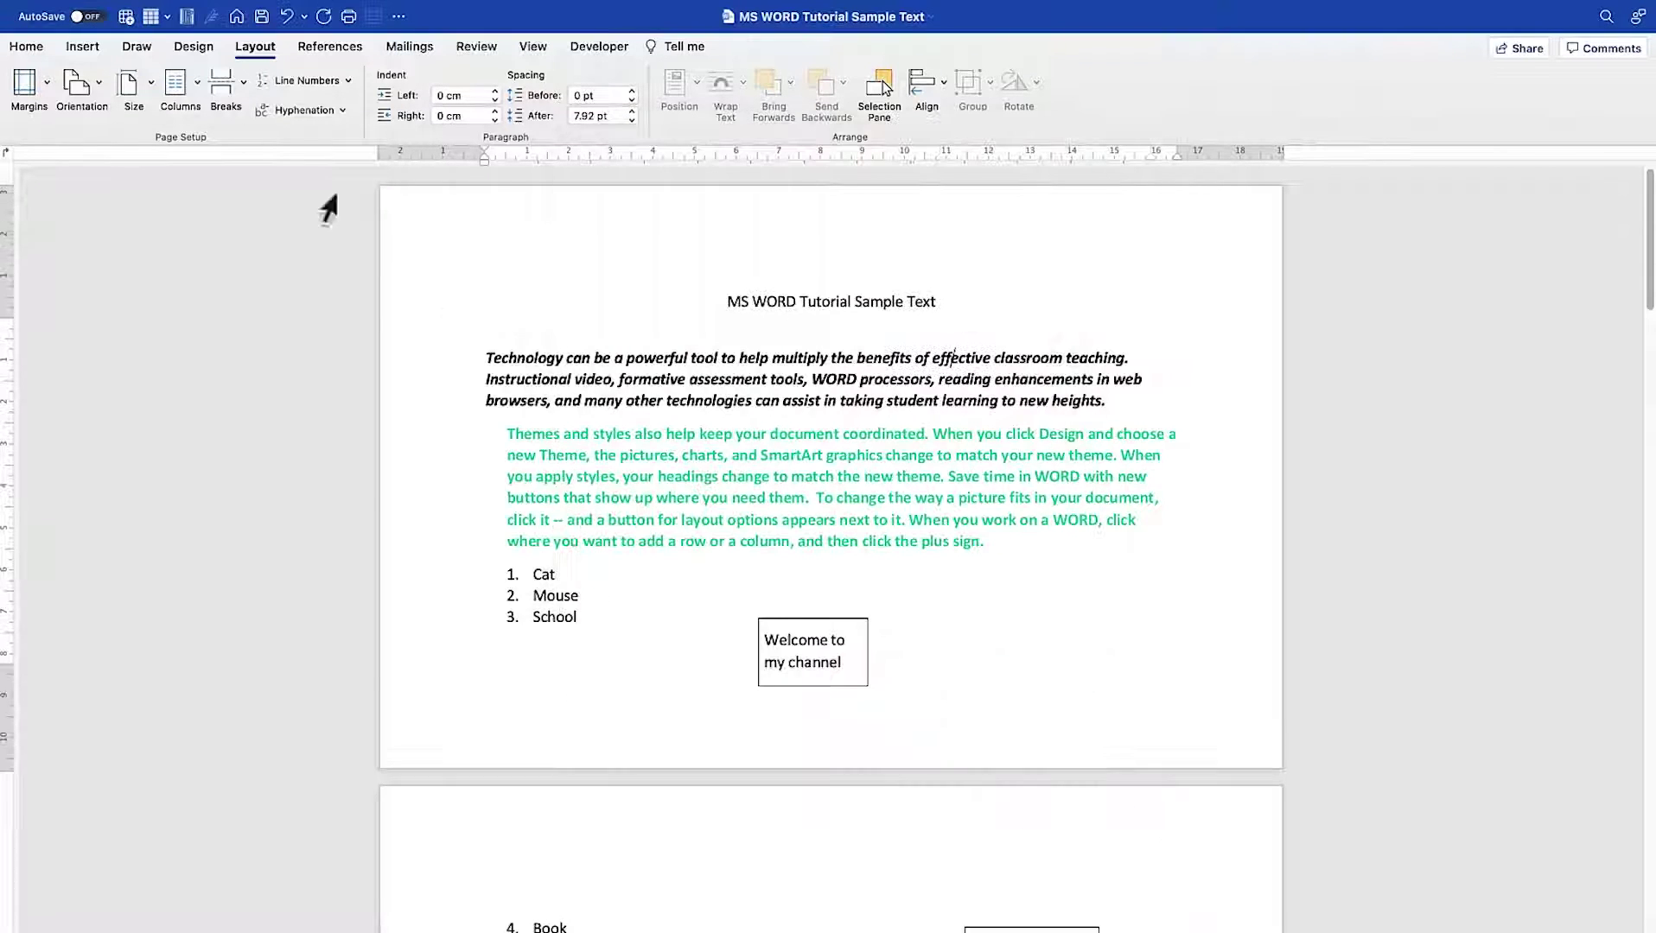
# Through Custom Margins, set Multiple Pages back to Normal and apply it
pyautogui.click(94, 84)
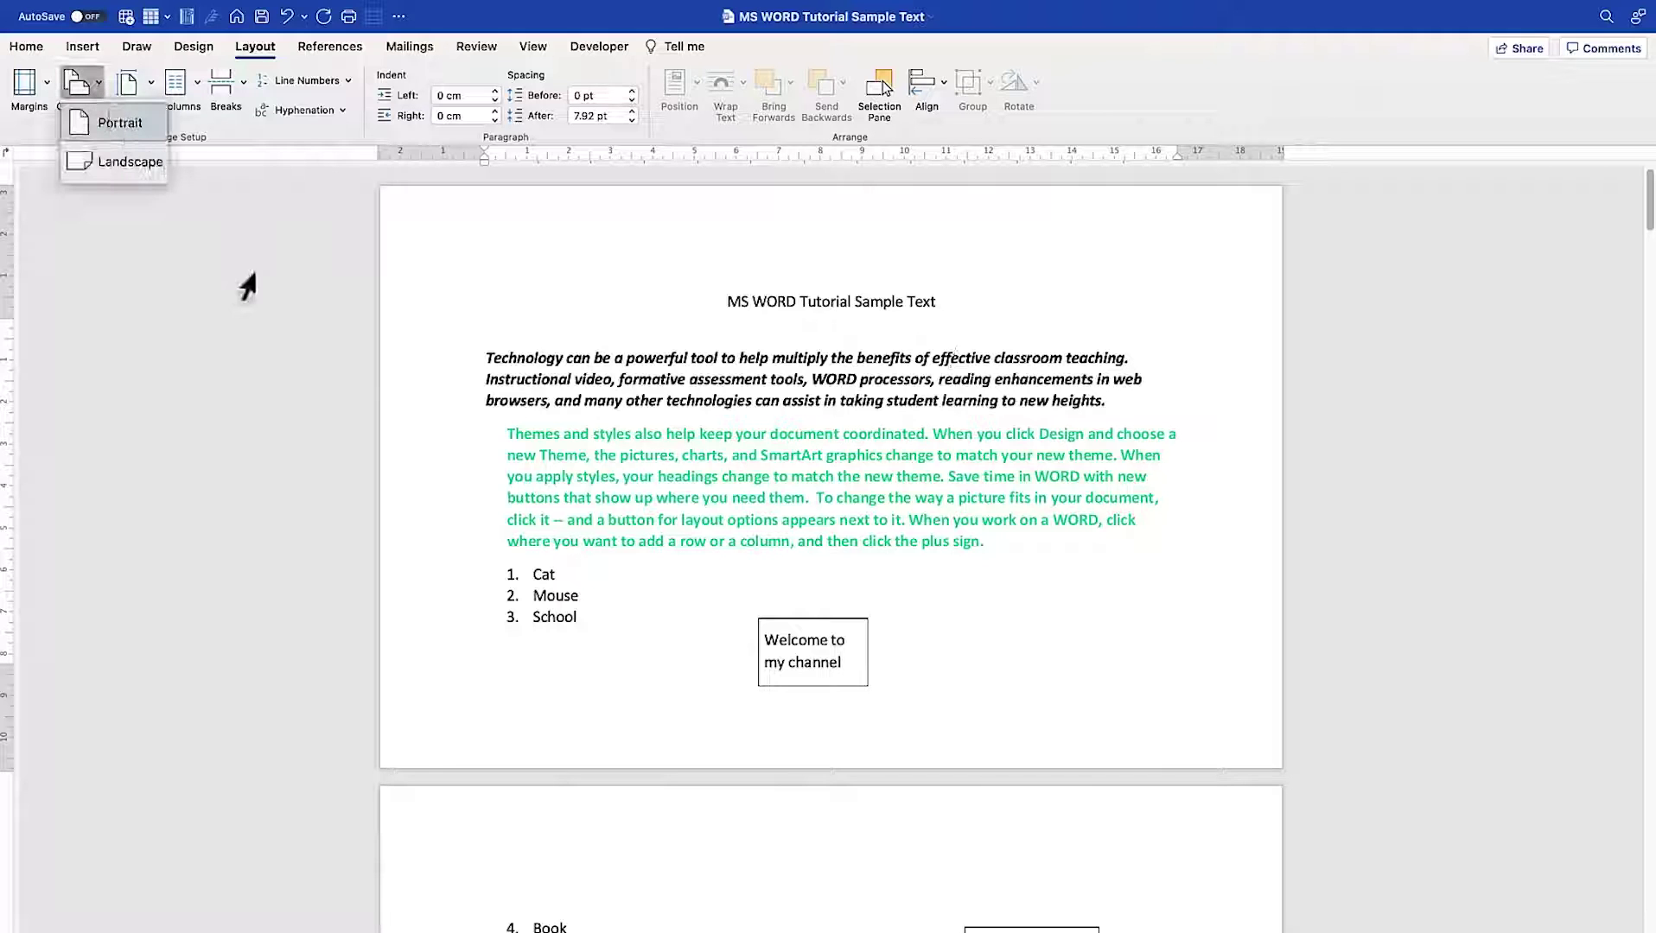
pyautogui.click(622, 356)
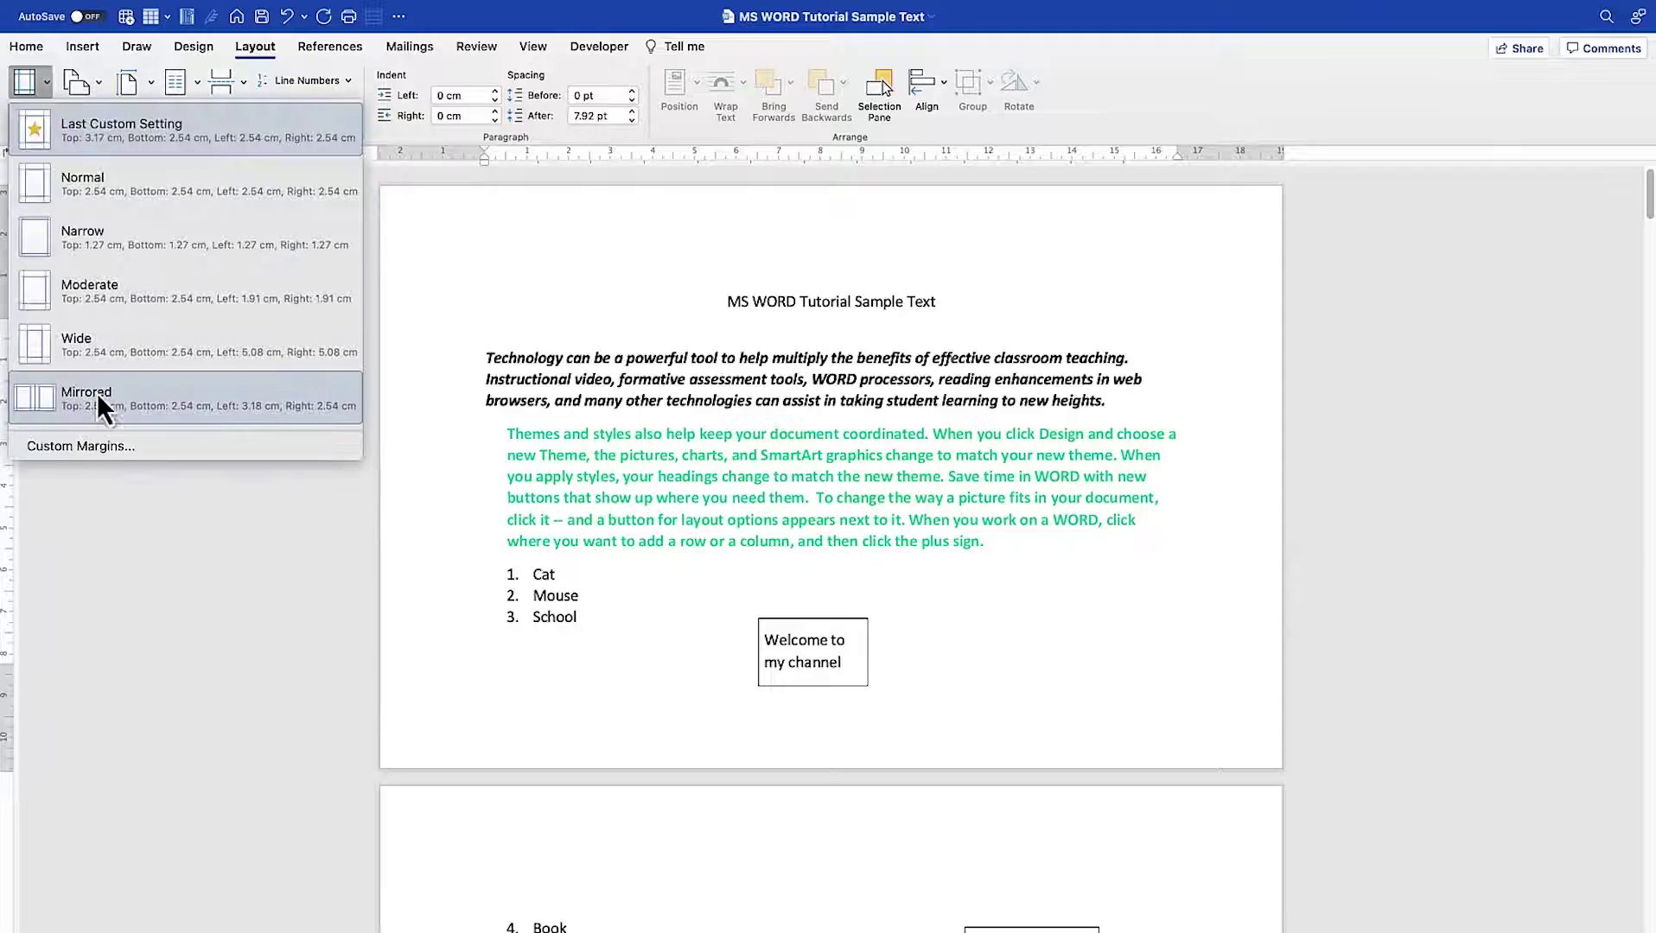
pyautogui.click(115, 450)
pyautogui.click(830, 406)
pyautogui.click(782, 346)
pyautogui.click(1007, 619)
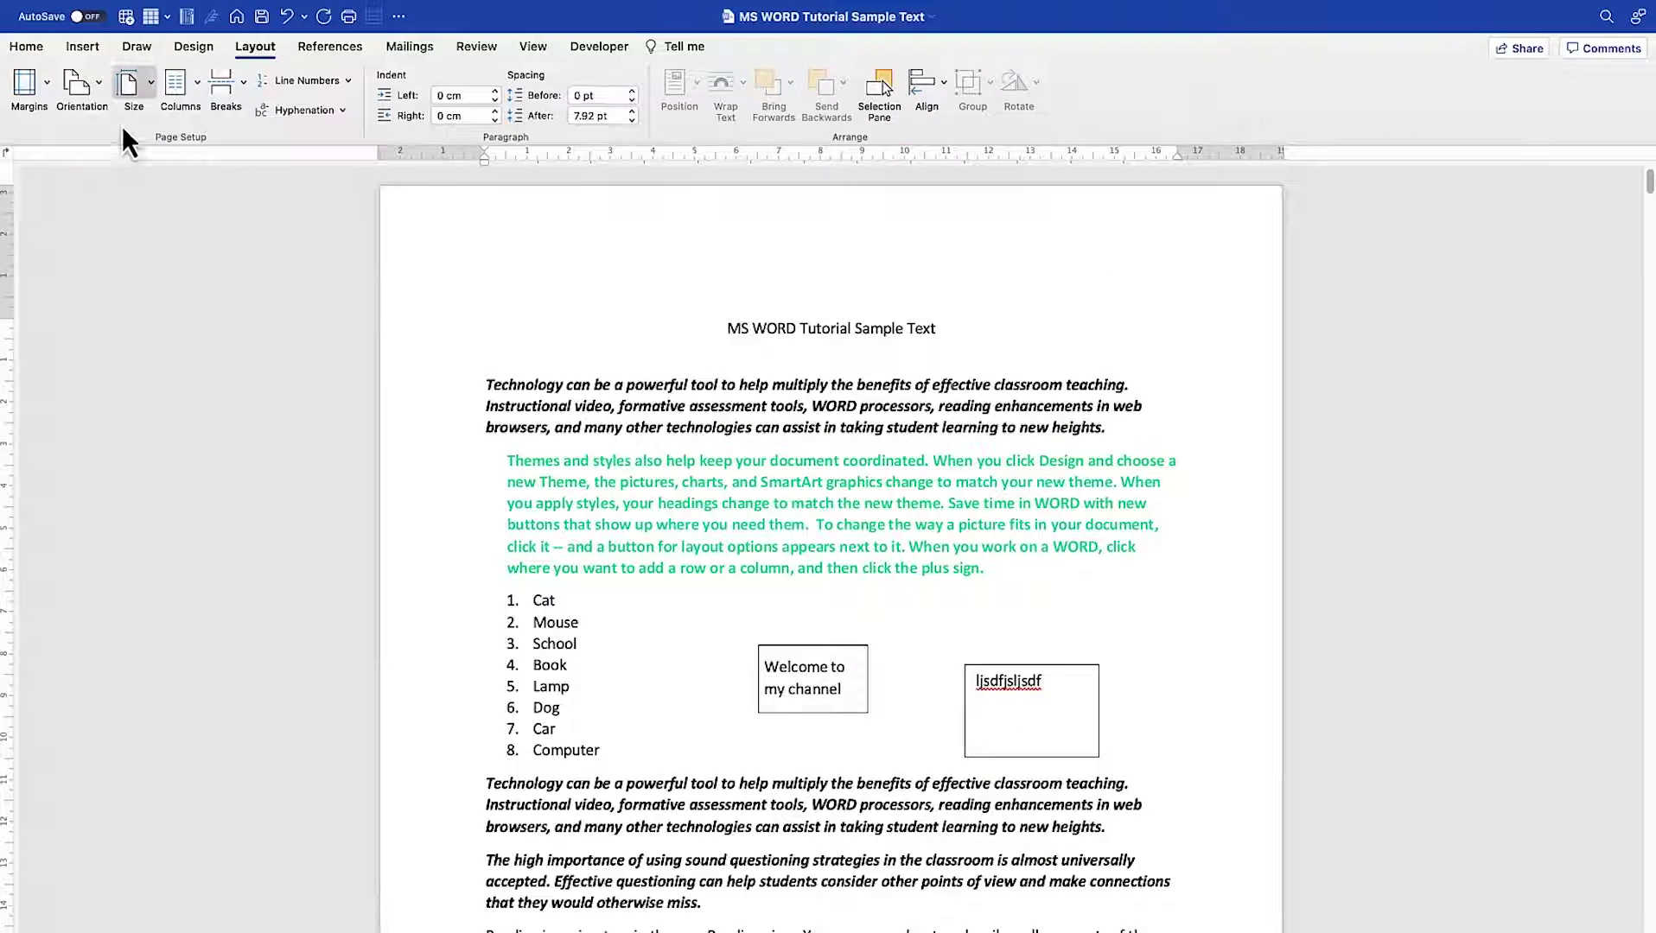
# Switch the pages to Landscape orientation and scroll through the document to check the layout
pyautogui.click(100, 83)
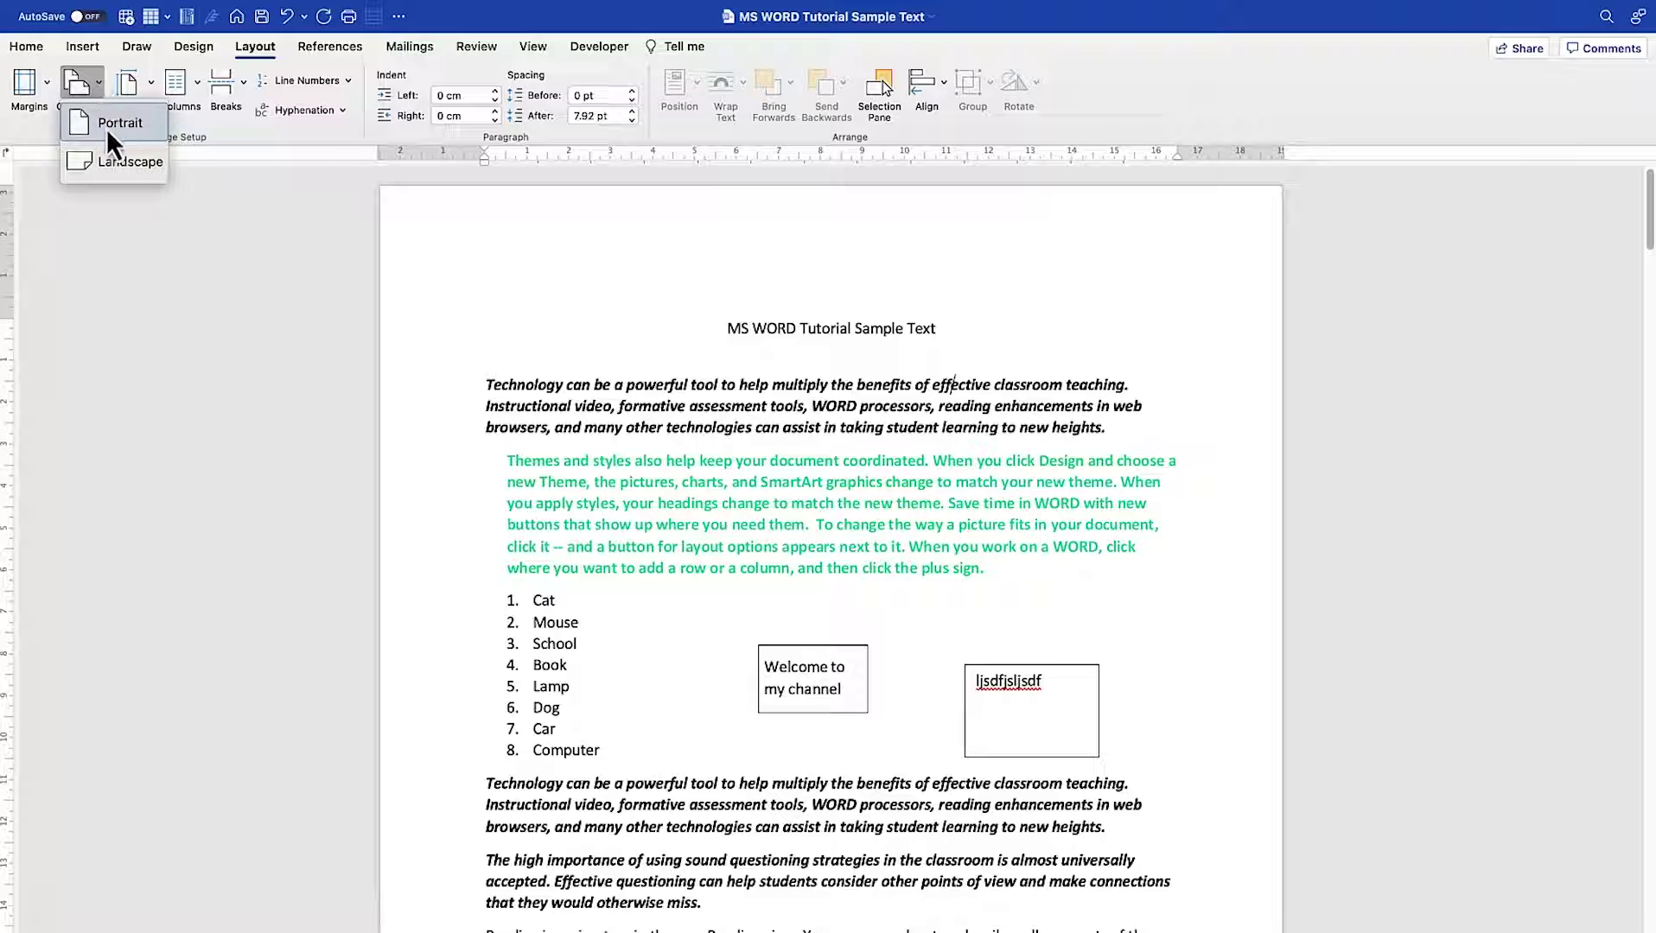
pyautogui.click(132, 171)
pyautogui.scroll(-10, 495, 361)
pyautogui.scroll(-15, 495, 361)
pyautogui.scroll(20, 518, 359)
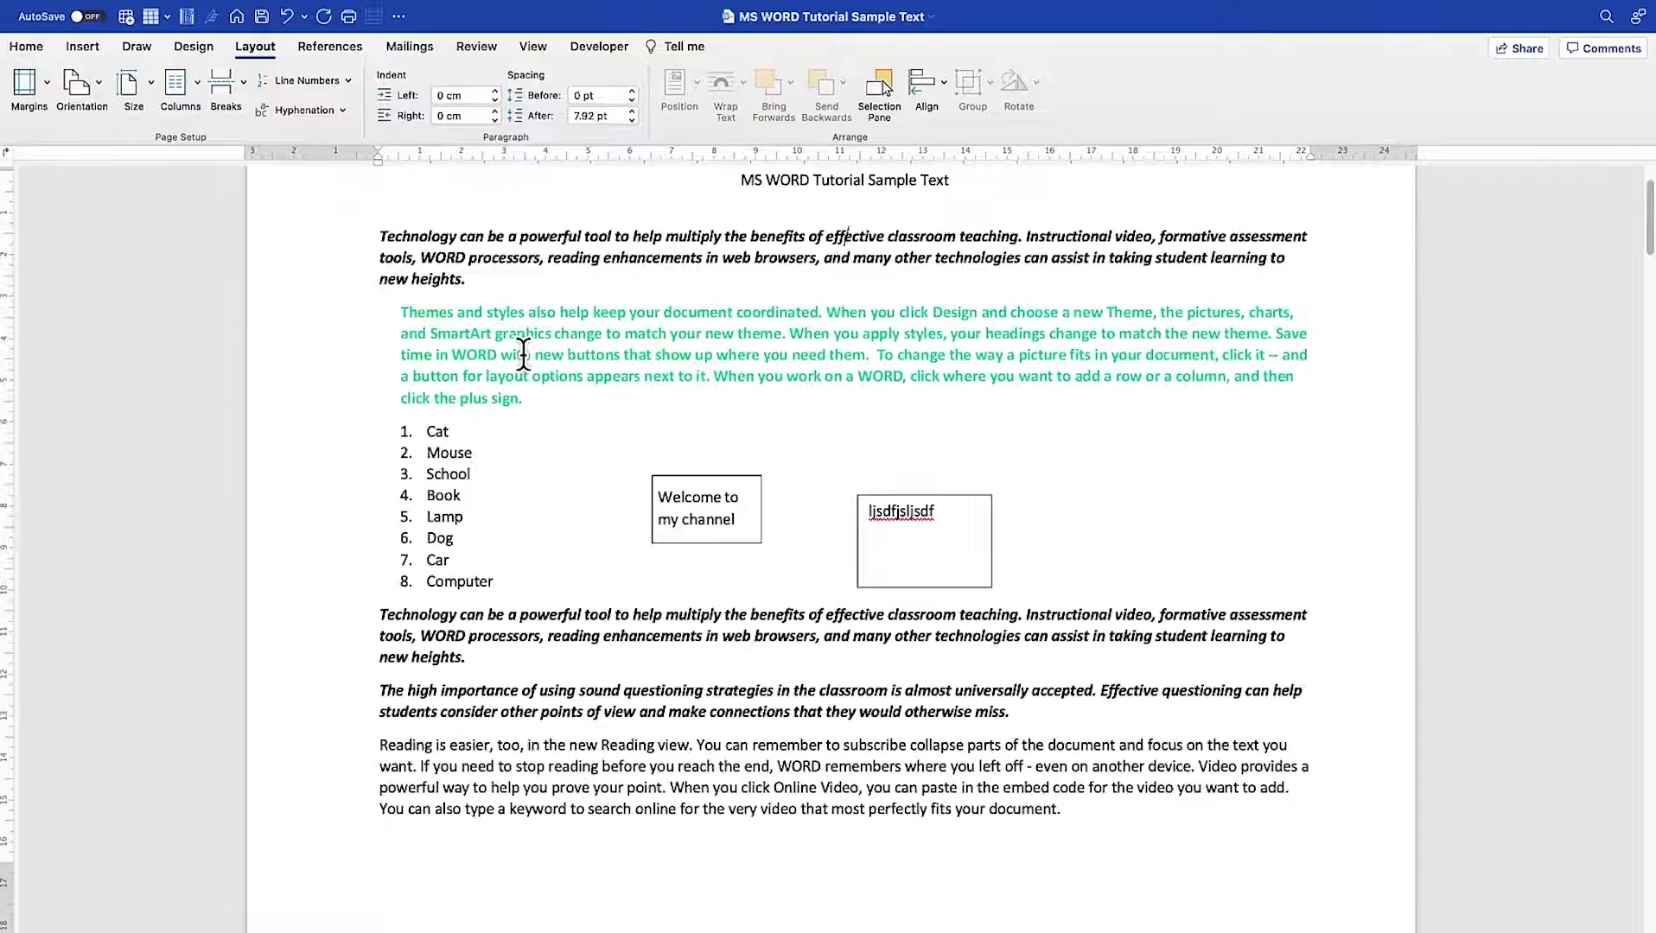
pyautogui.scroll(-5, 523, 354)
pyautogui.scroll(-3, 519, 346)
pyautogui.scroll(-10, 520, 345)
pyautogui.scroll(-10, 689, 424)
pyautogui.scroll(-10, 696, 411)
pyautogui.scroll(-6, 691, 398)
pyautogui.scroll(4, 691, 398)
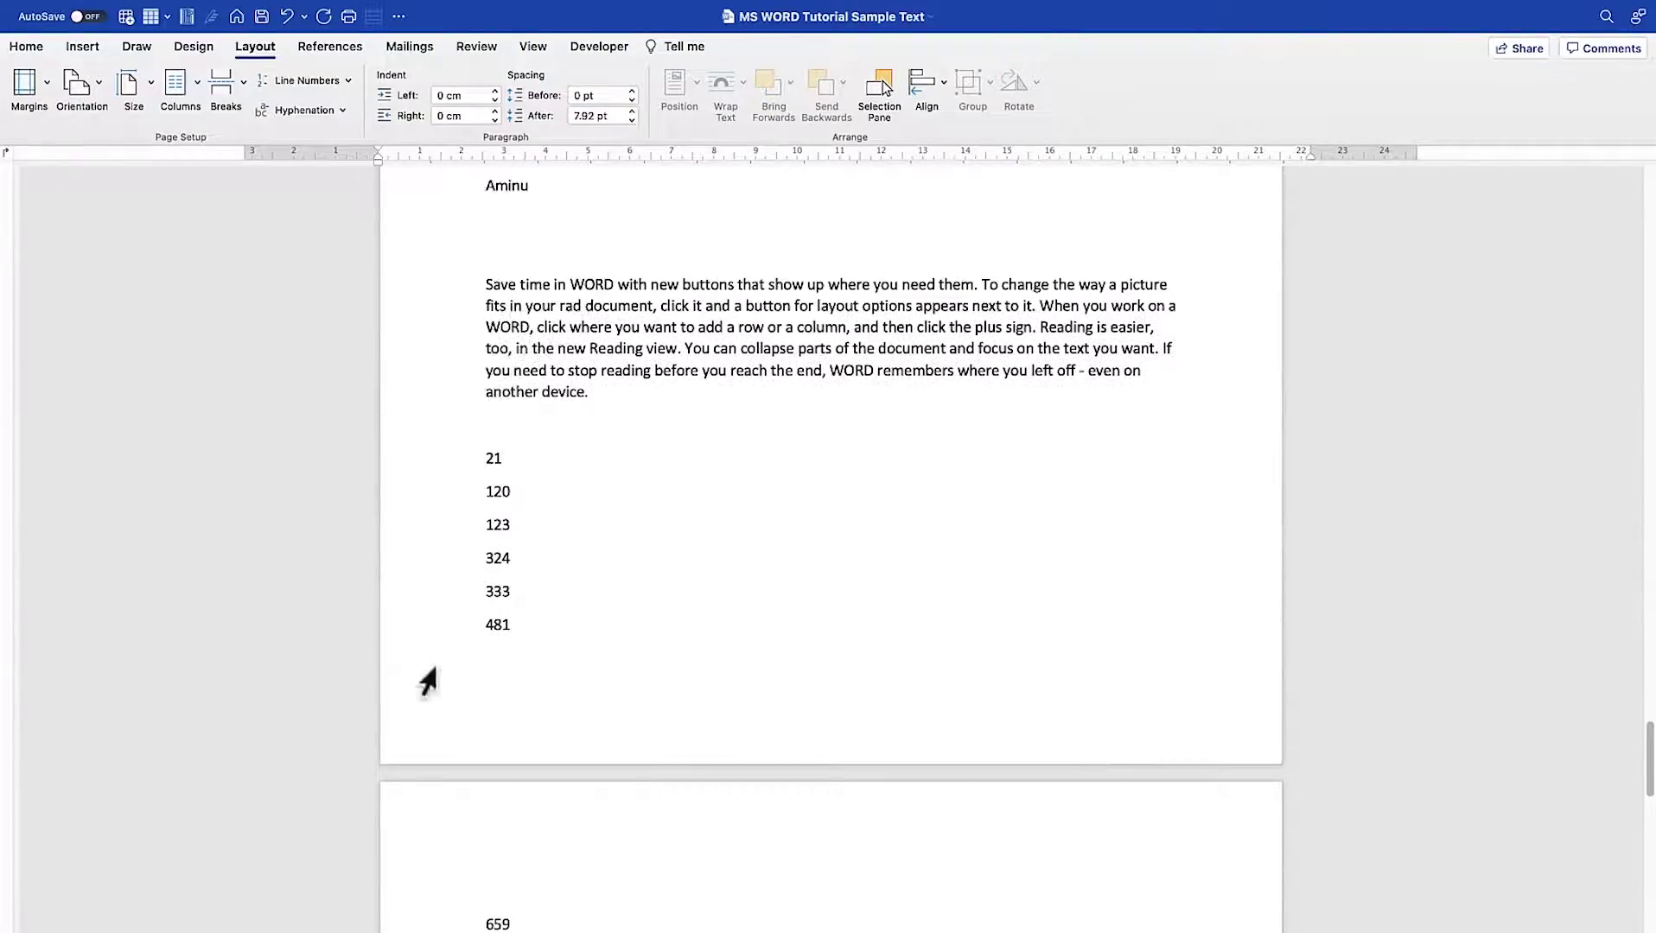
# Insert a Next Page section break right after the number 481
pyautogui.click(554, 619)
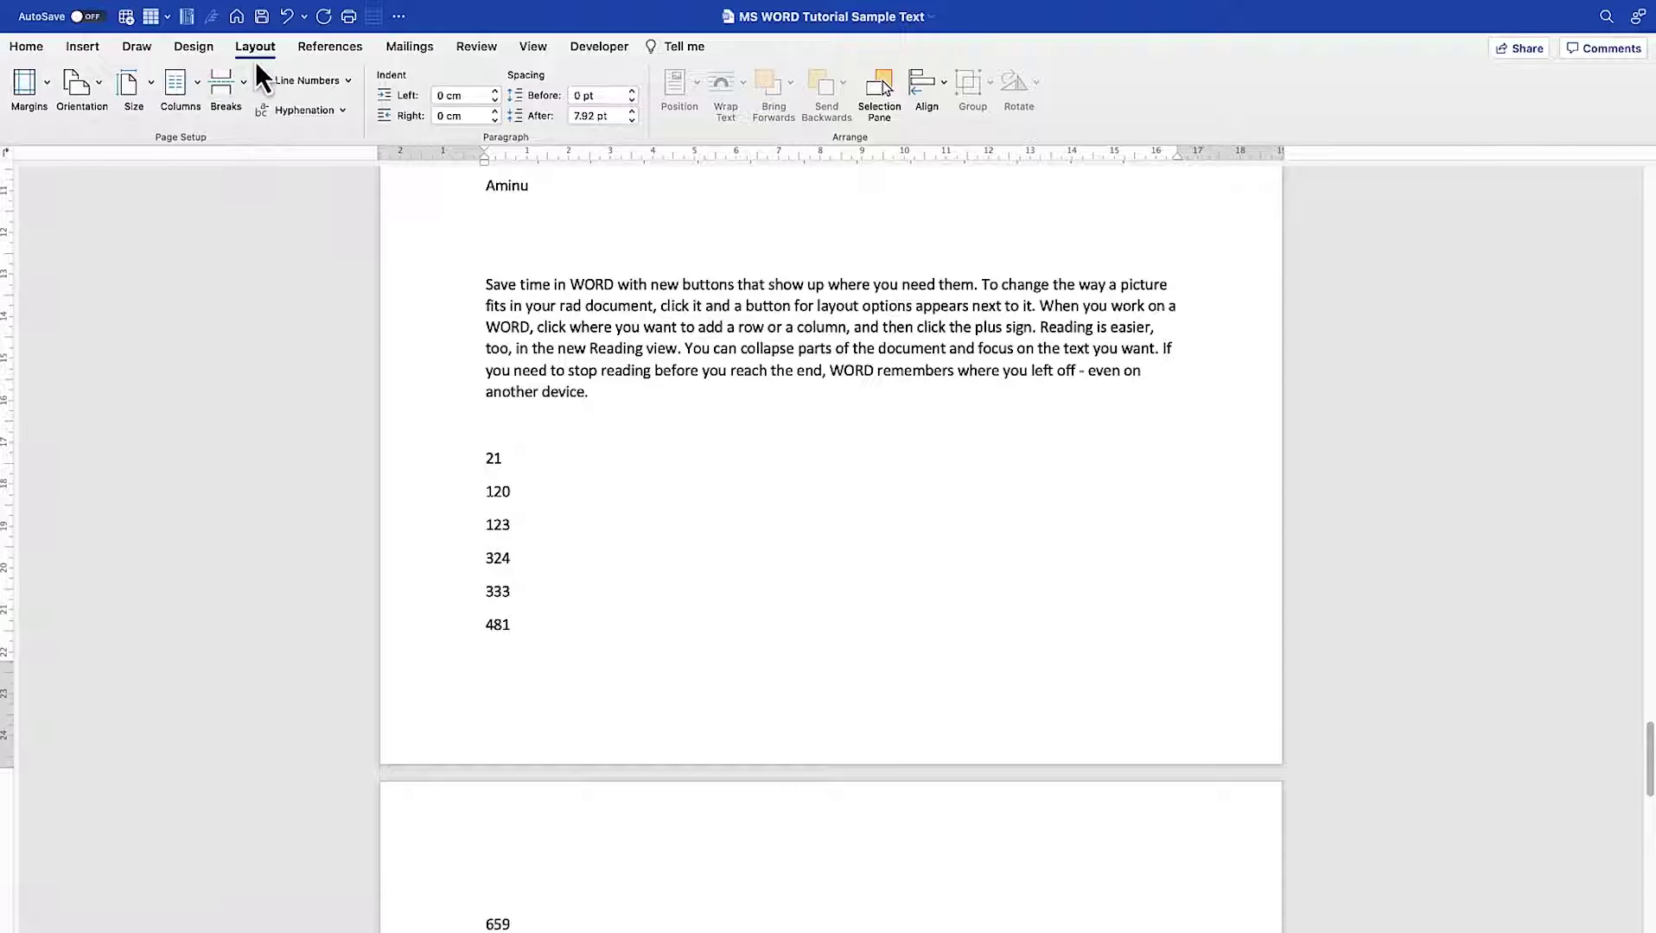
pyautogui.click(245, 84)
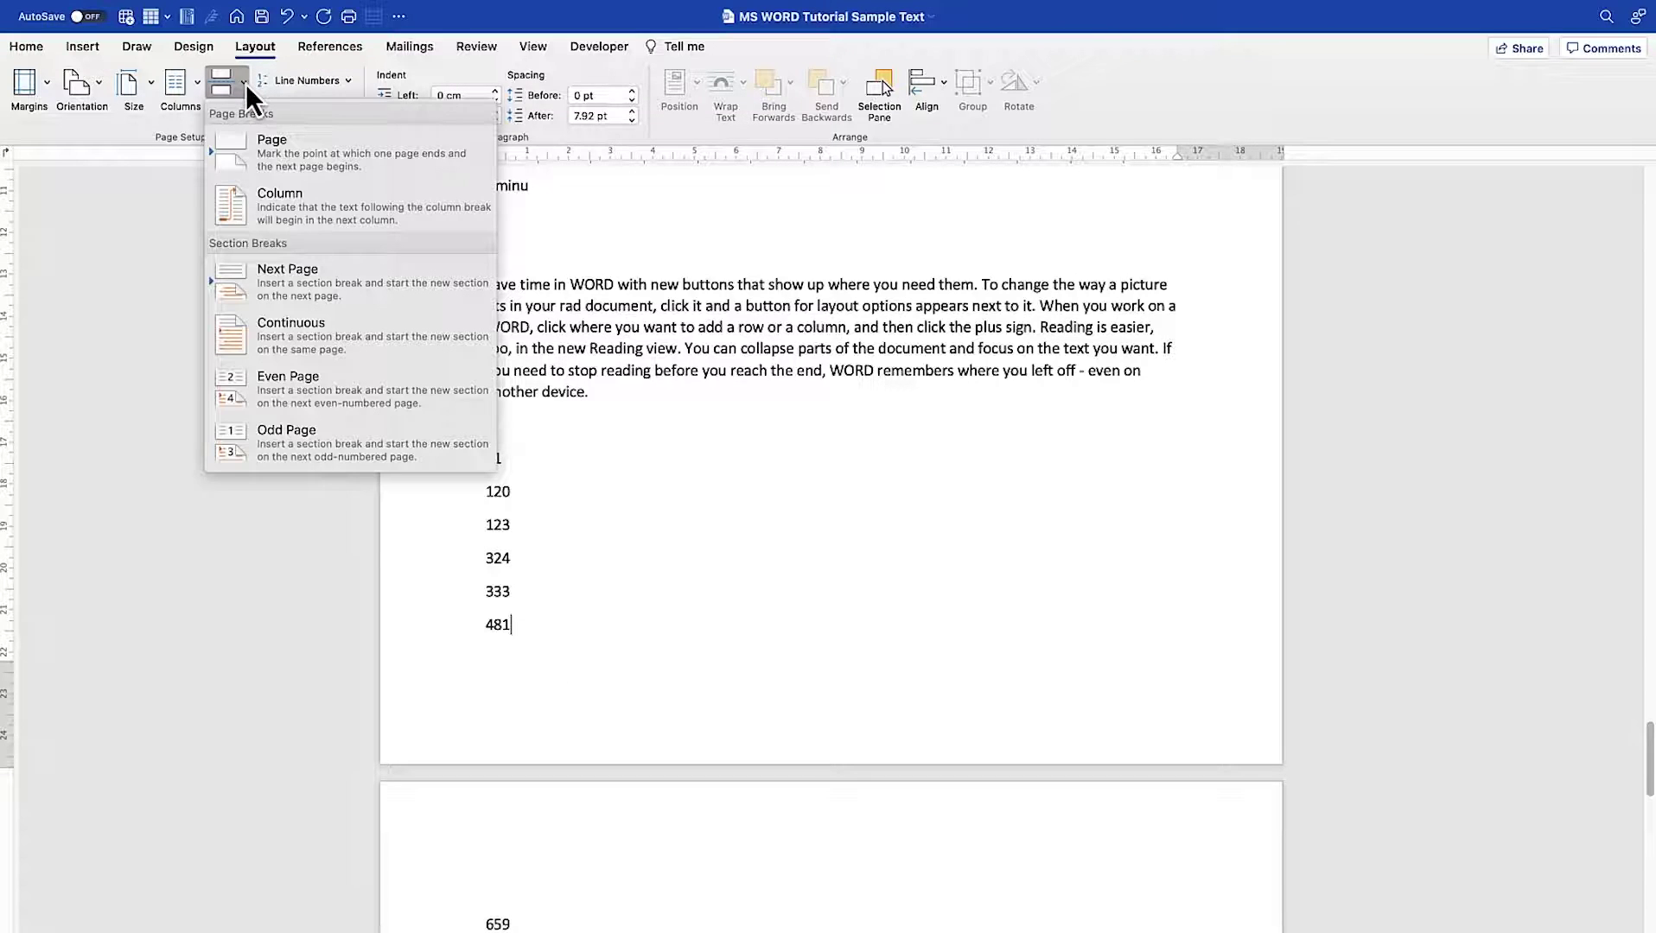
pyautogui.click(333, 279)
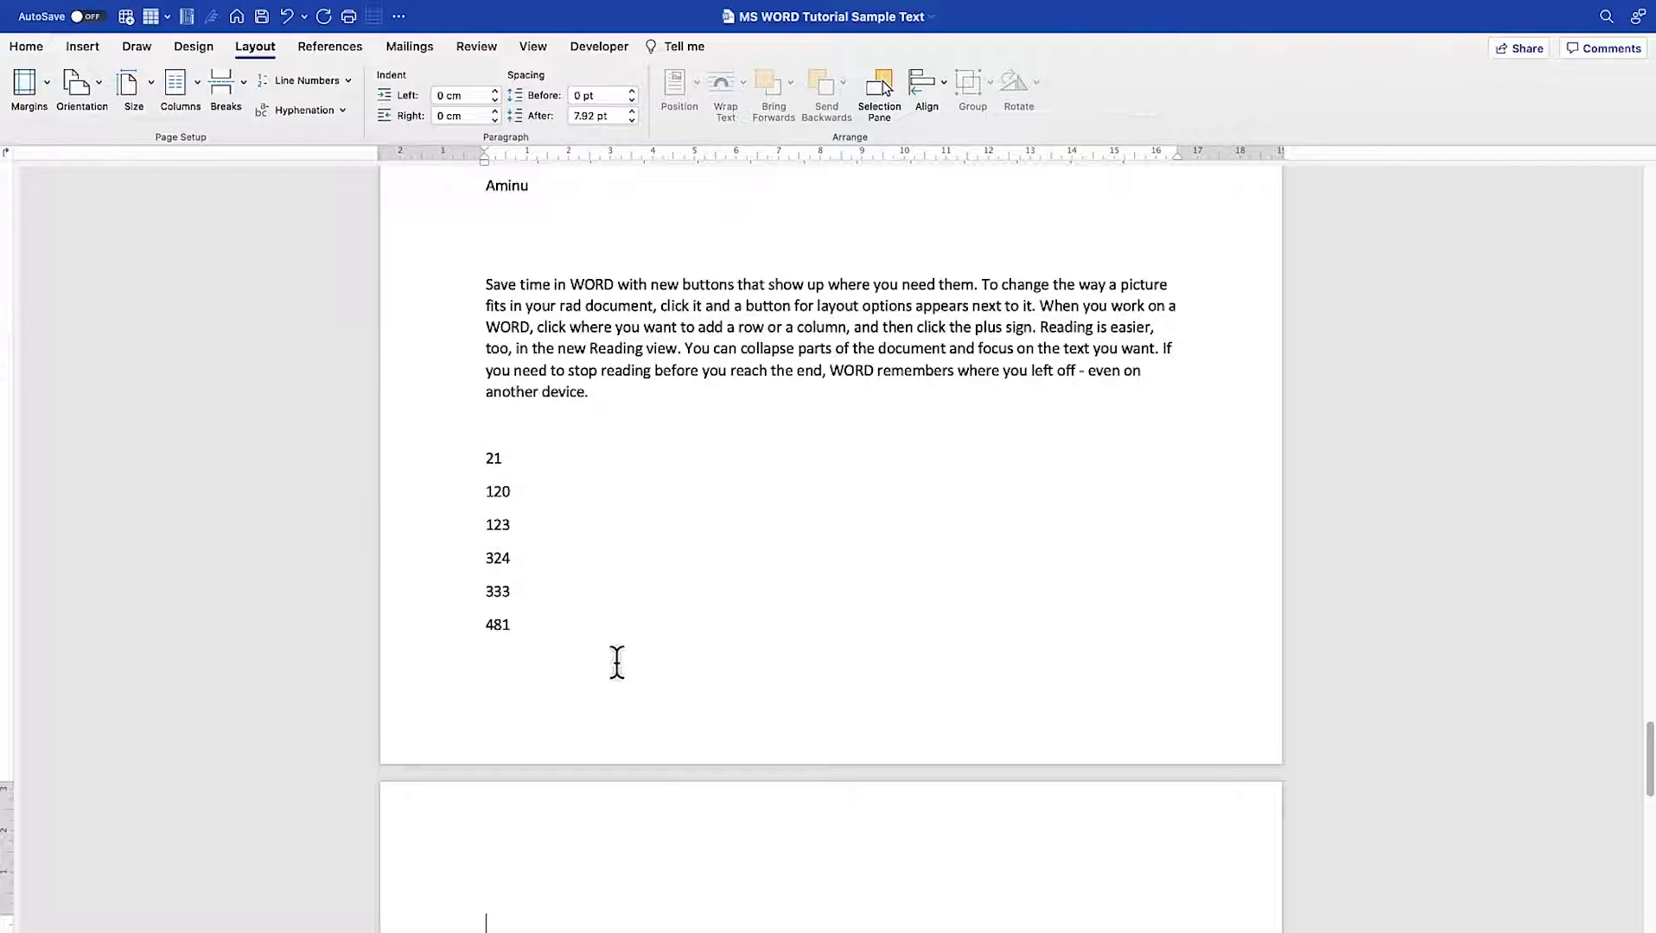
pyautogui.scroll(-3, 699, 702)
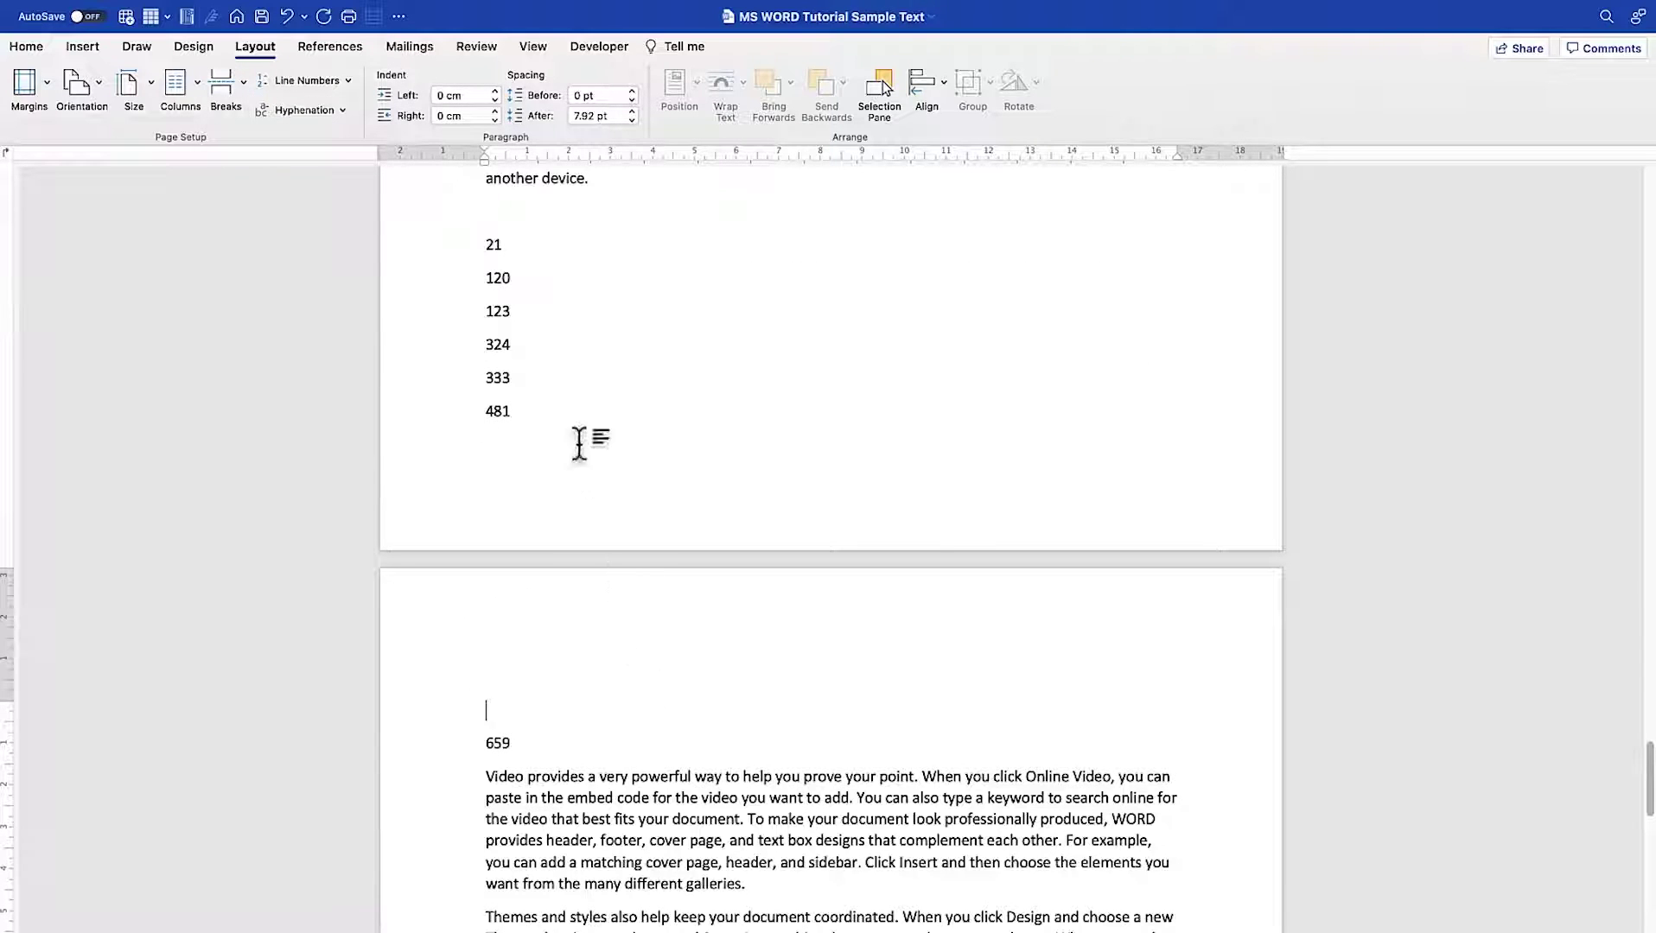
pyautogui.click(543, 329)
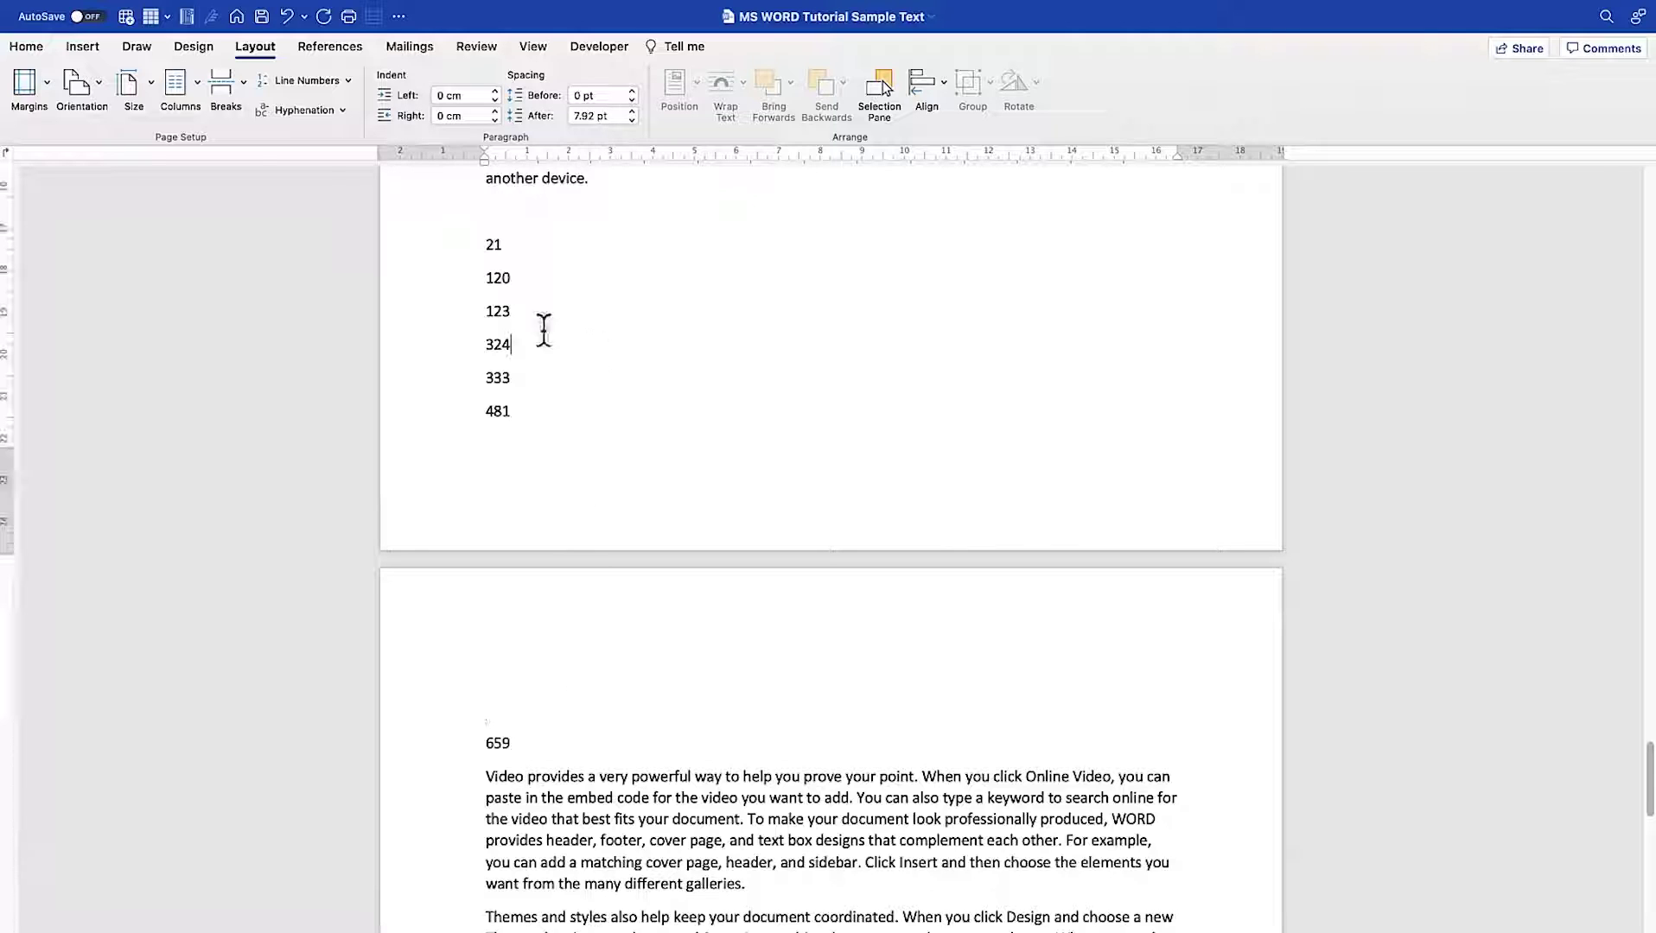
pyautogui.click(109, 78)
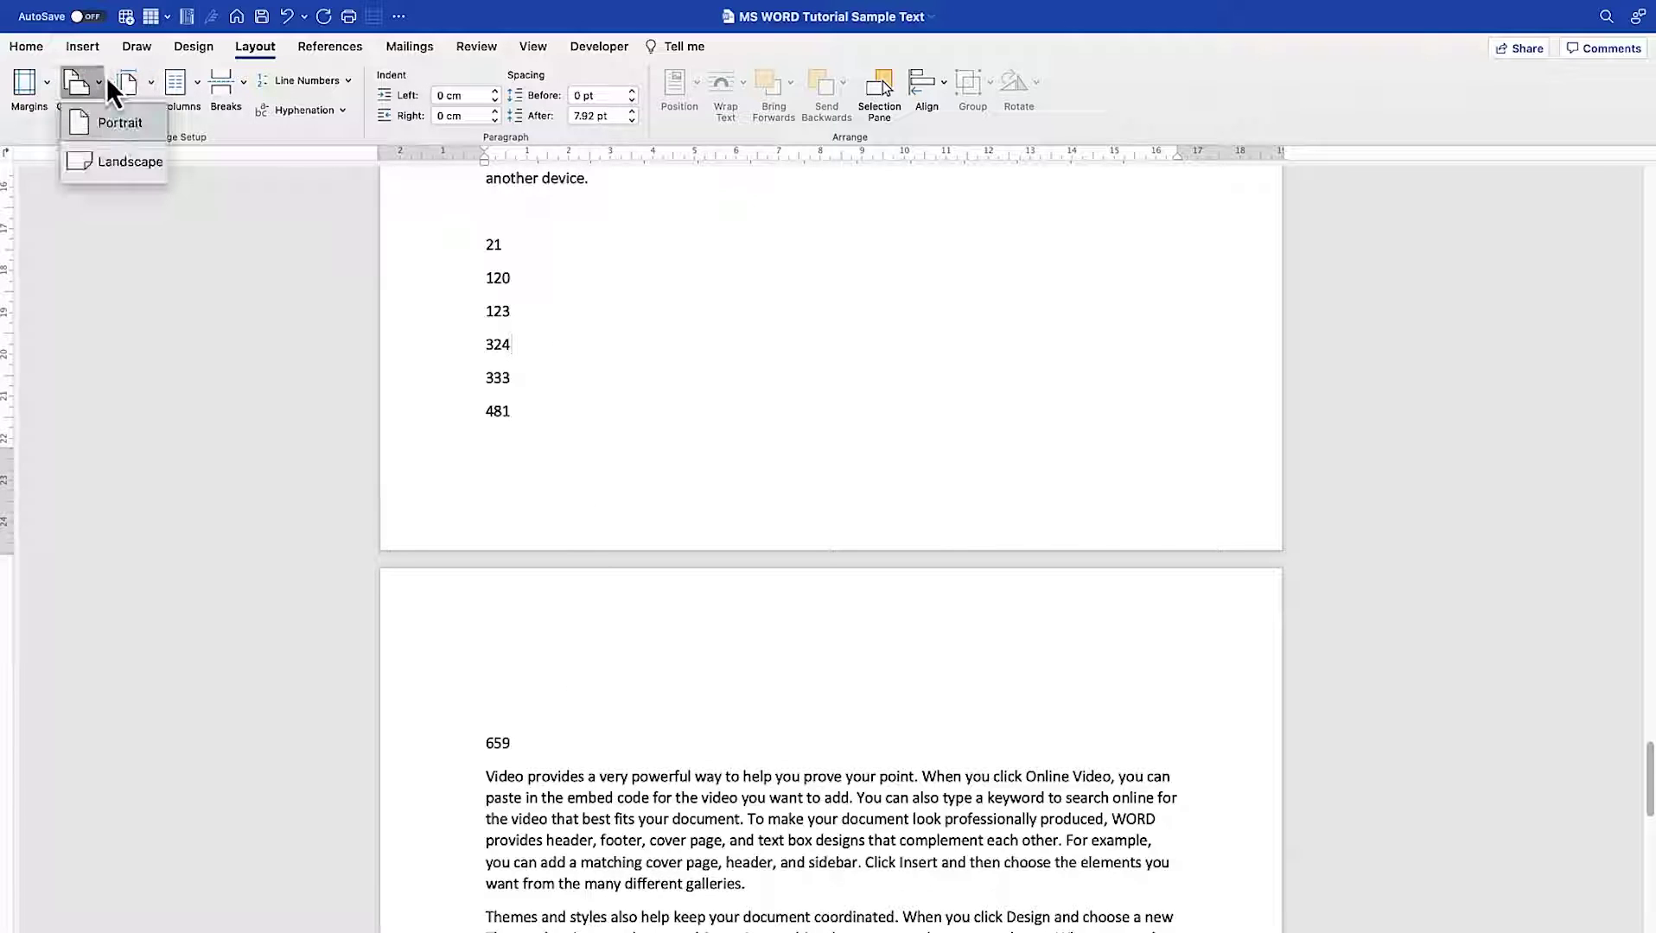
pyautogui.click(103, 176)
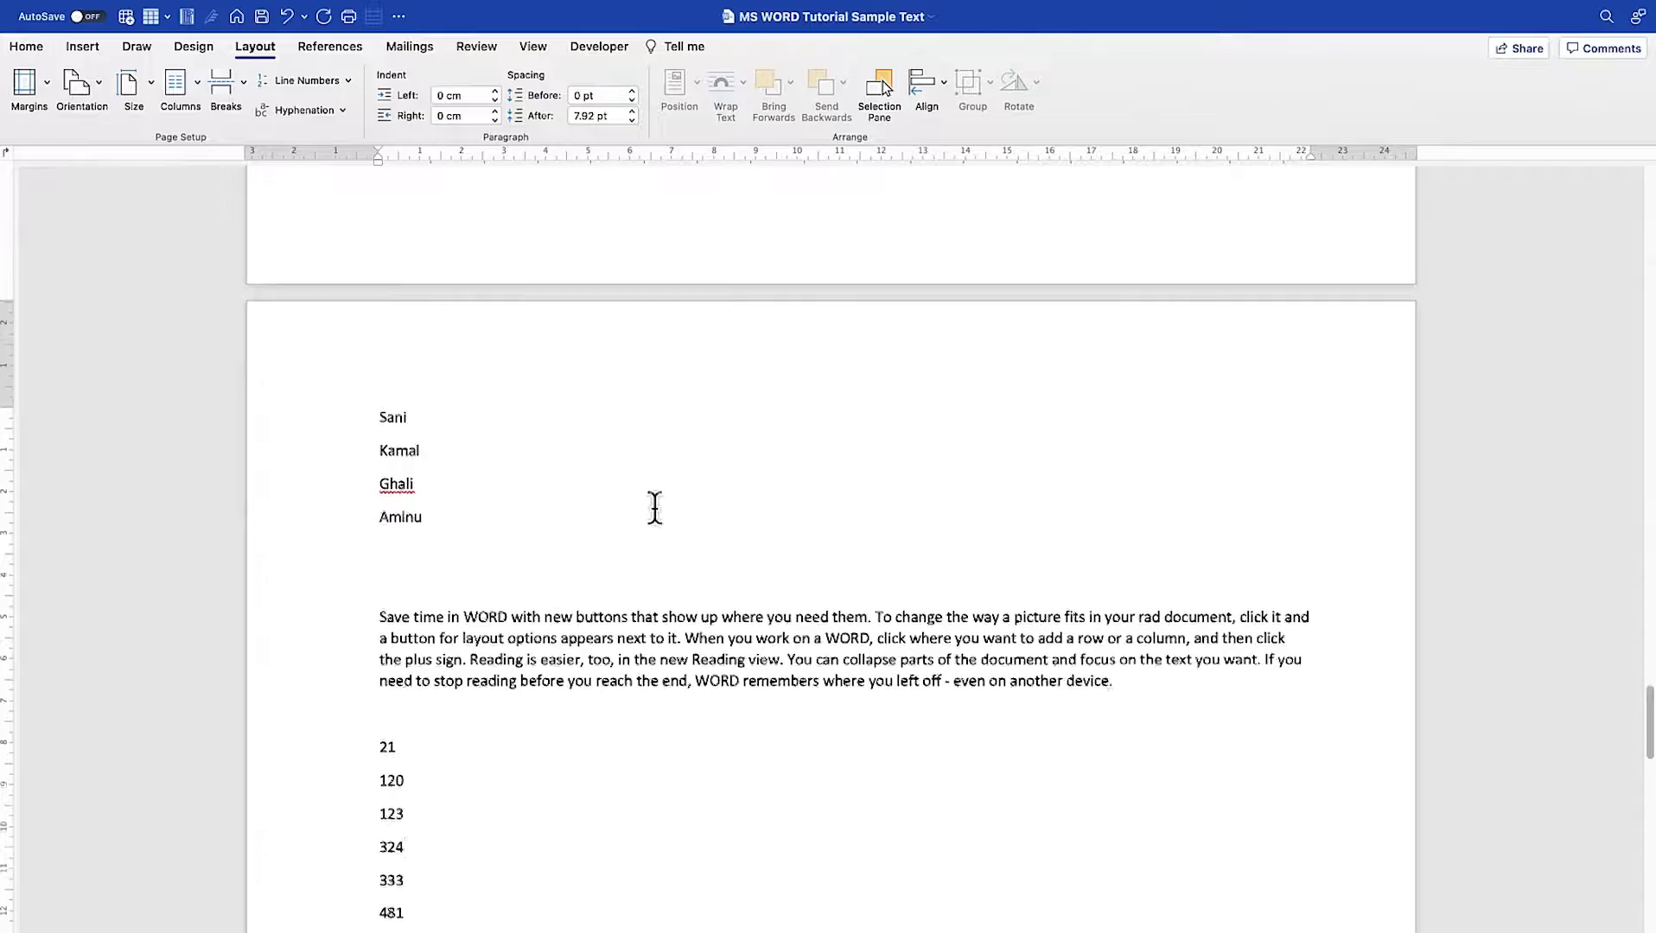
pyautogui.scroll(-10, 654, 506)
pyautogui.scroll(-10, 605, 605)
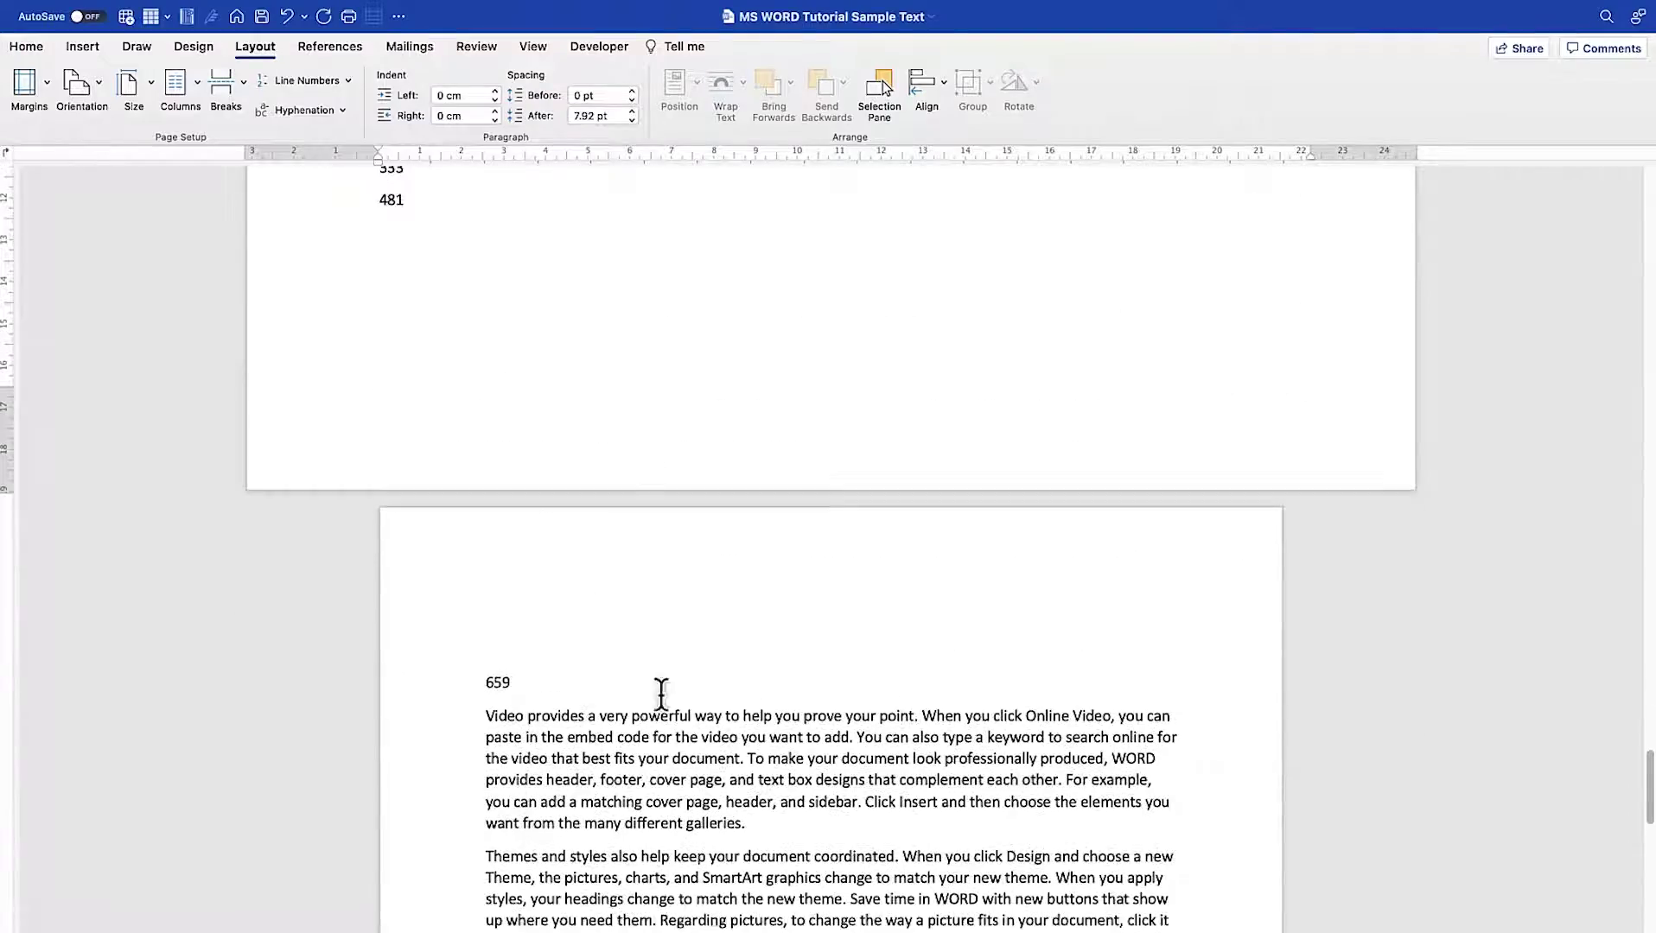
pyautogui.scroll(-15, 636, 592)
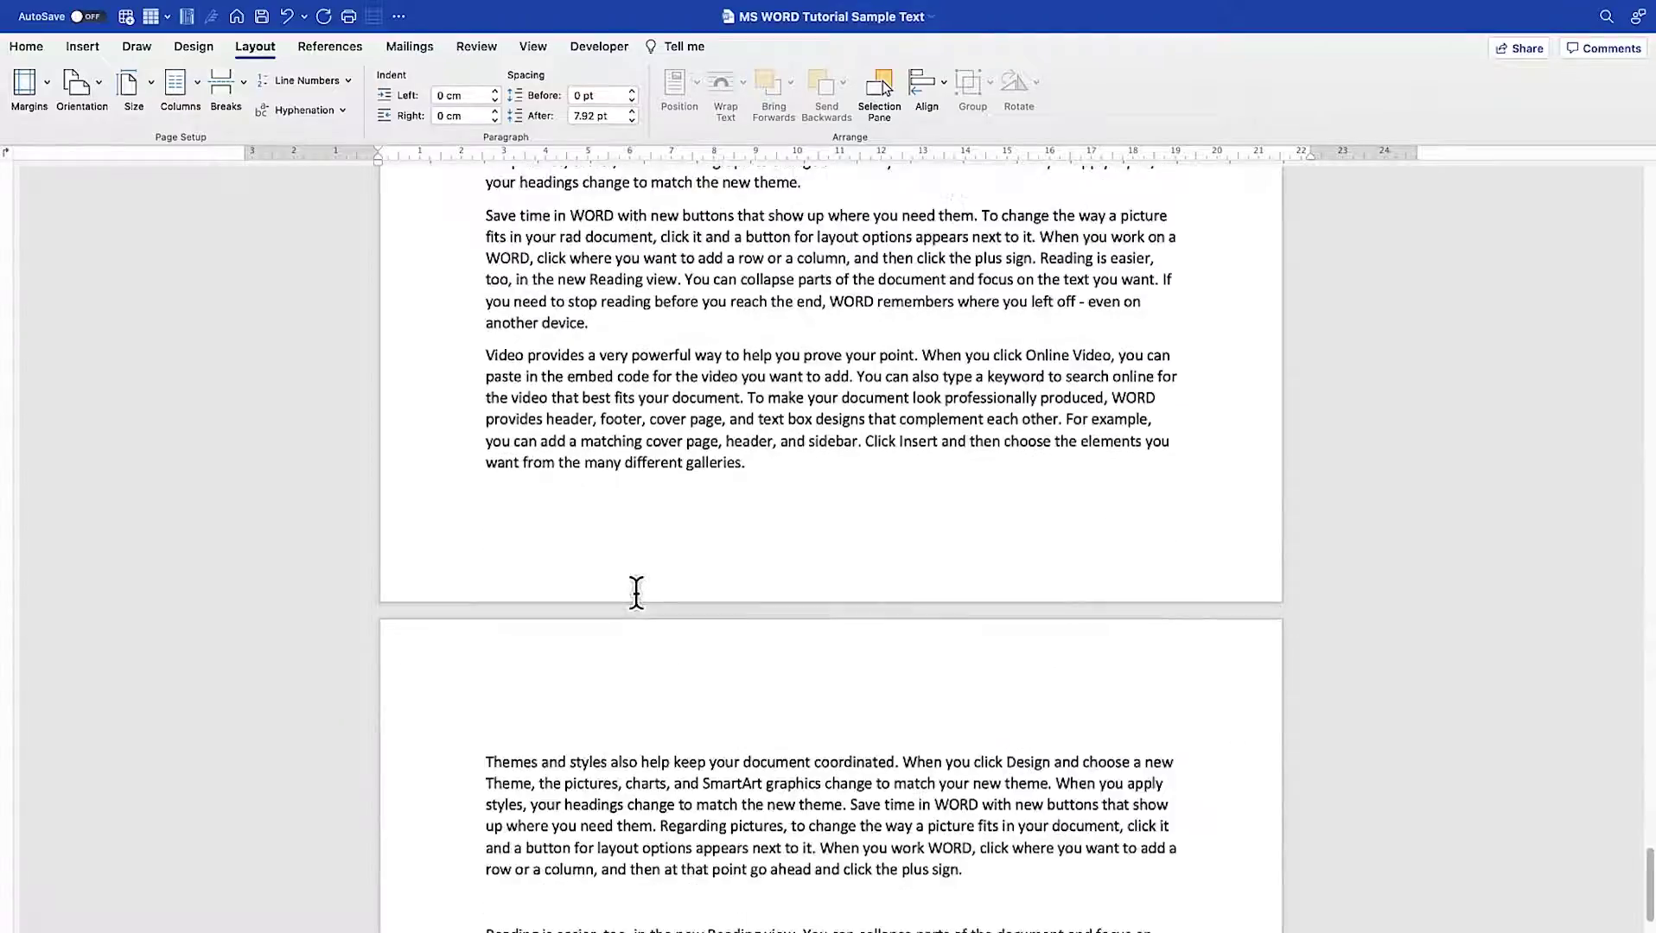
pyautogui.scroll(15, 637, 593)
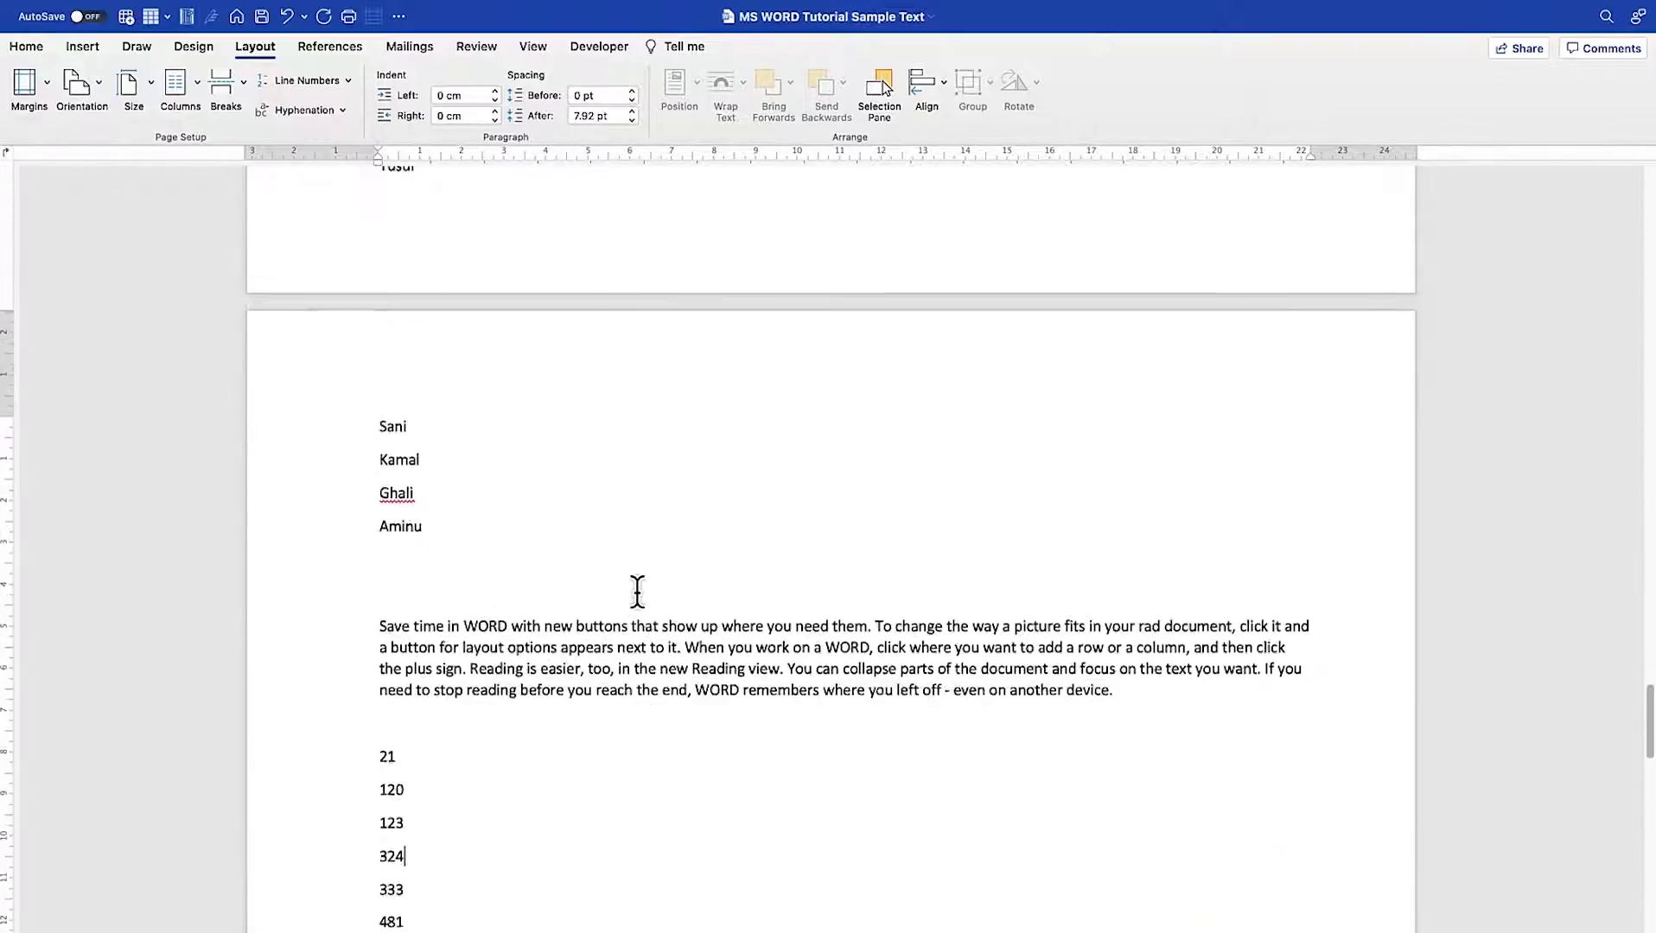
pyautogui.scroll(6, 637, 597)
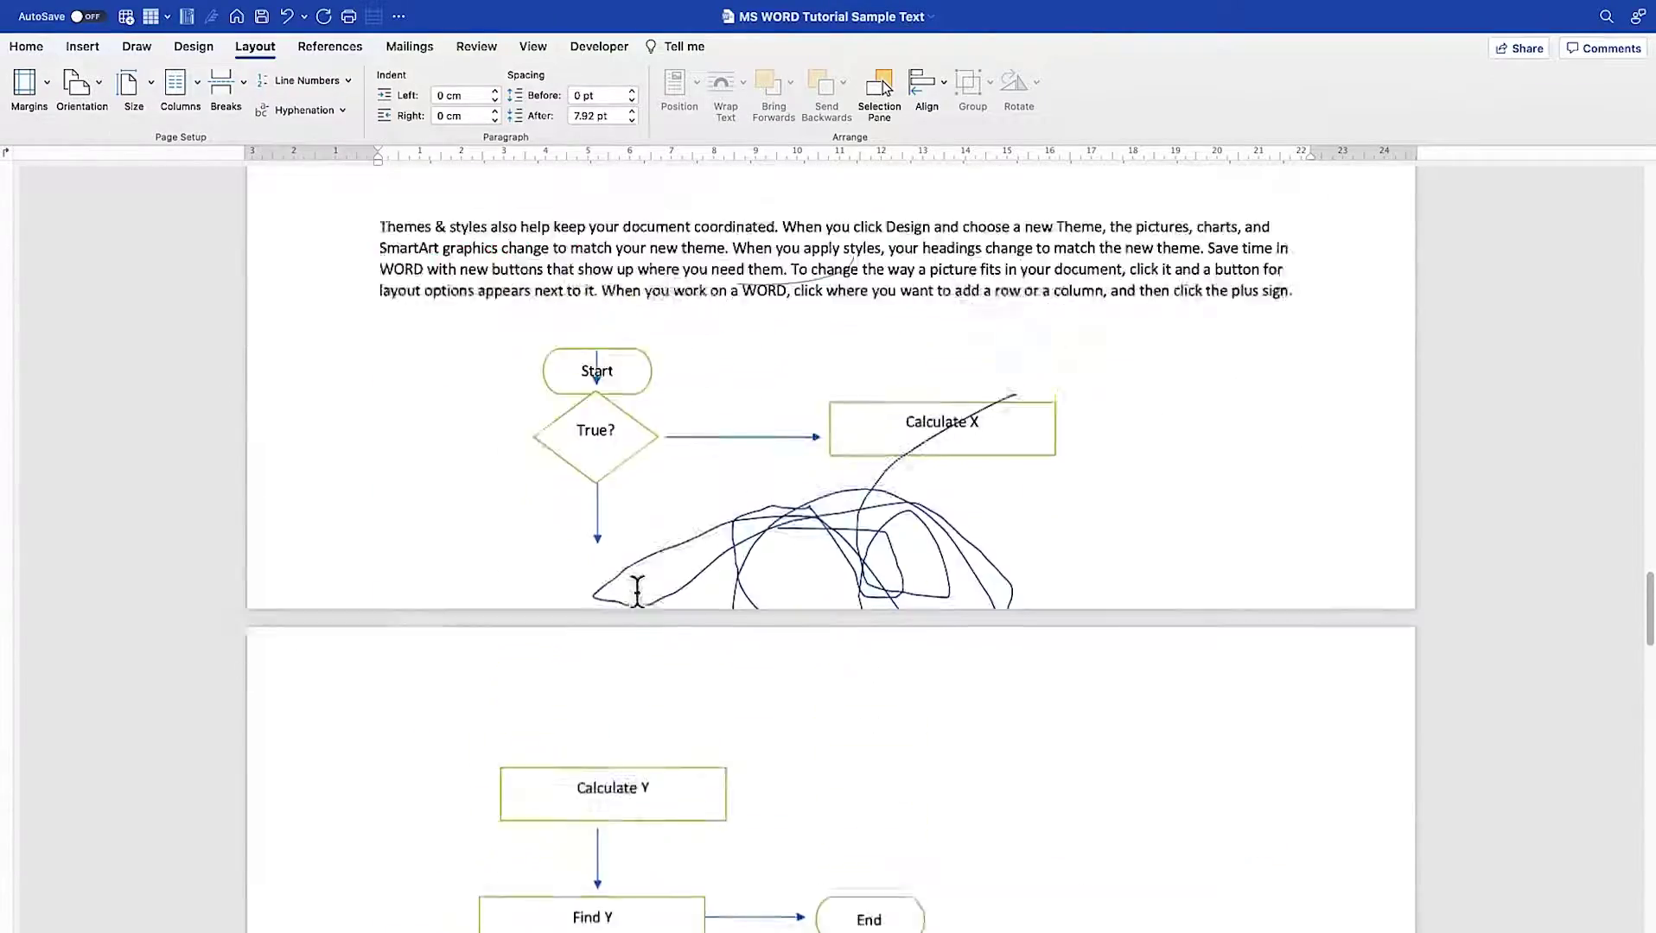
pyautogui.scroll(-9, 539, 643)
pyautogui.scroll(-15, 541, 642)
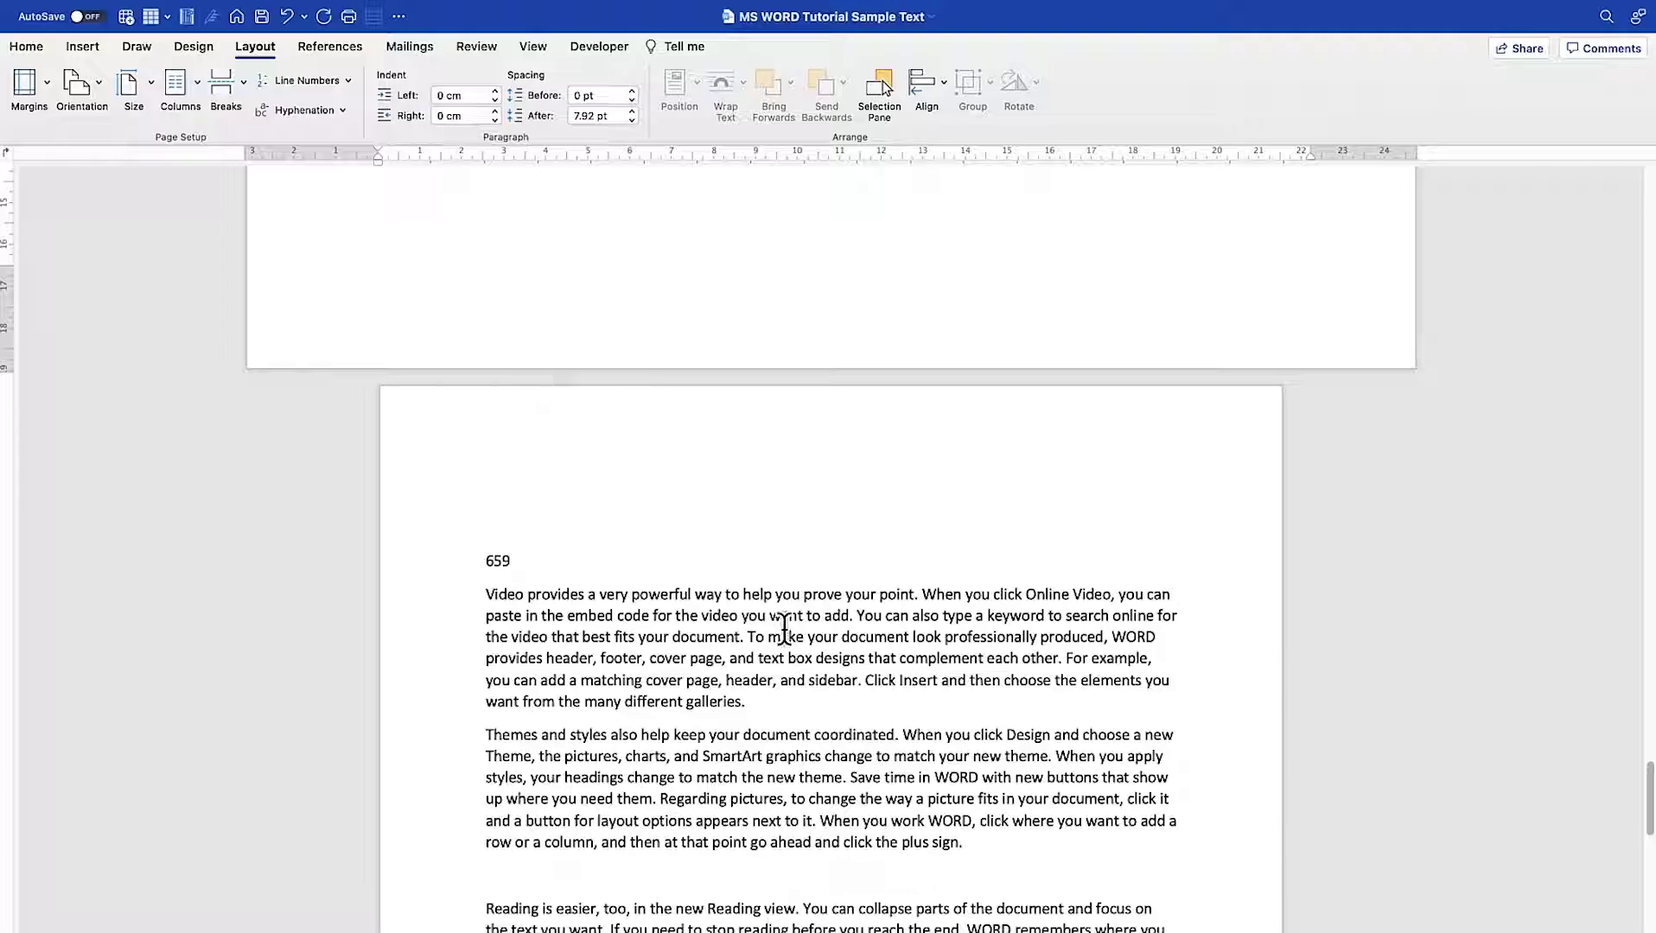
pyautogui.press('super+z')
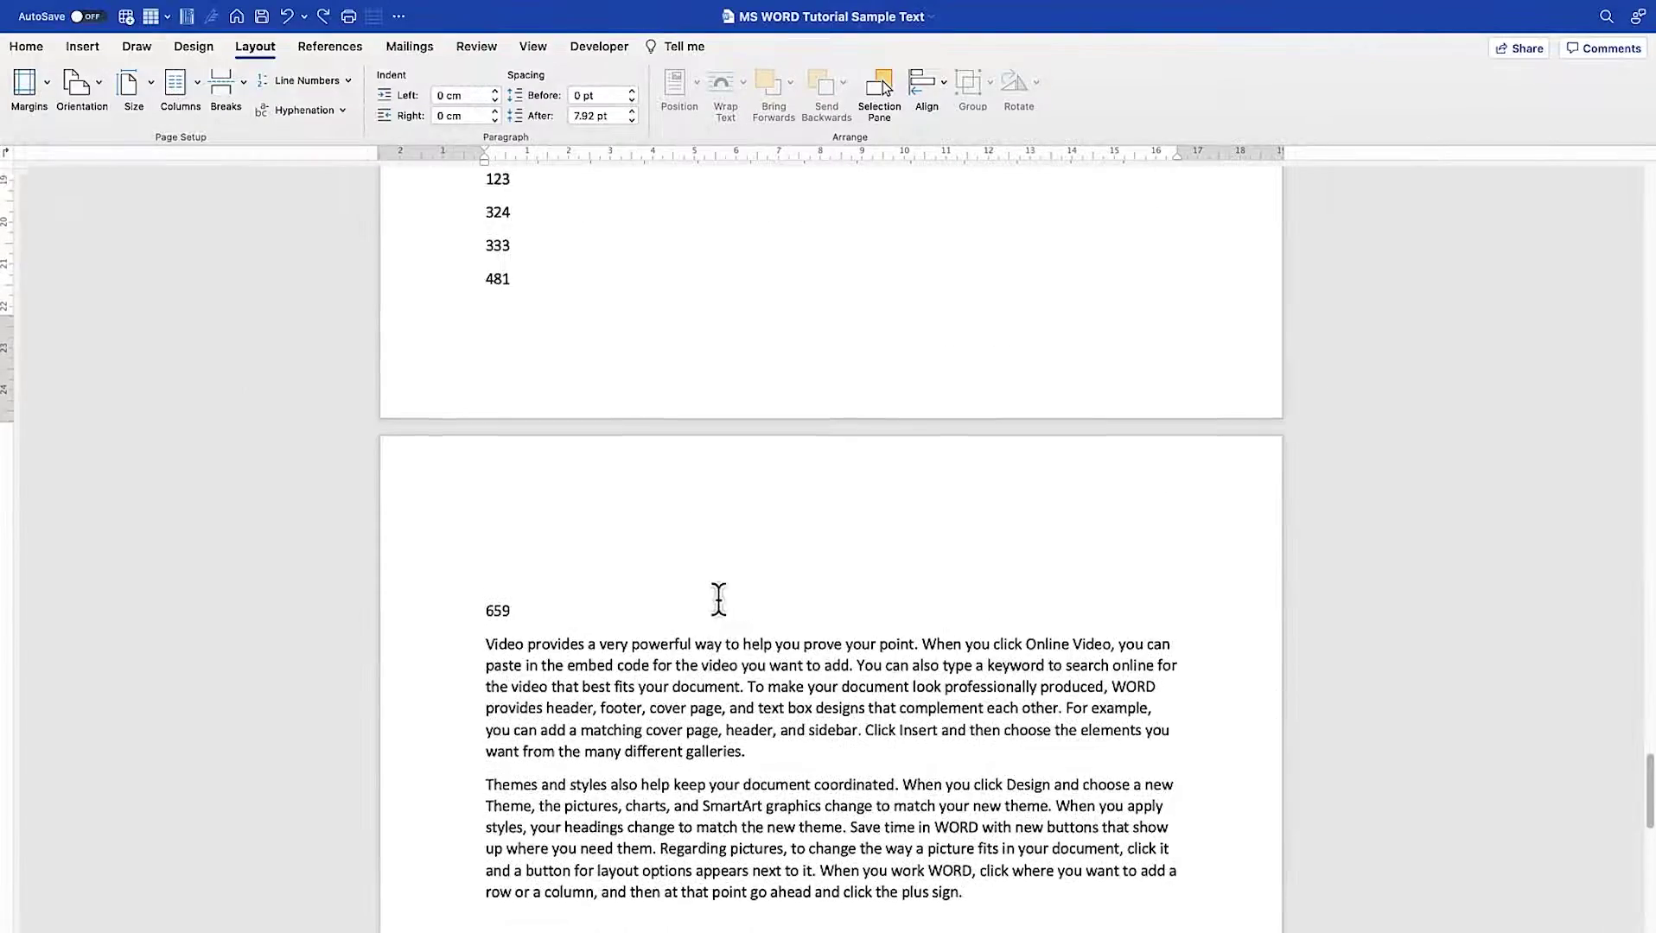
pyautogui.scroll(-10, 718, 598)
pyautogui.scroll(7, 540, 469)
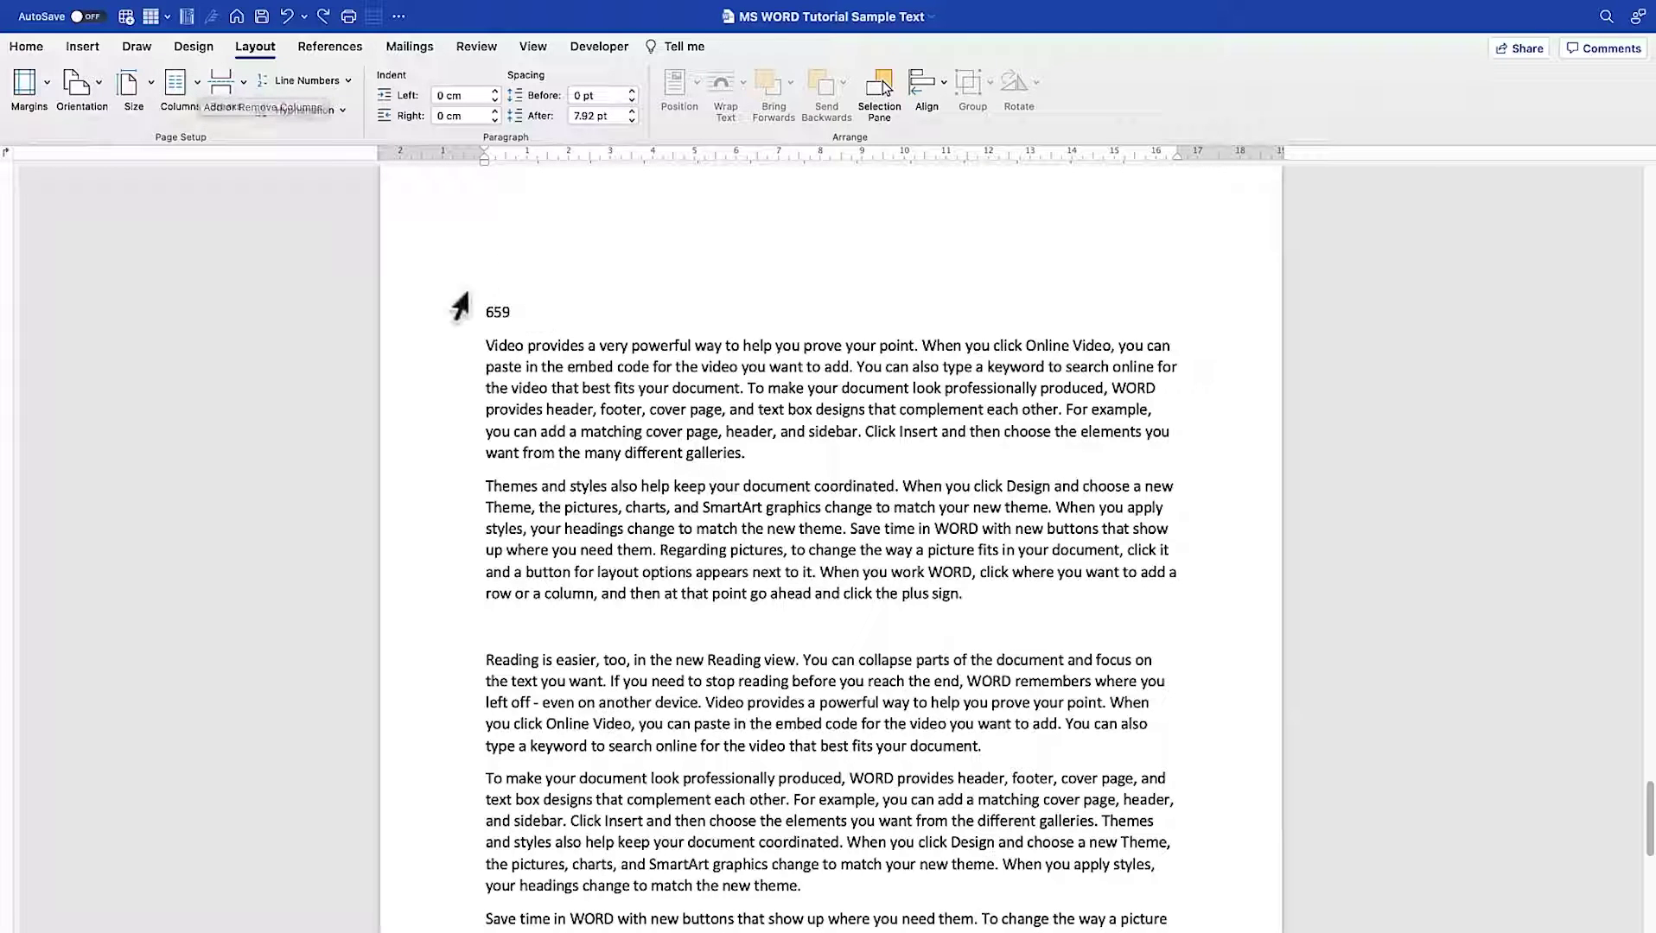
# Select the paragraphs from 'Video provides…' to '…many different galleries.' and show the Columns options
pyautogui.moveTo(486, 345); pyautogui.dragTo(1060, 875)
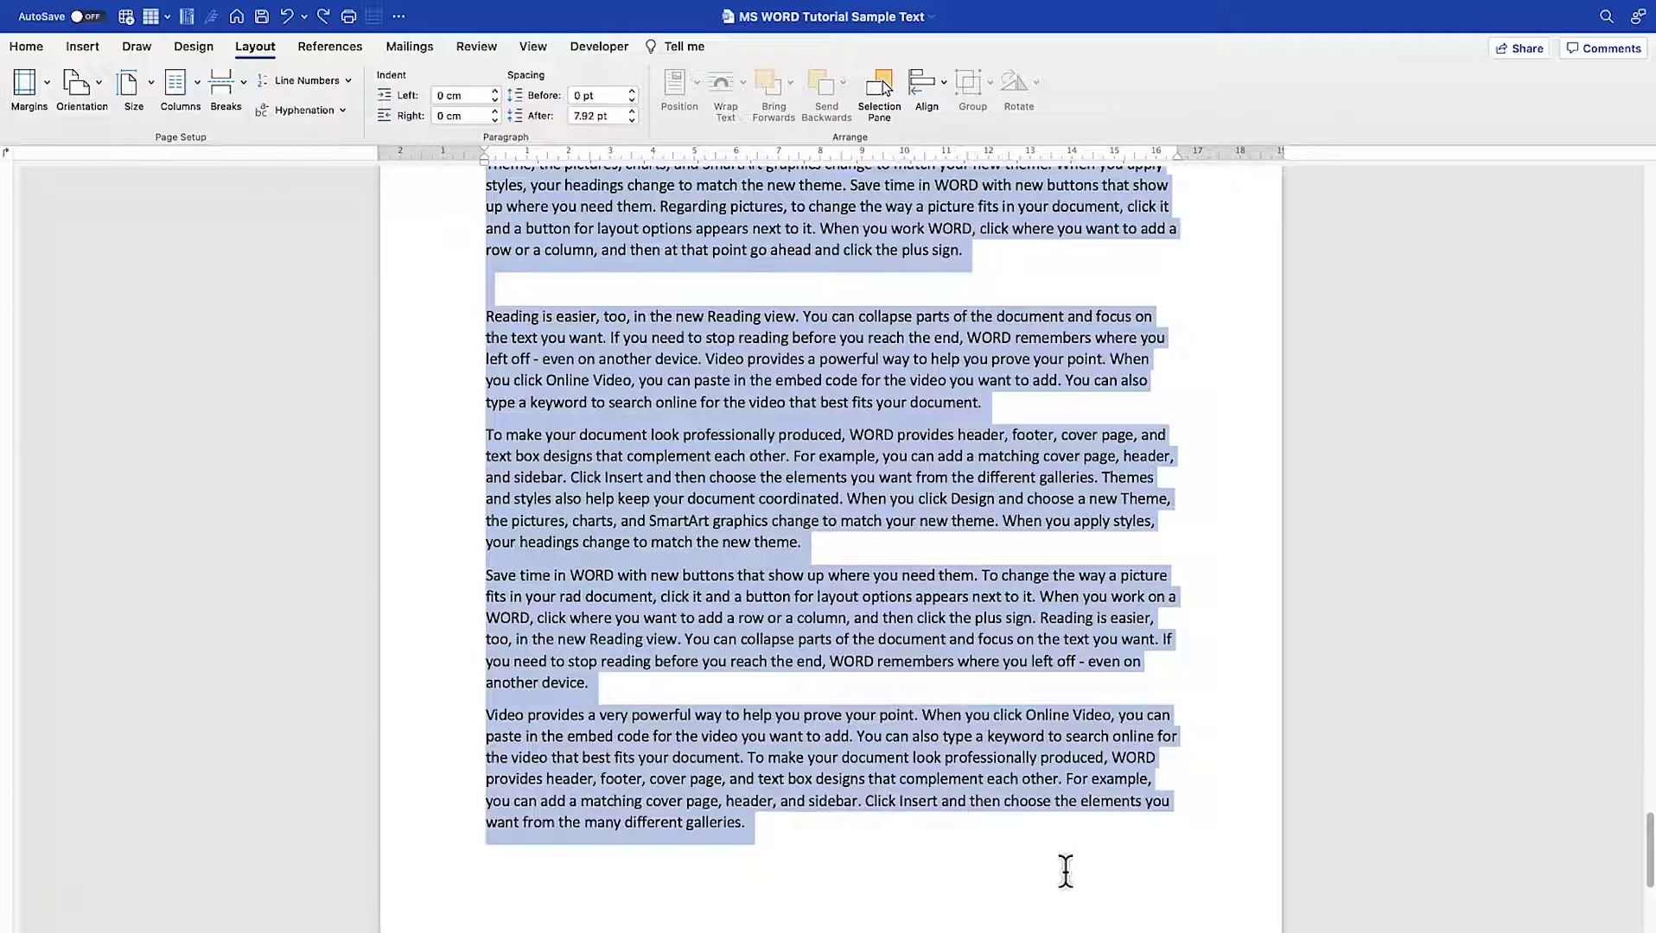
pyautogui.click(198, 80)
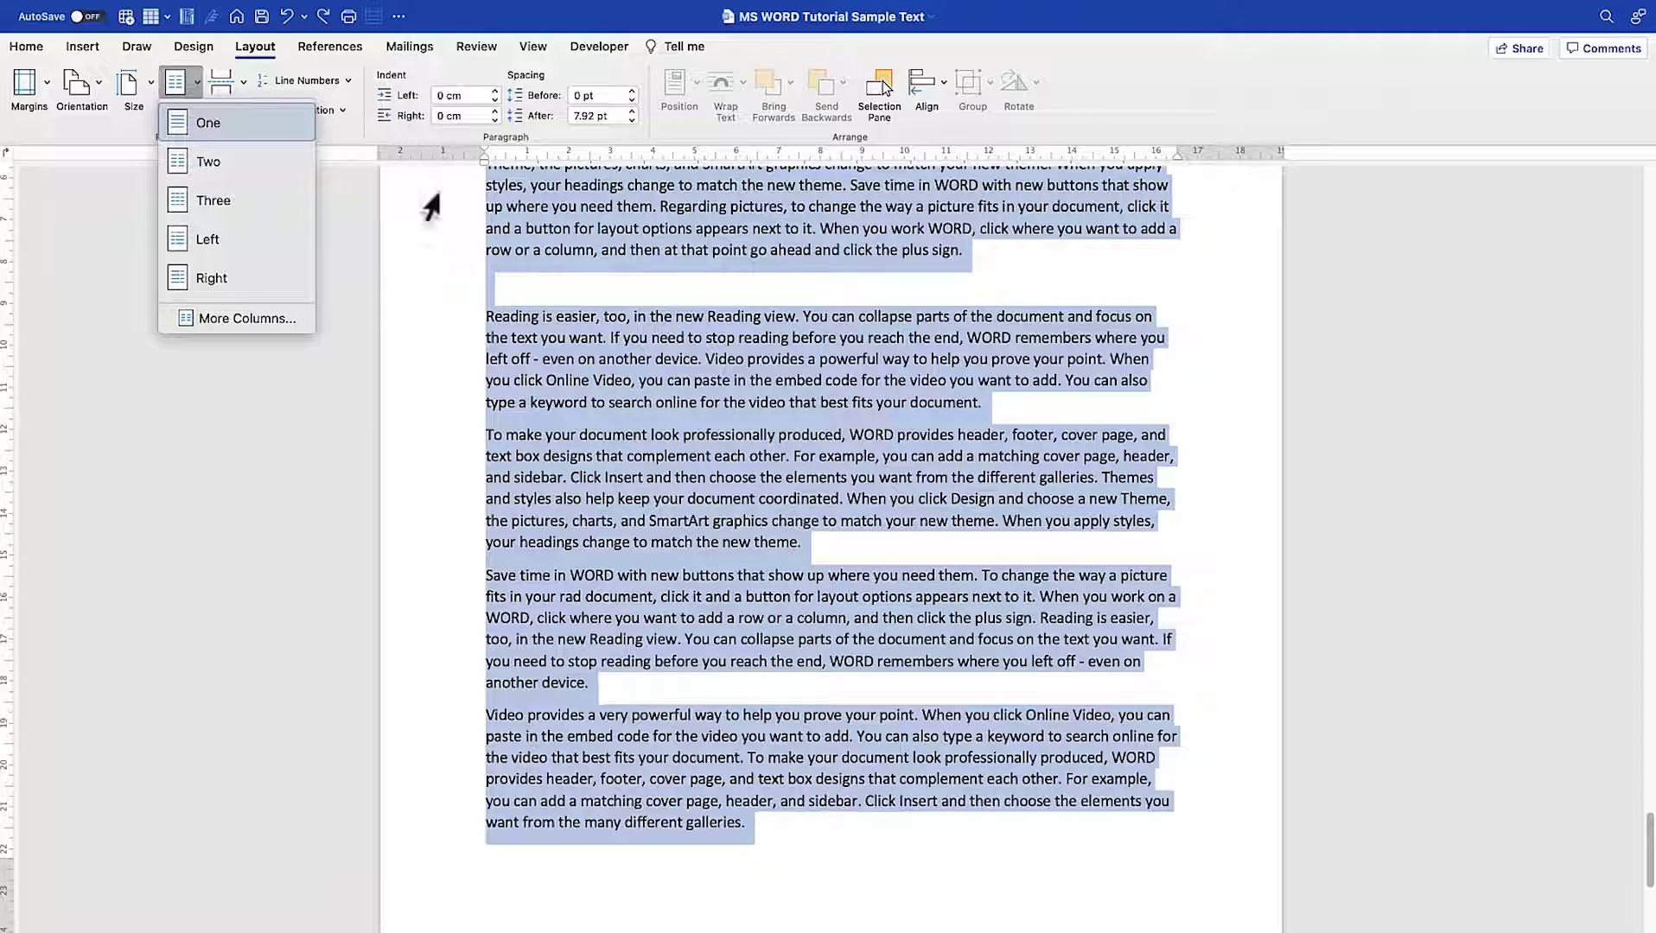
# Reflow the selected text under 659 into two columns, then into three columns
pyautogui.click(211, 169)
pyautogui.scroll(5, 898, 414)
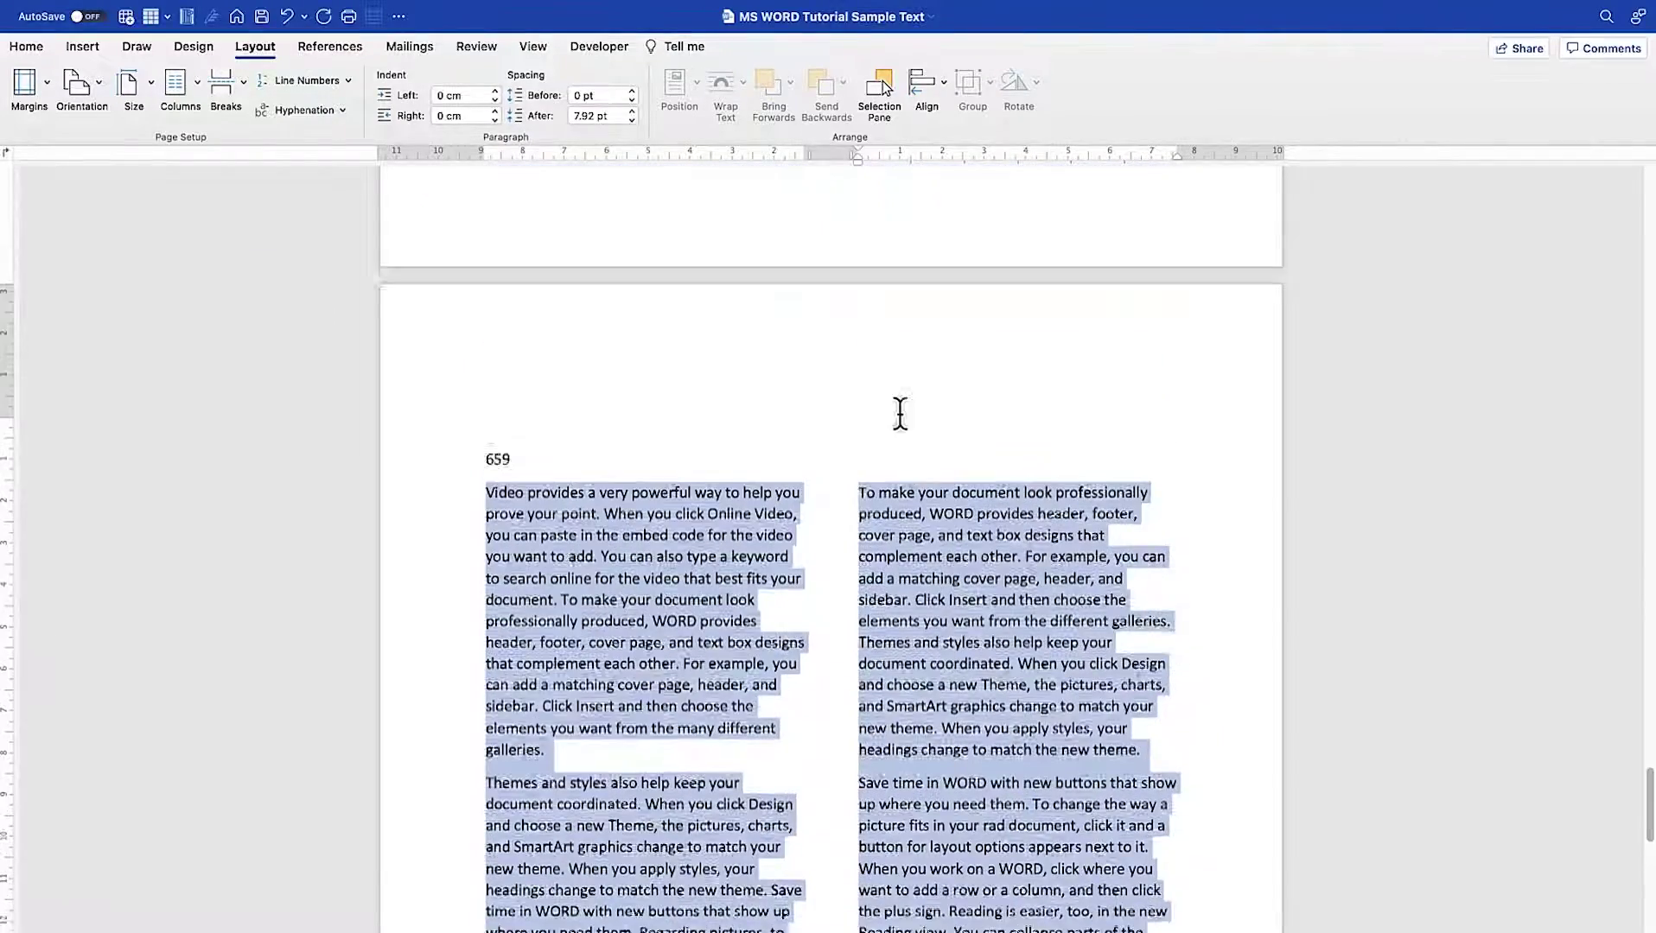
pyautogui.scroll(-4, 817, 505)
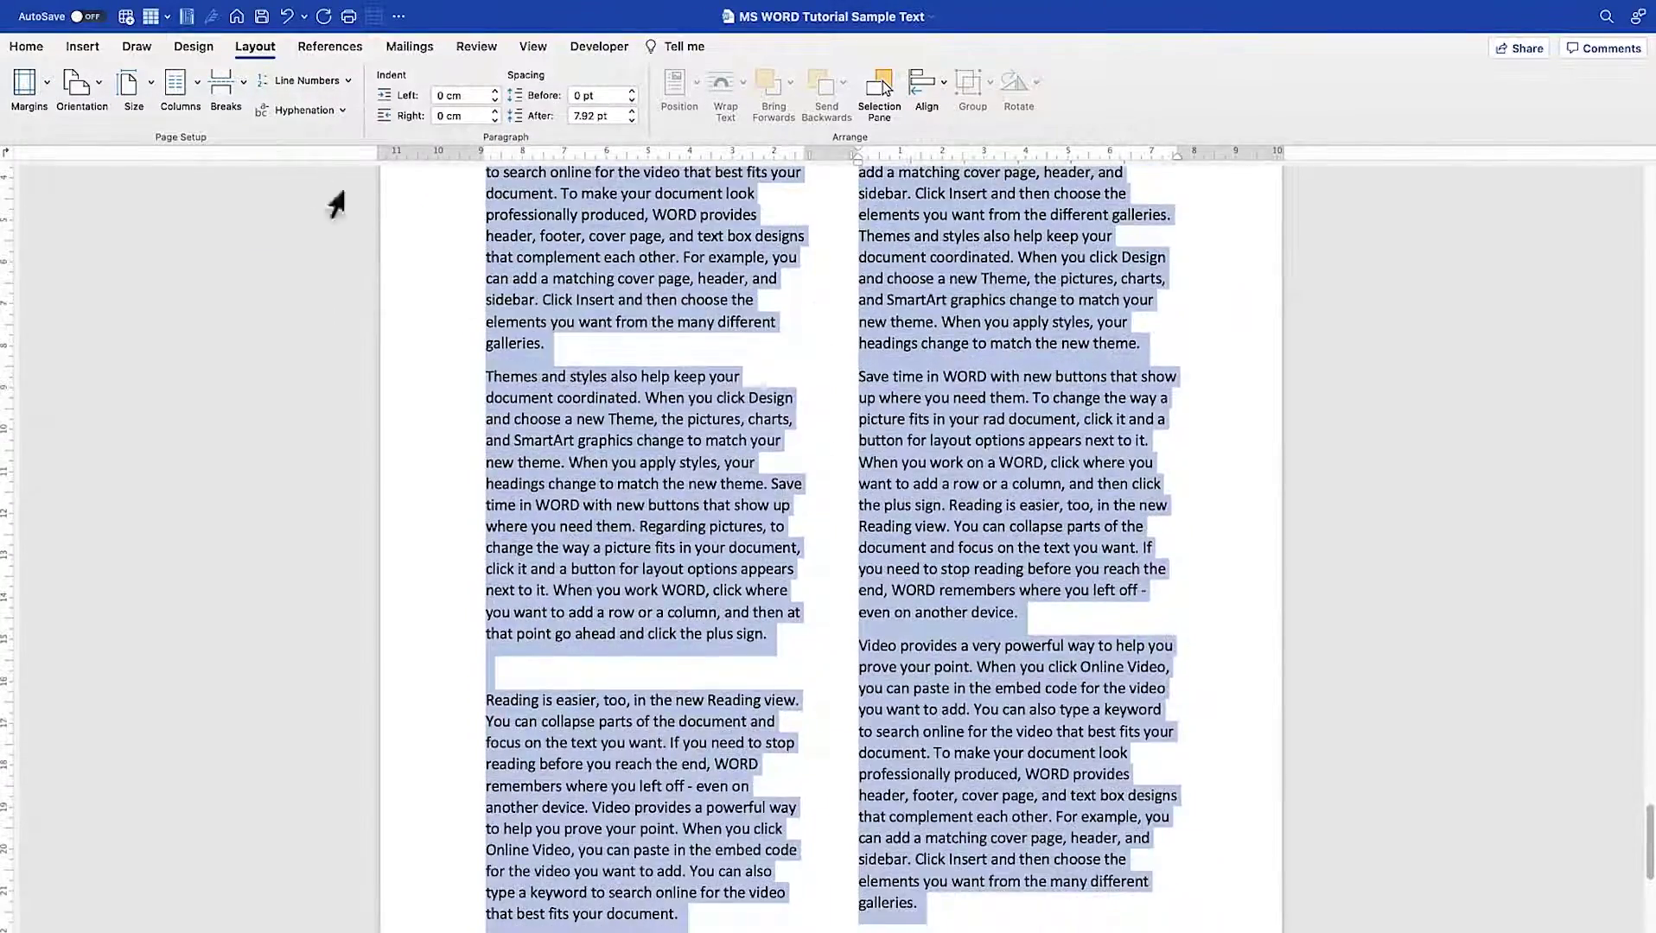
pyautogui.click(199, 84)
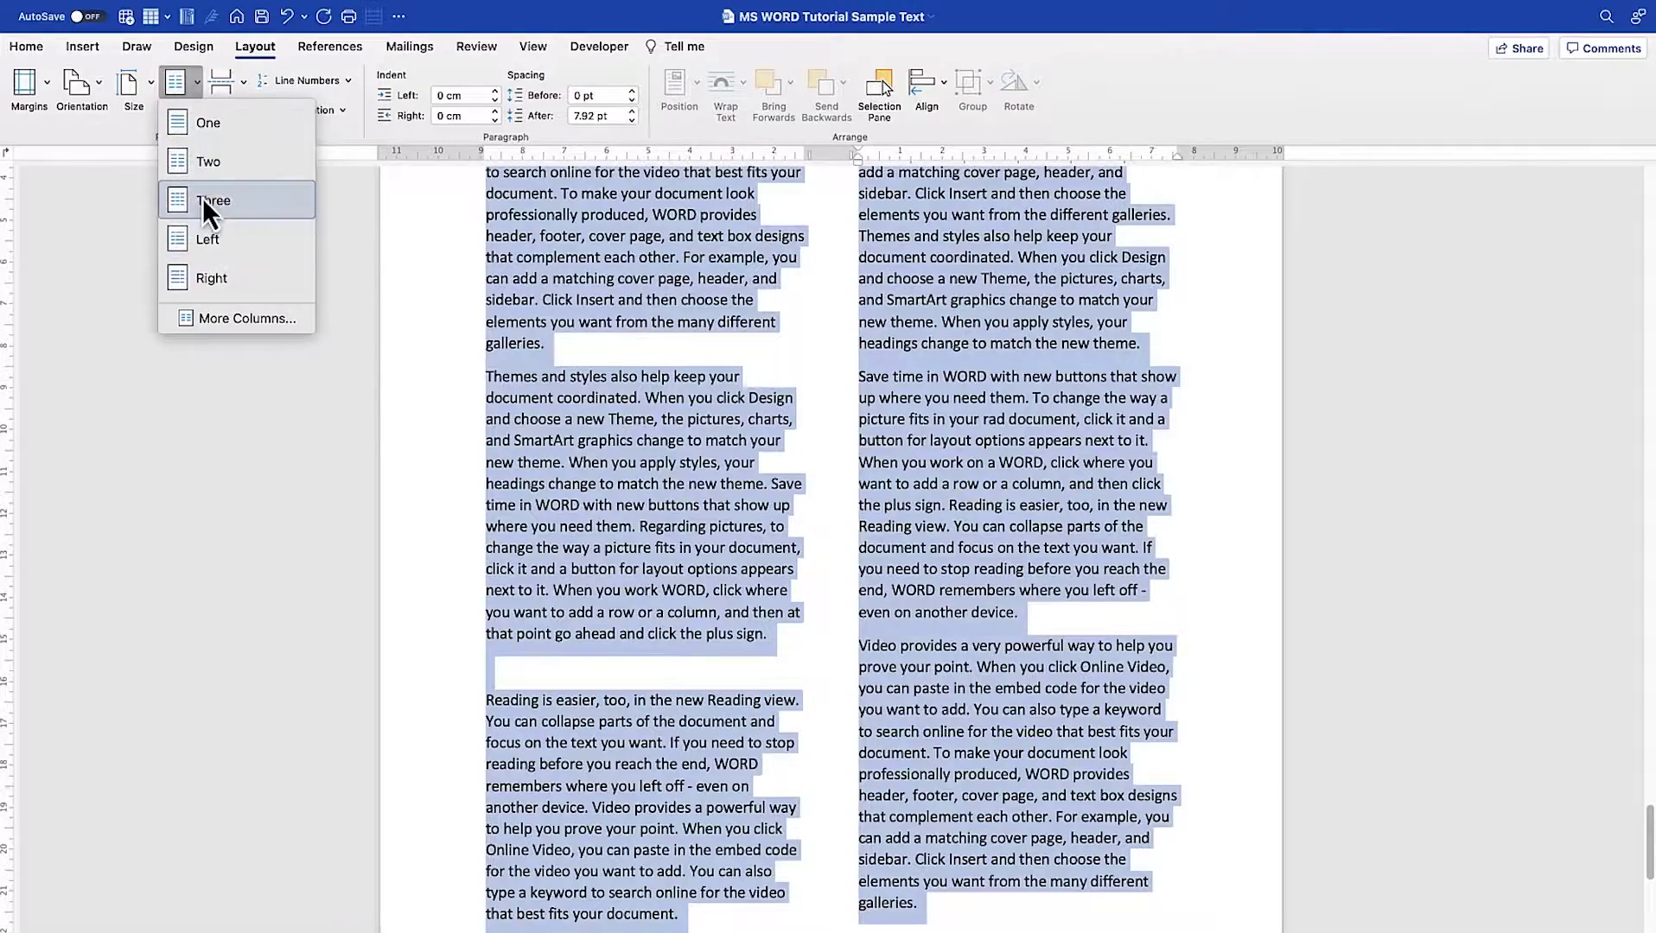
pyautogui.click(202, 200)
pyautogui.scroll(4, 857, 397)
pyautogui.scroll(-6, 859, 393)
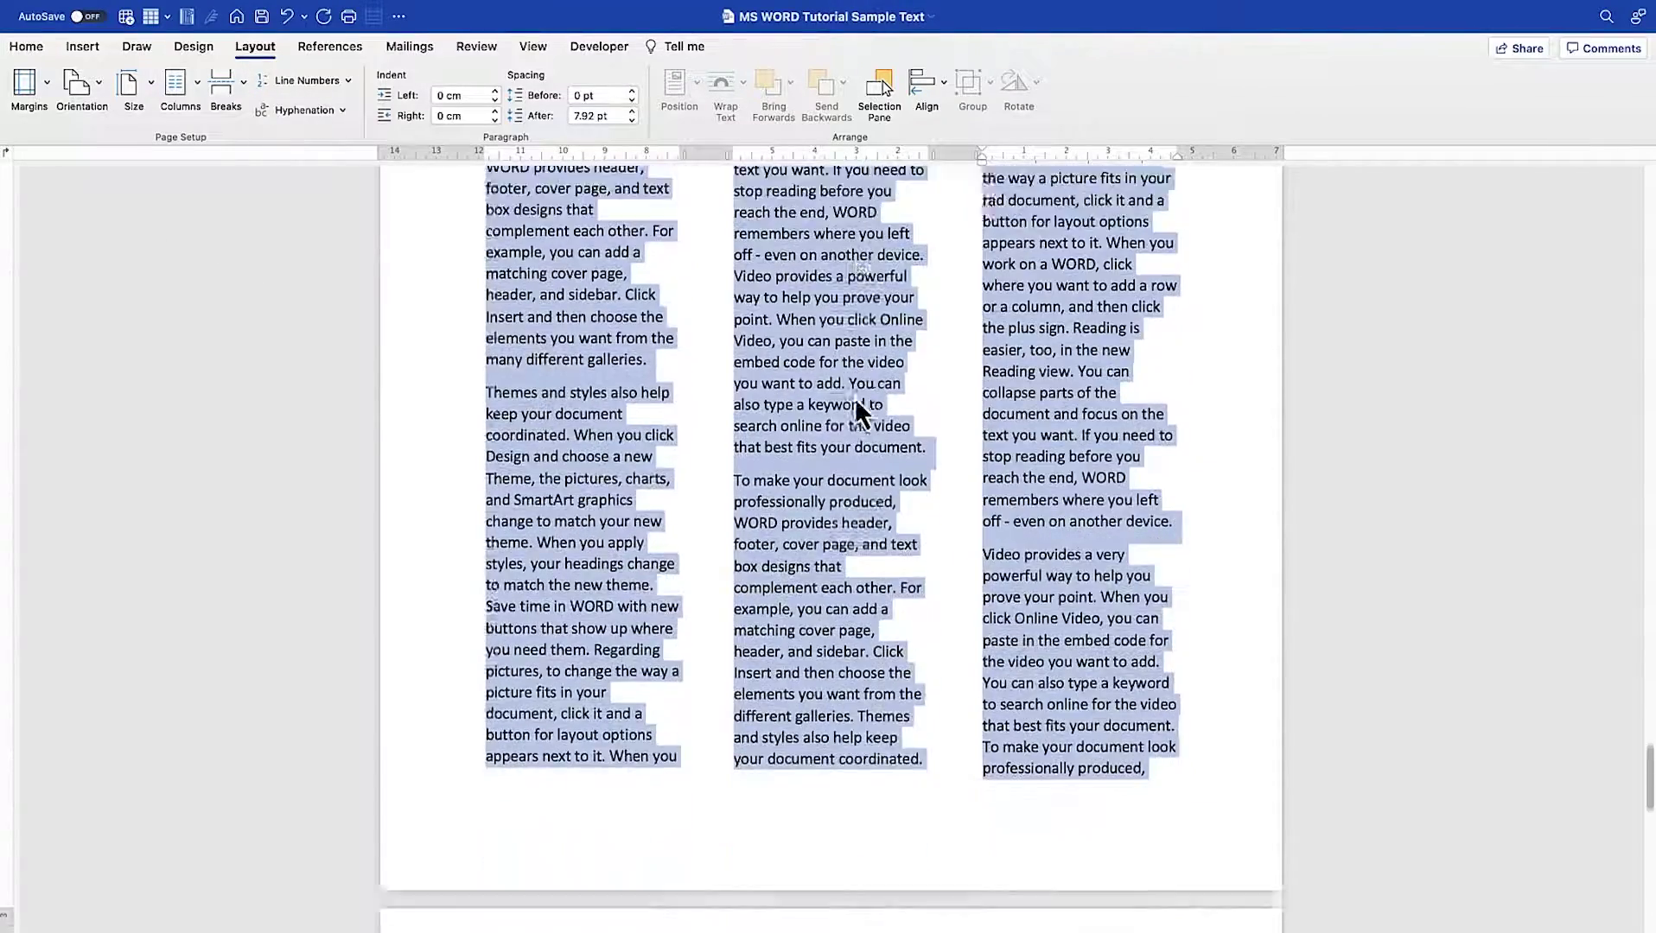
pyautogui.scroll(4, 855, 397)
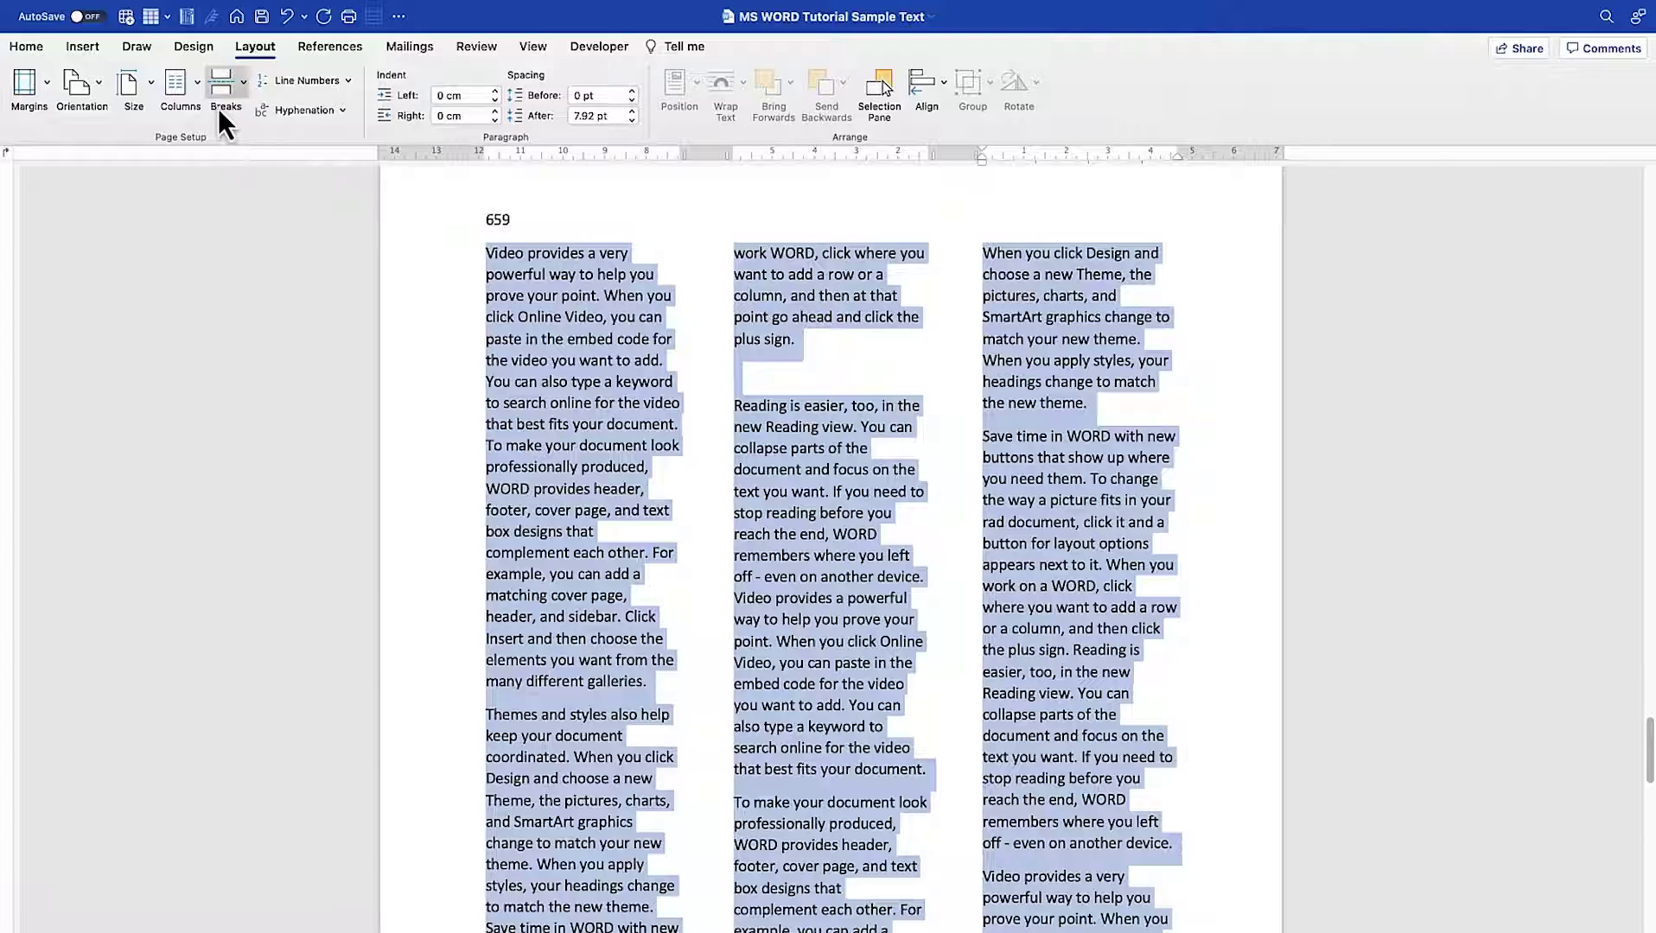
pyautogui.click(199, 86)
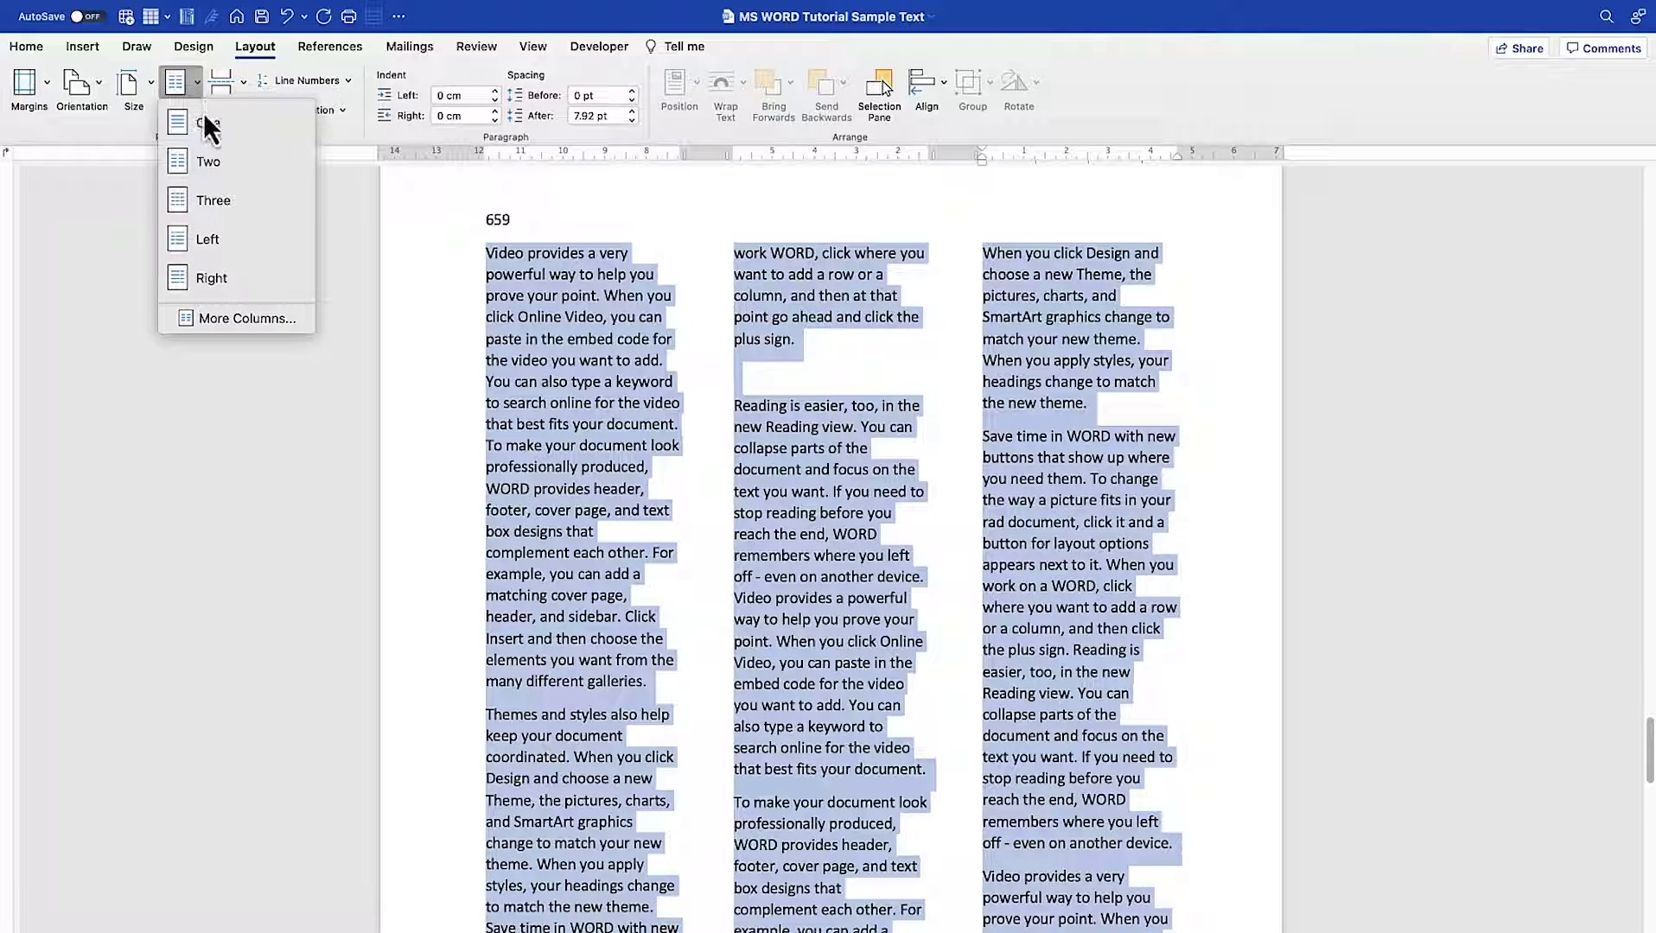
# In More Columns, preview the One, Two, Three, Left and Right presets and enter 4
pyautogui.click(248, 318)
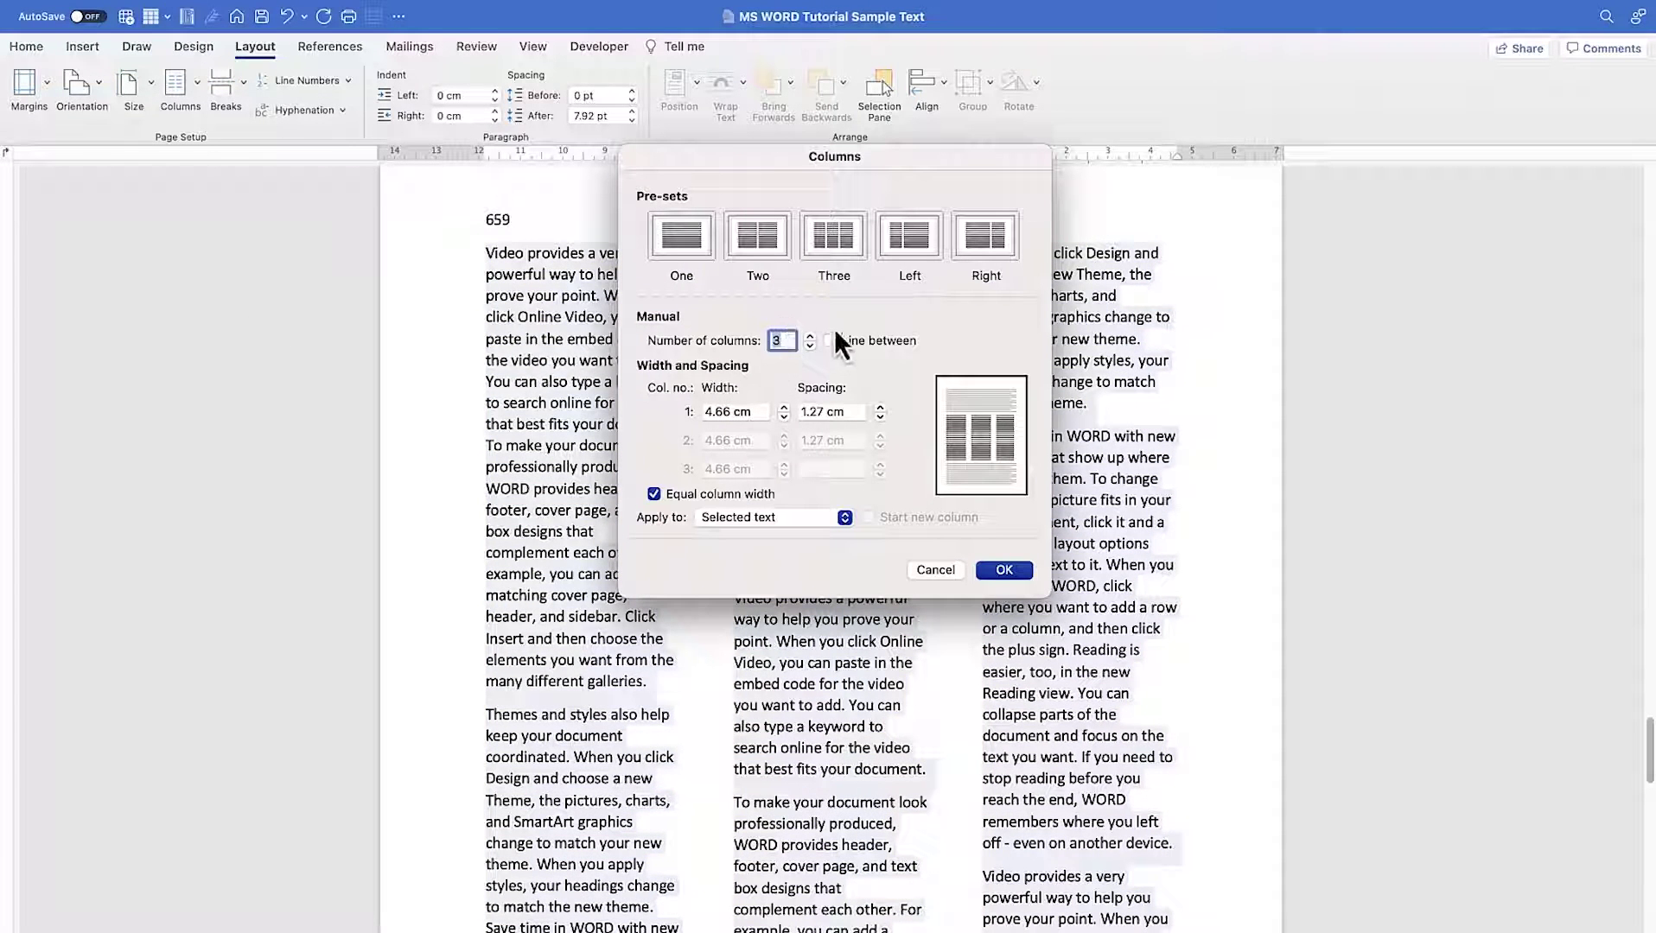
pyautogui.click(660, 227)
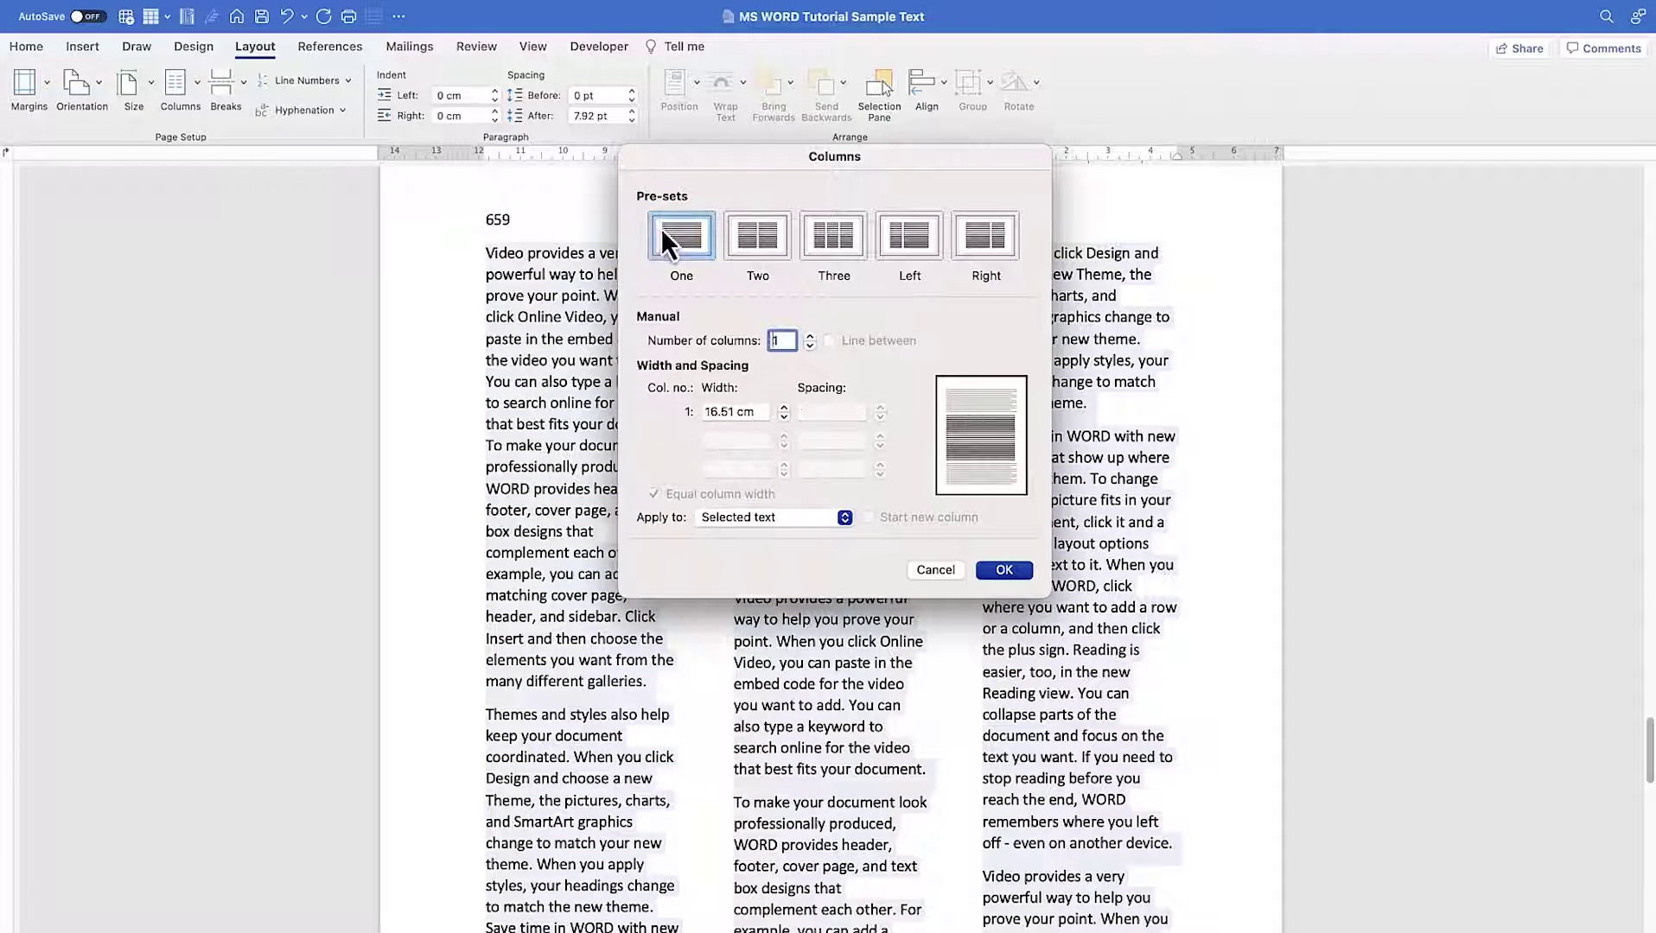
pyautogui.click(750, 253)
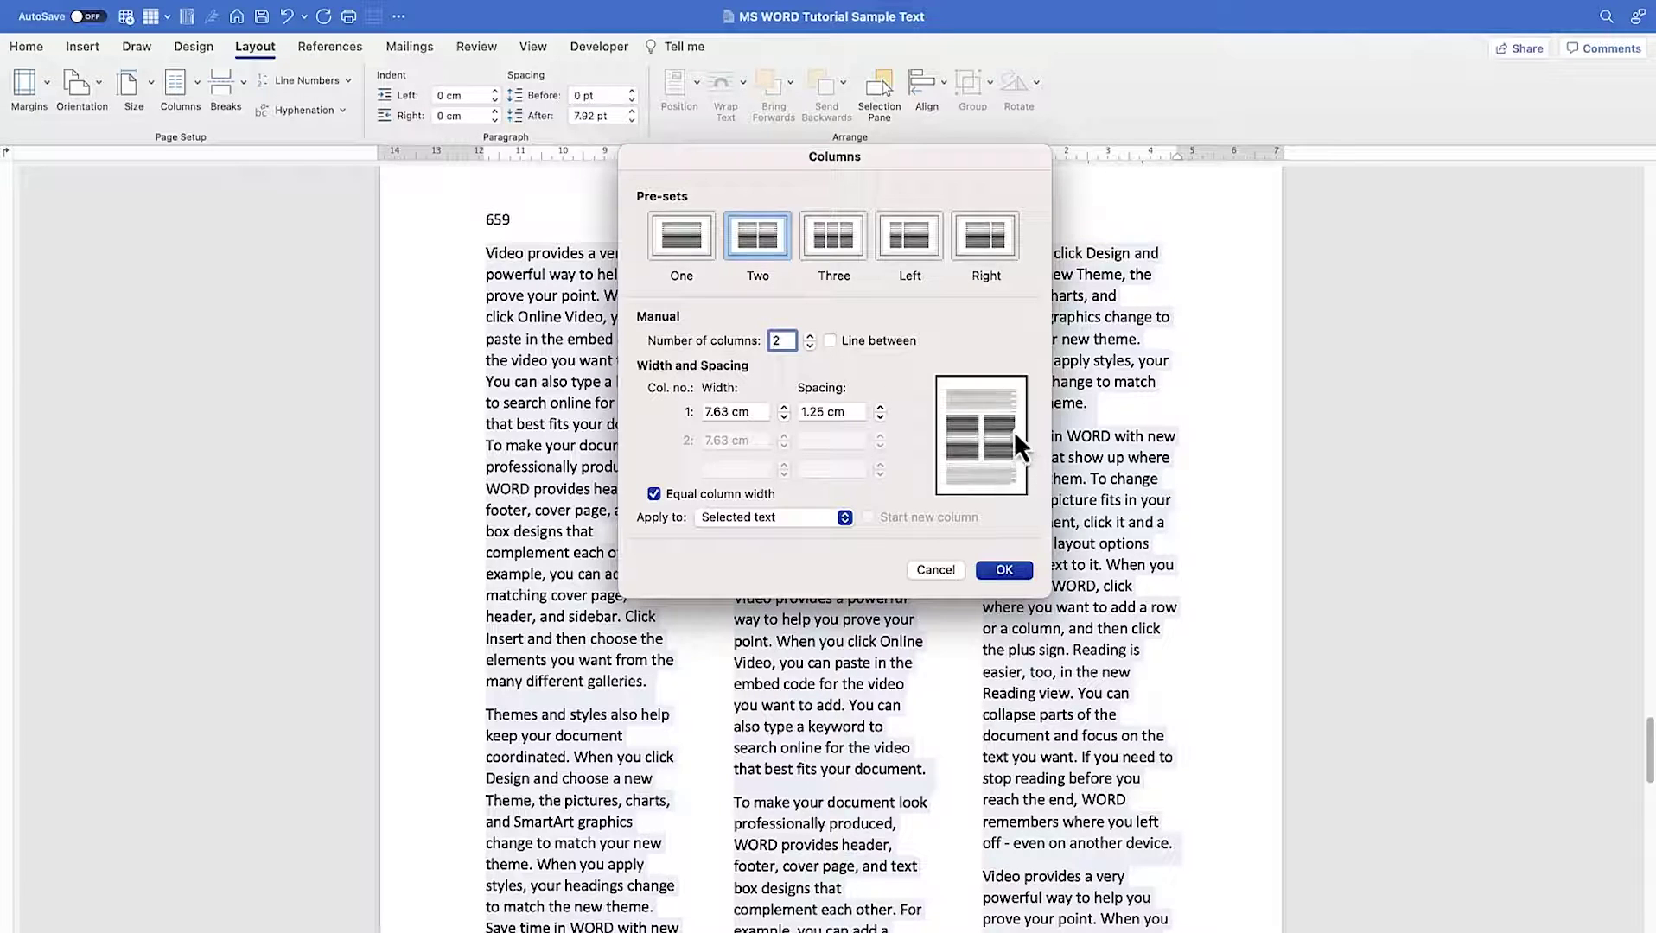
pyautogui.click(824, 250)
pyautogui.click(911, 253)
pyautogui.click(969, 245)
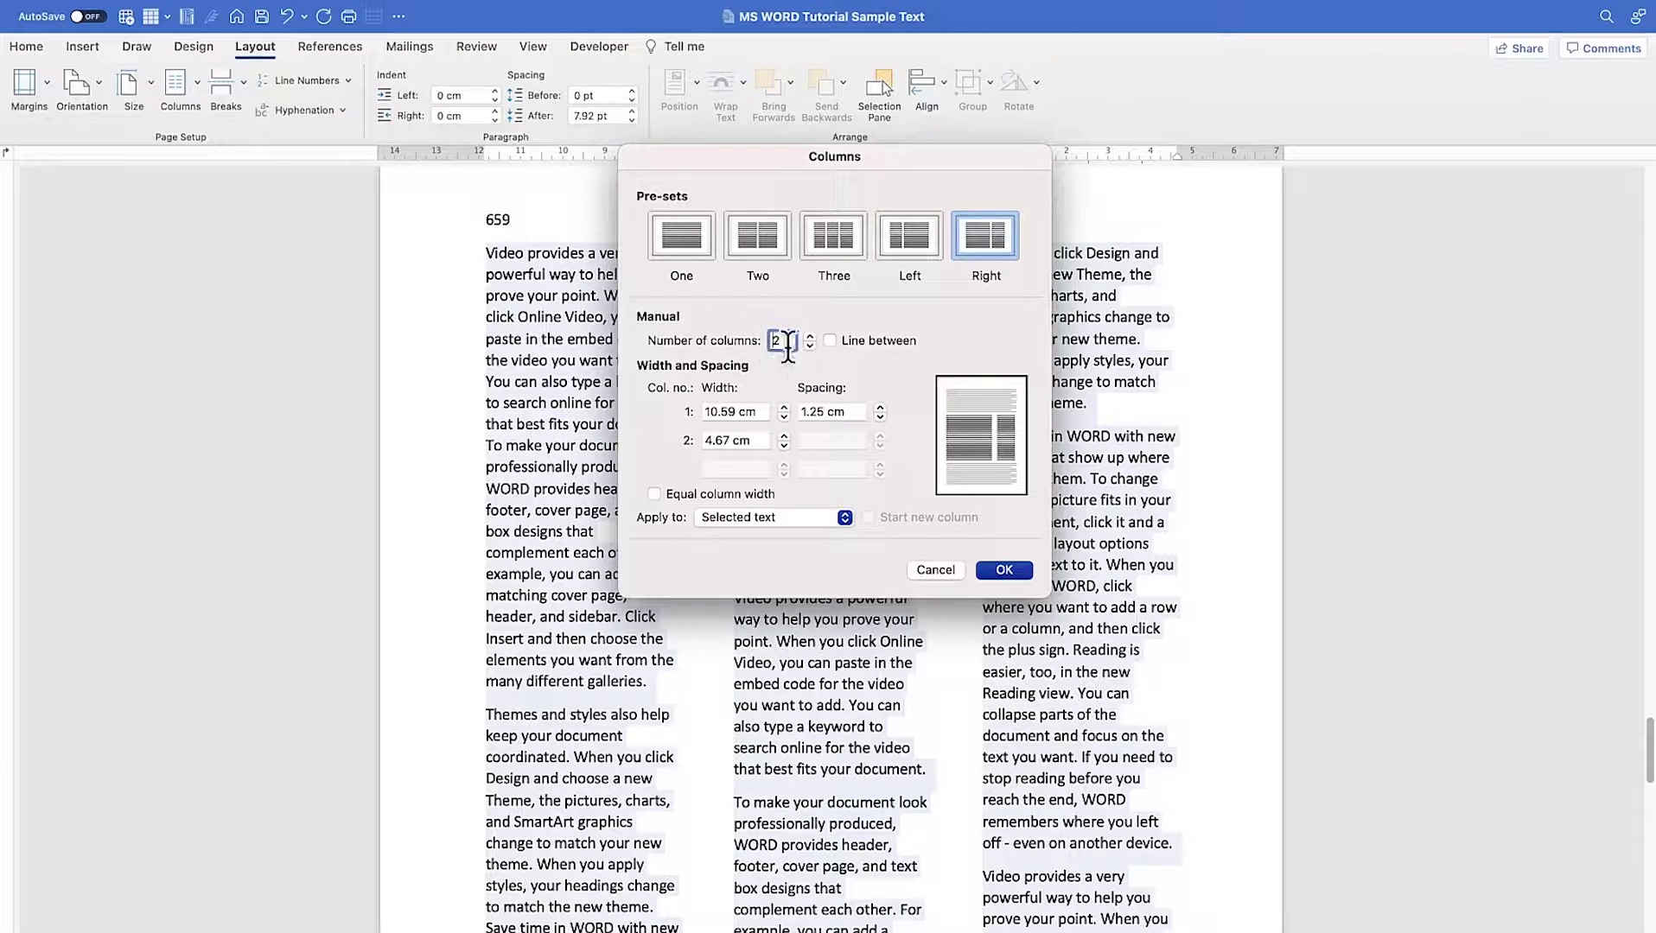
pyautogui.click(672, 250)
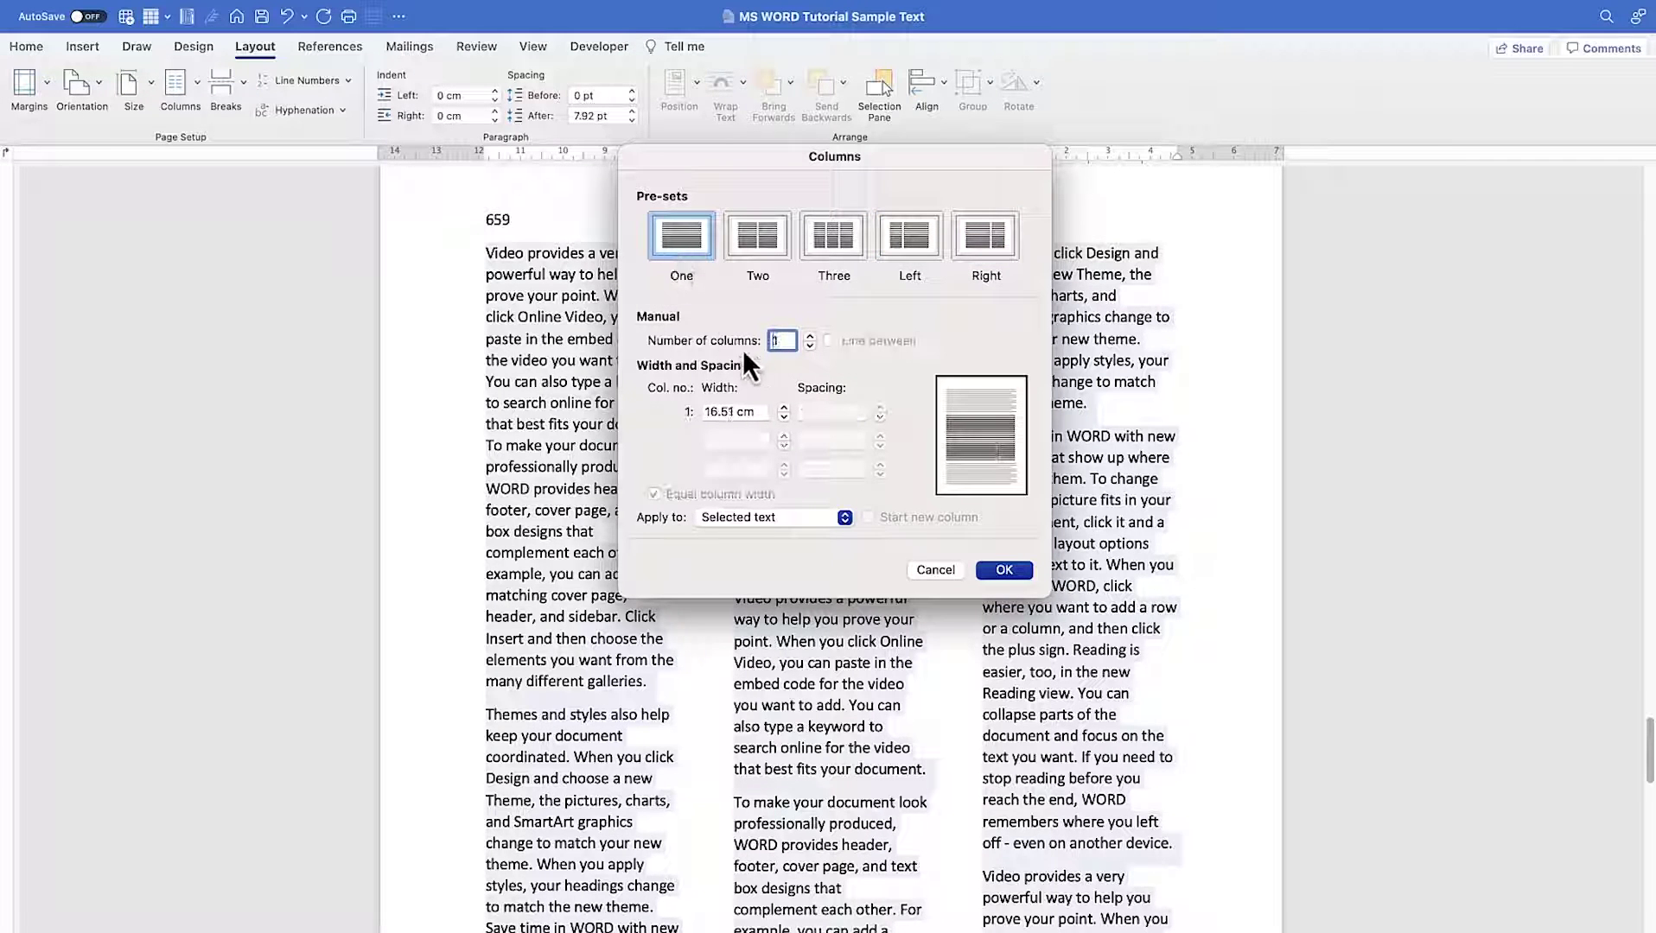
pyautogui.write('4')
# Apply three equal 4.67 cm columns with 1.25 cm spacing to the selected text
pyautogui.click(681, 231)
pyautogui.click(736, 239)
pyautogui.click(845, 239)
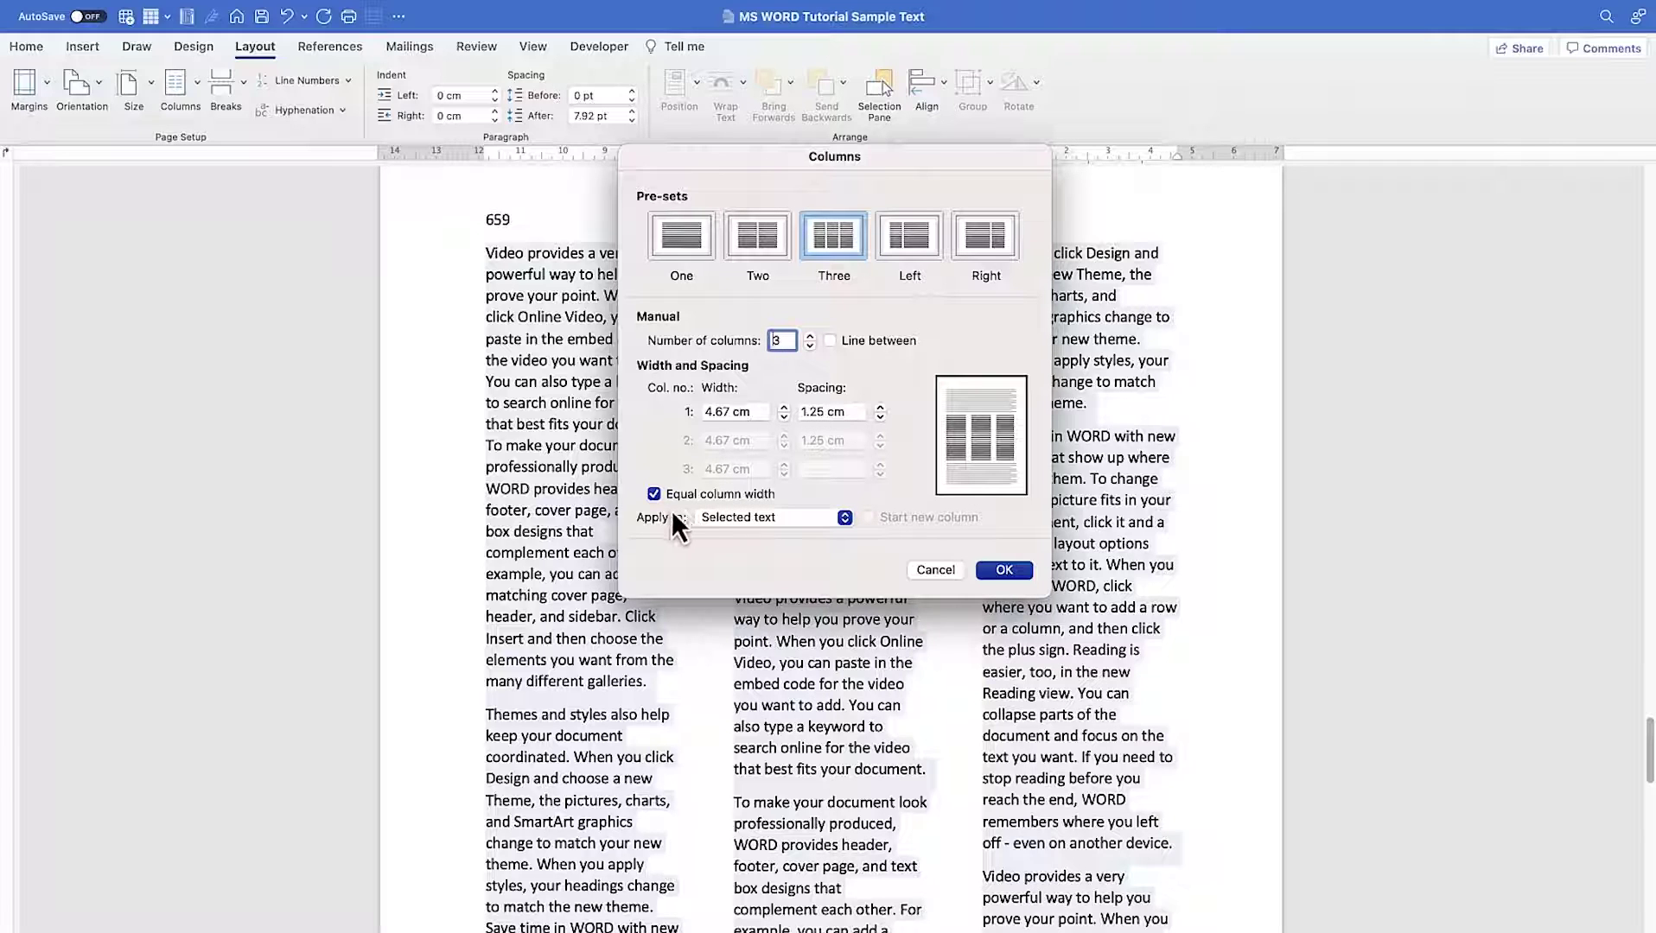
pyautogui.click(820, 517)
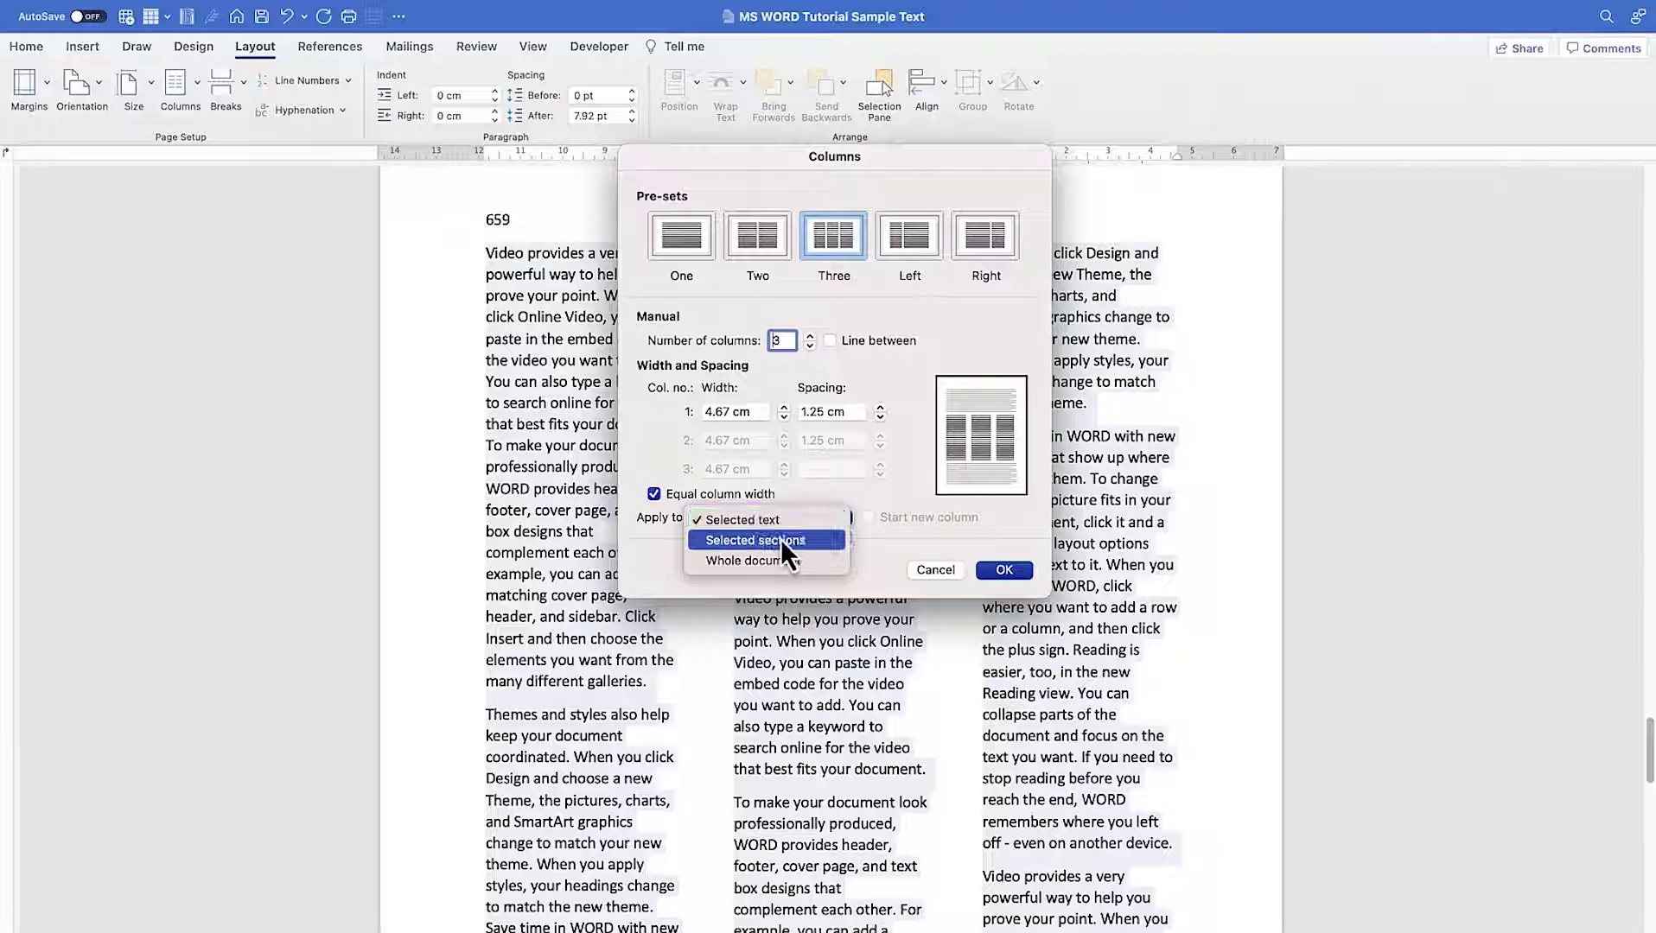
pyautogui.click(886, 511)
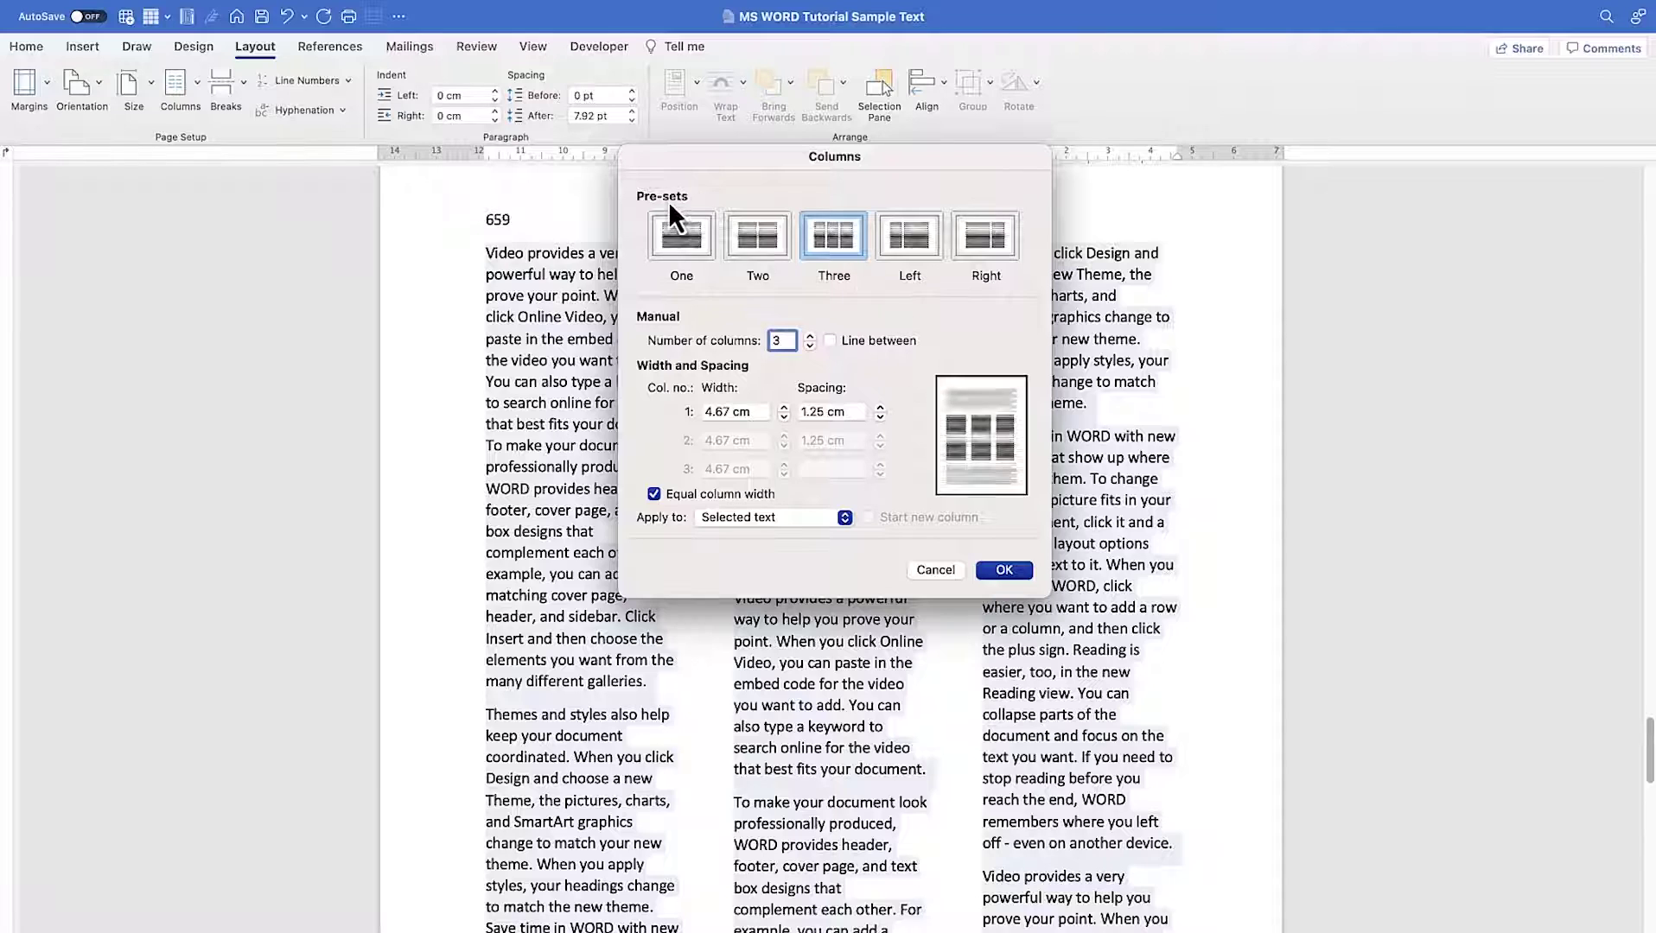
pyautogui.click(939, 577)
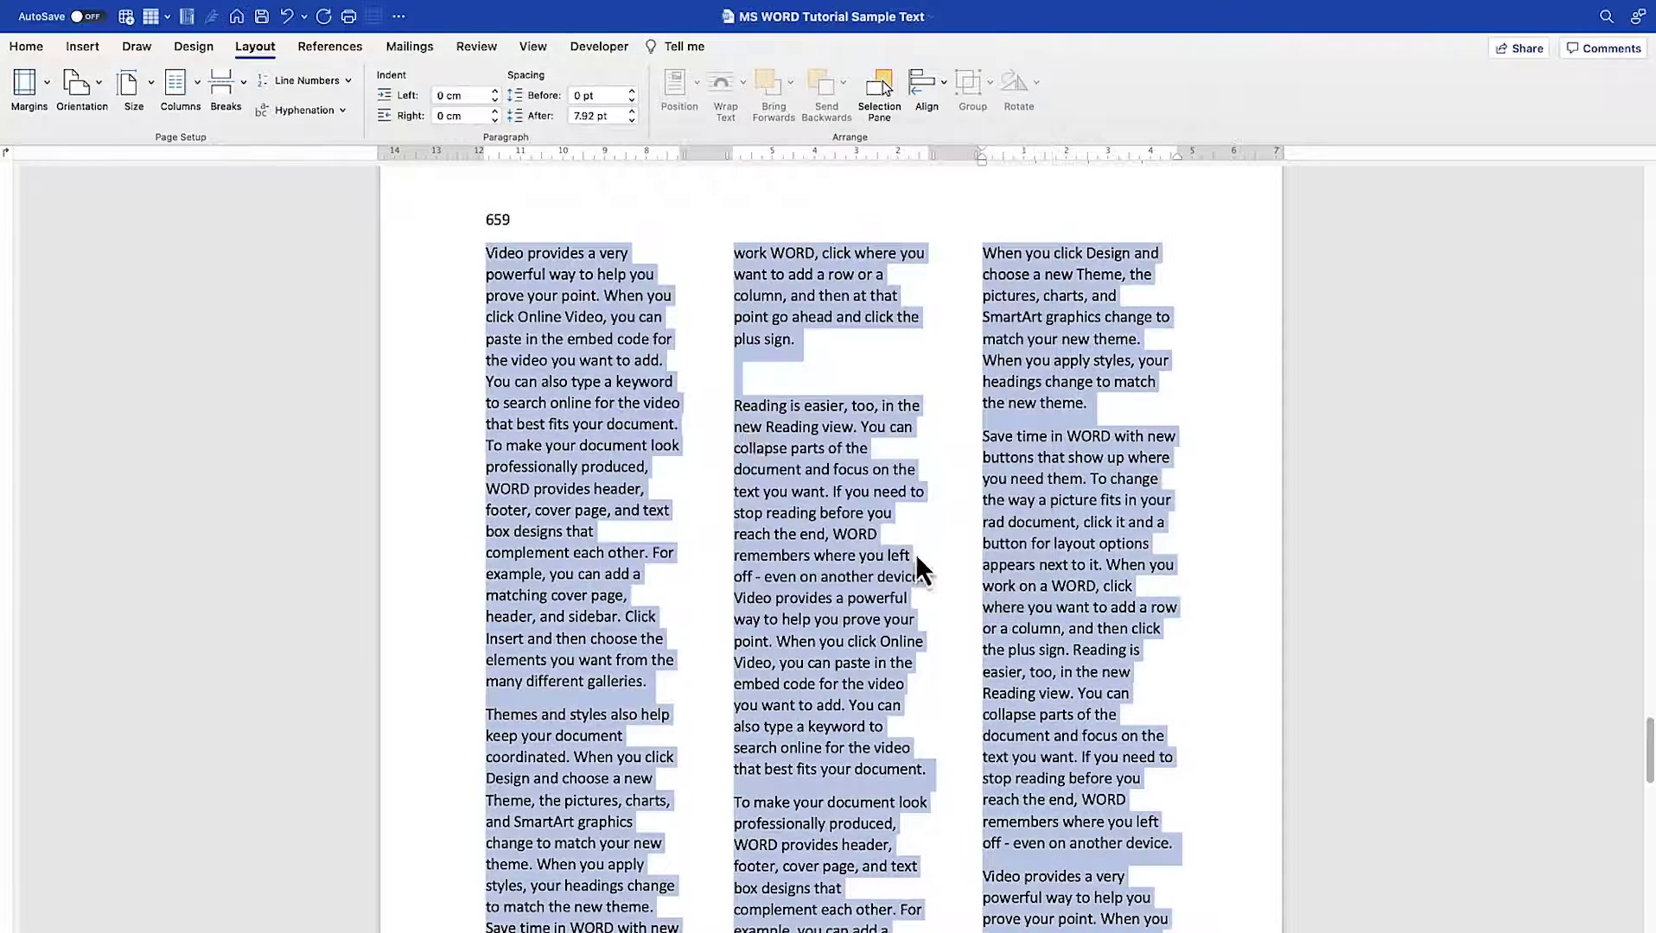
# Return the passage under 659 to a single column
pyautogui.click(197, 88)
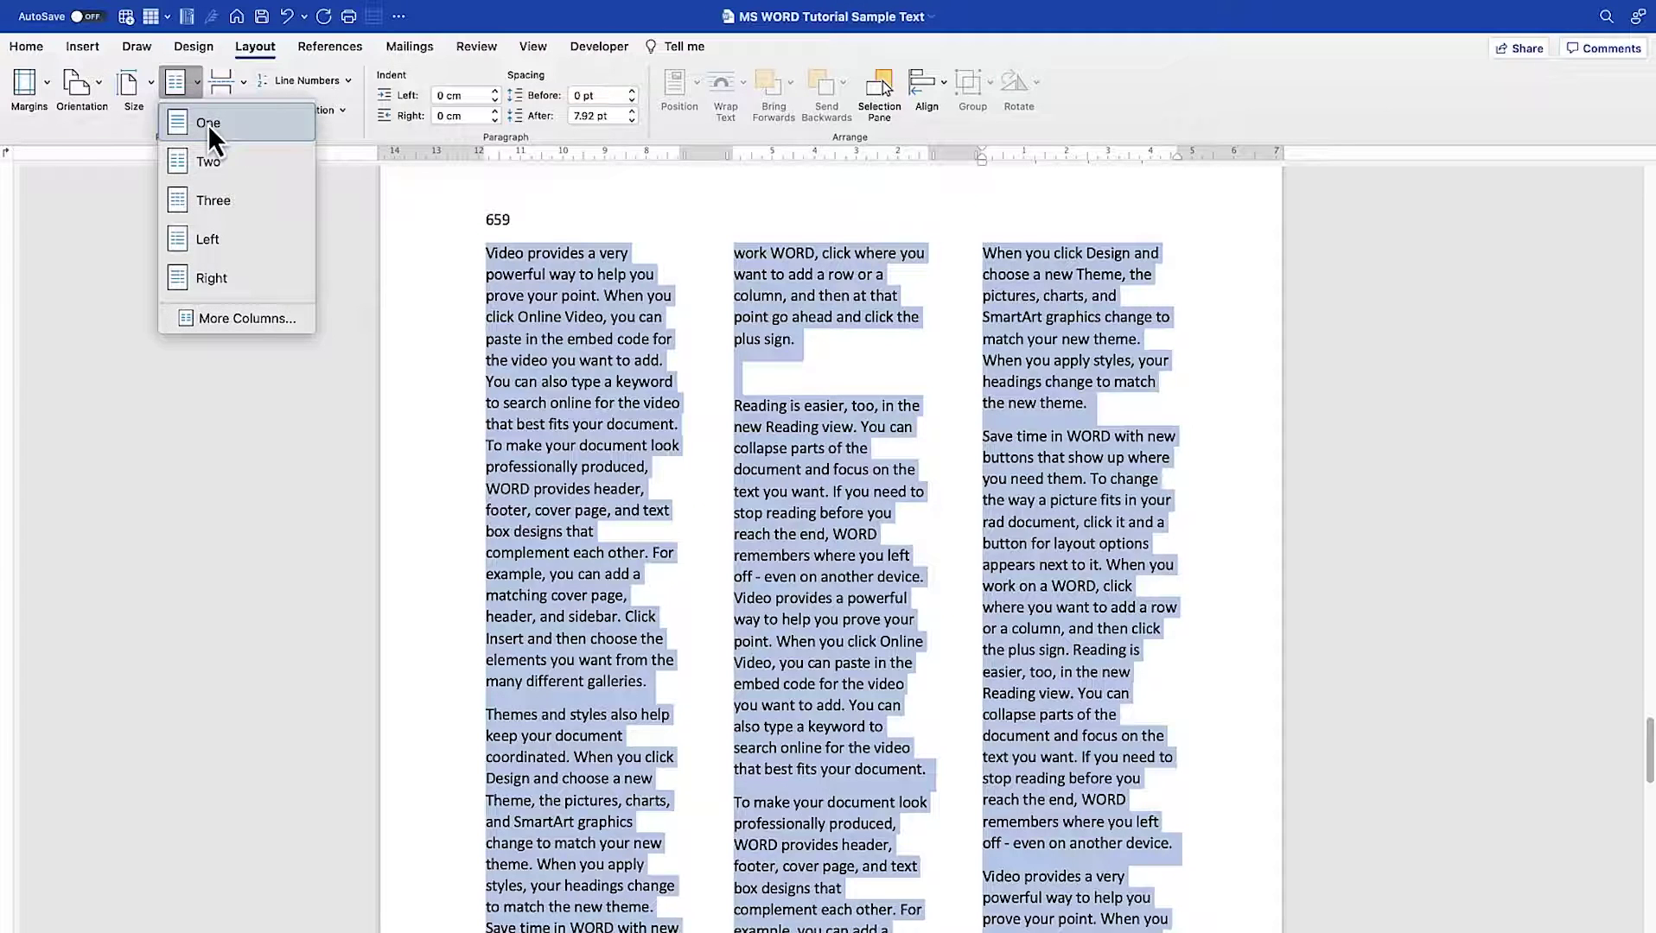
pyautogui.click(208, 125)
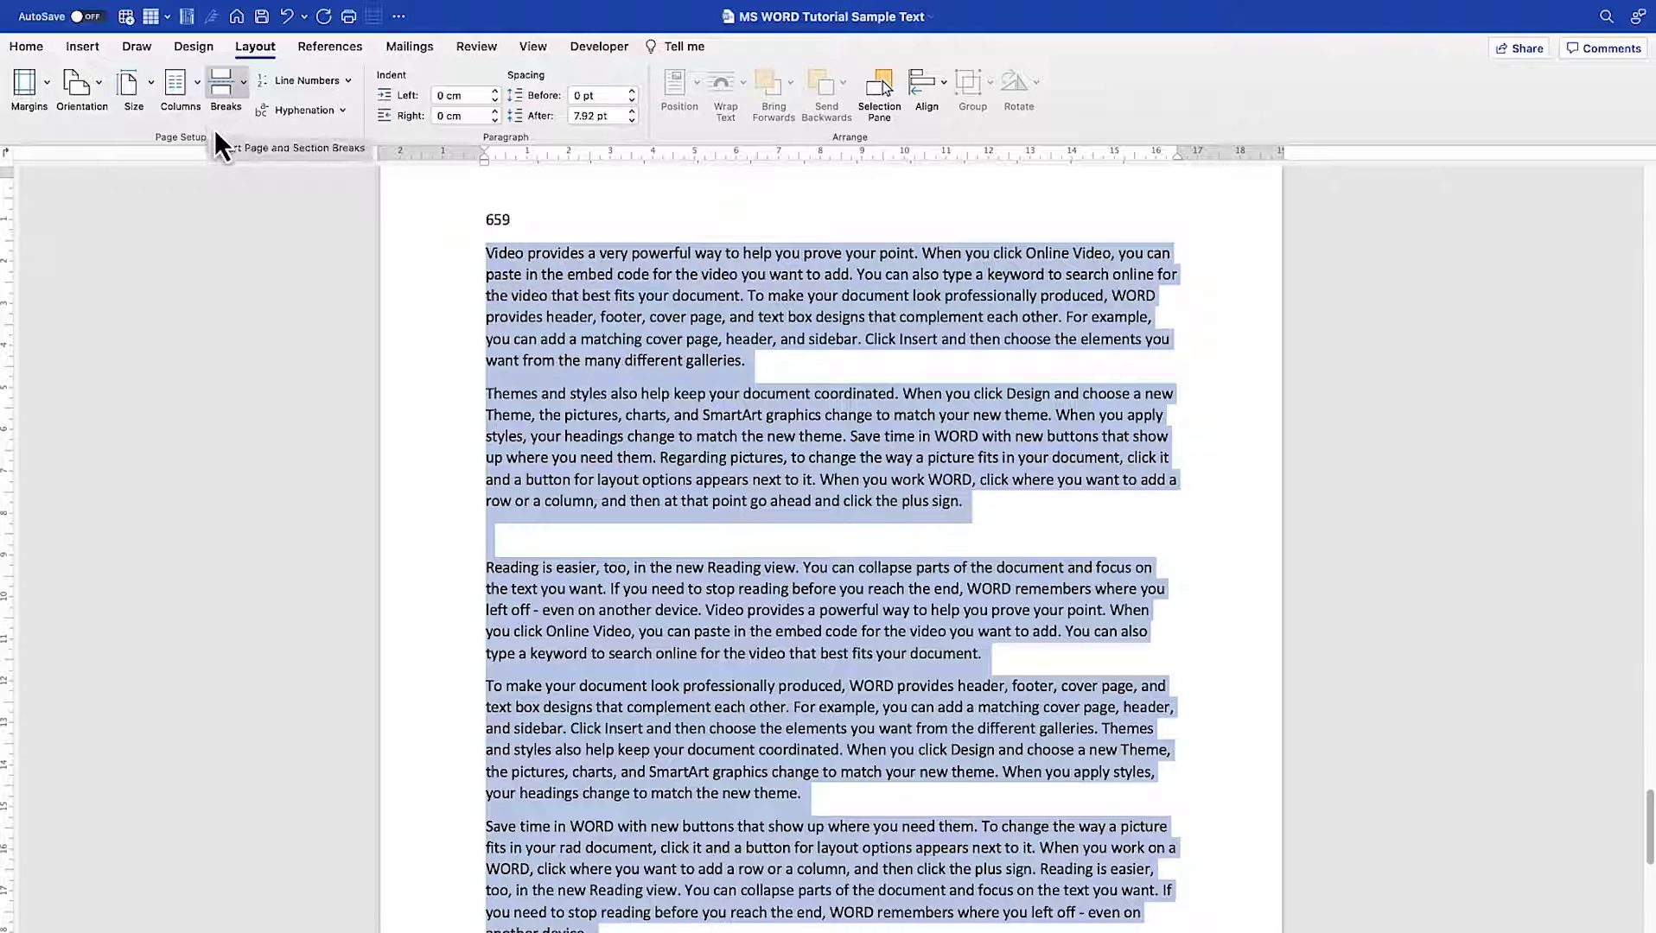
pyautogui.scroll(20, 631, 486)
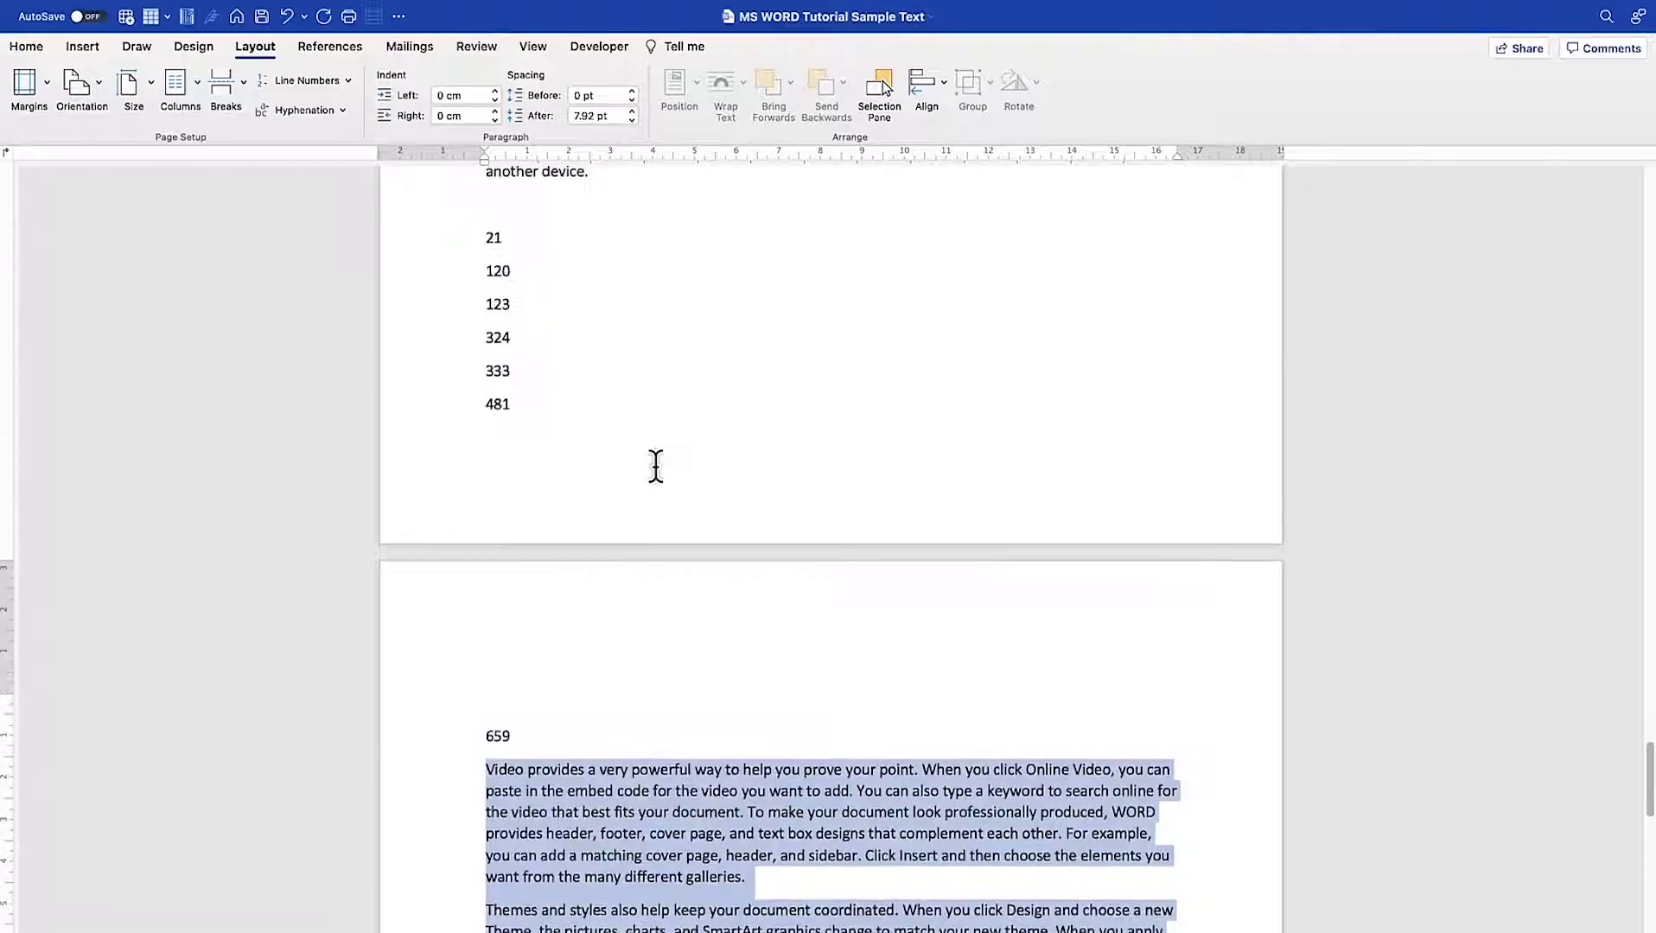
pyautogui.scroll(20, 655, 462)
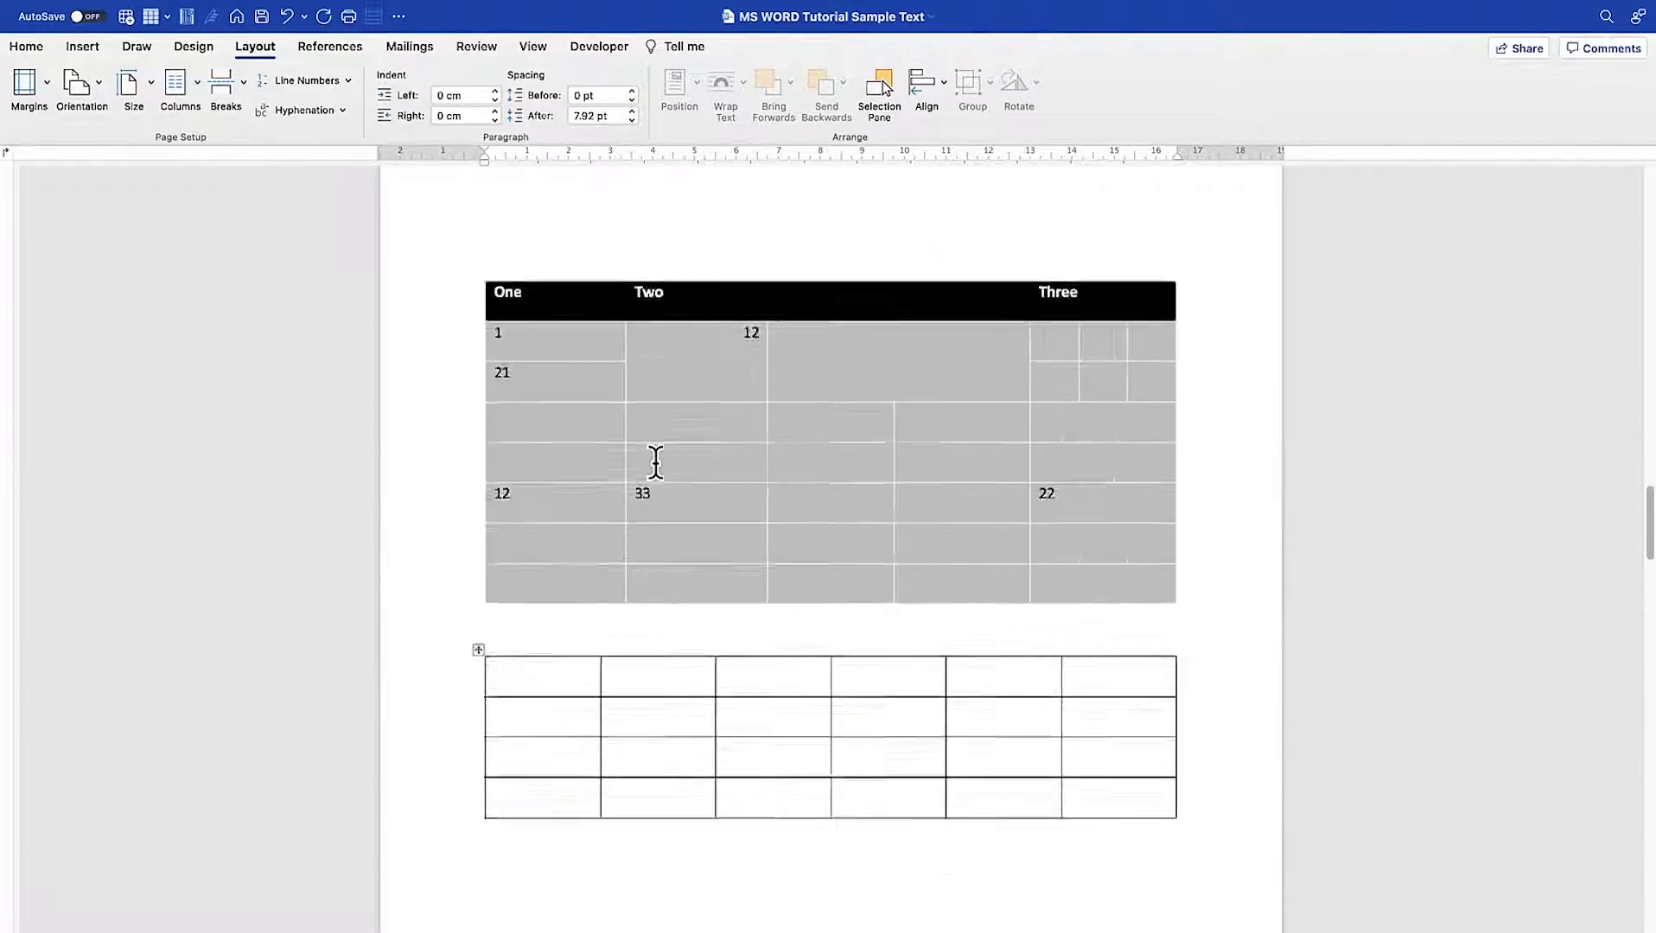
pyautogui.scroll(3, 655, 462)
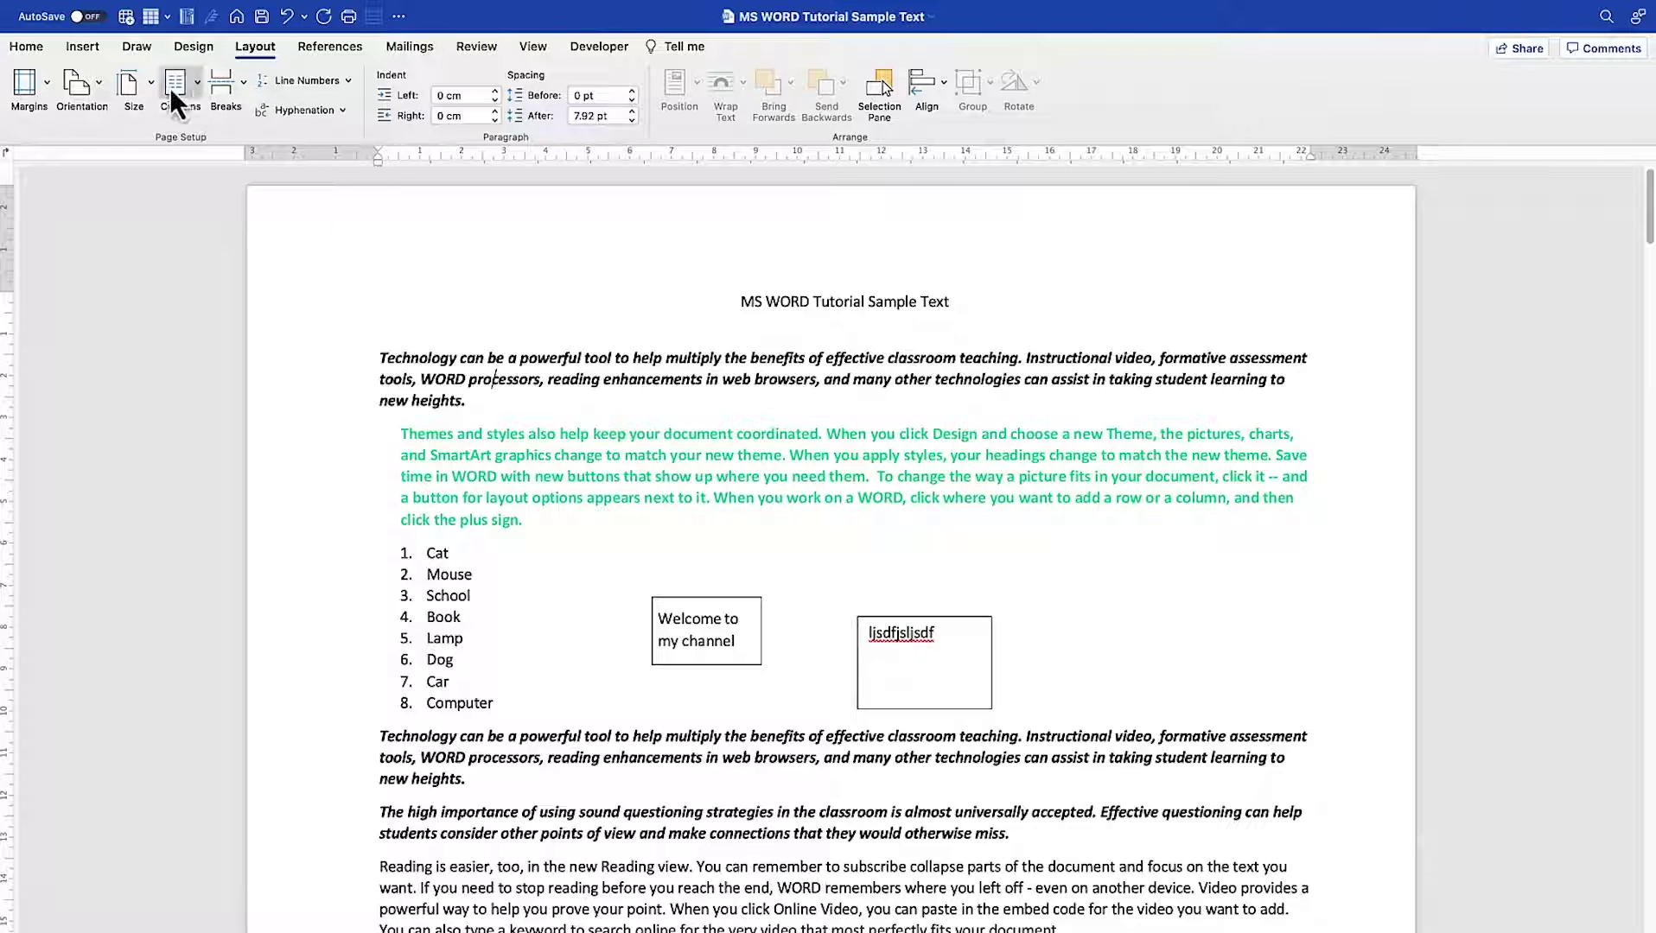
# Switch the page orientation to Portrait and check the rewrapped opening section
pyautogui.click(95, 102)
pyautogui.click(94, 126)
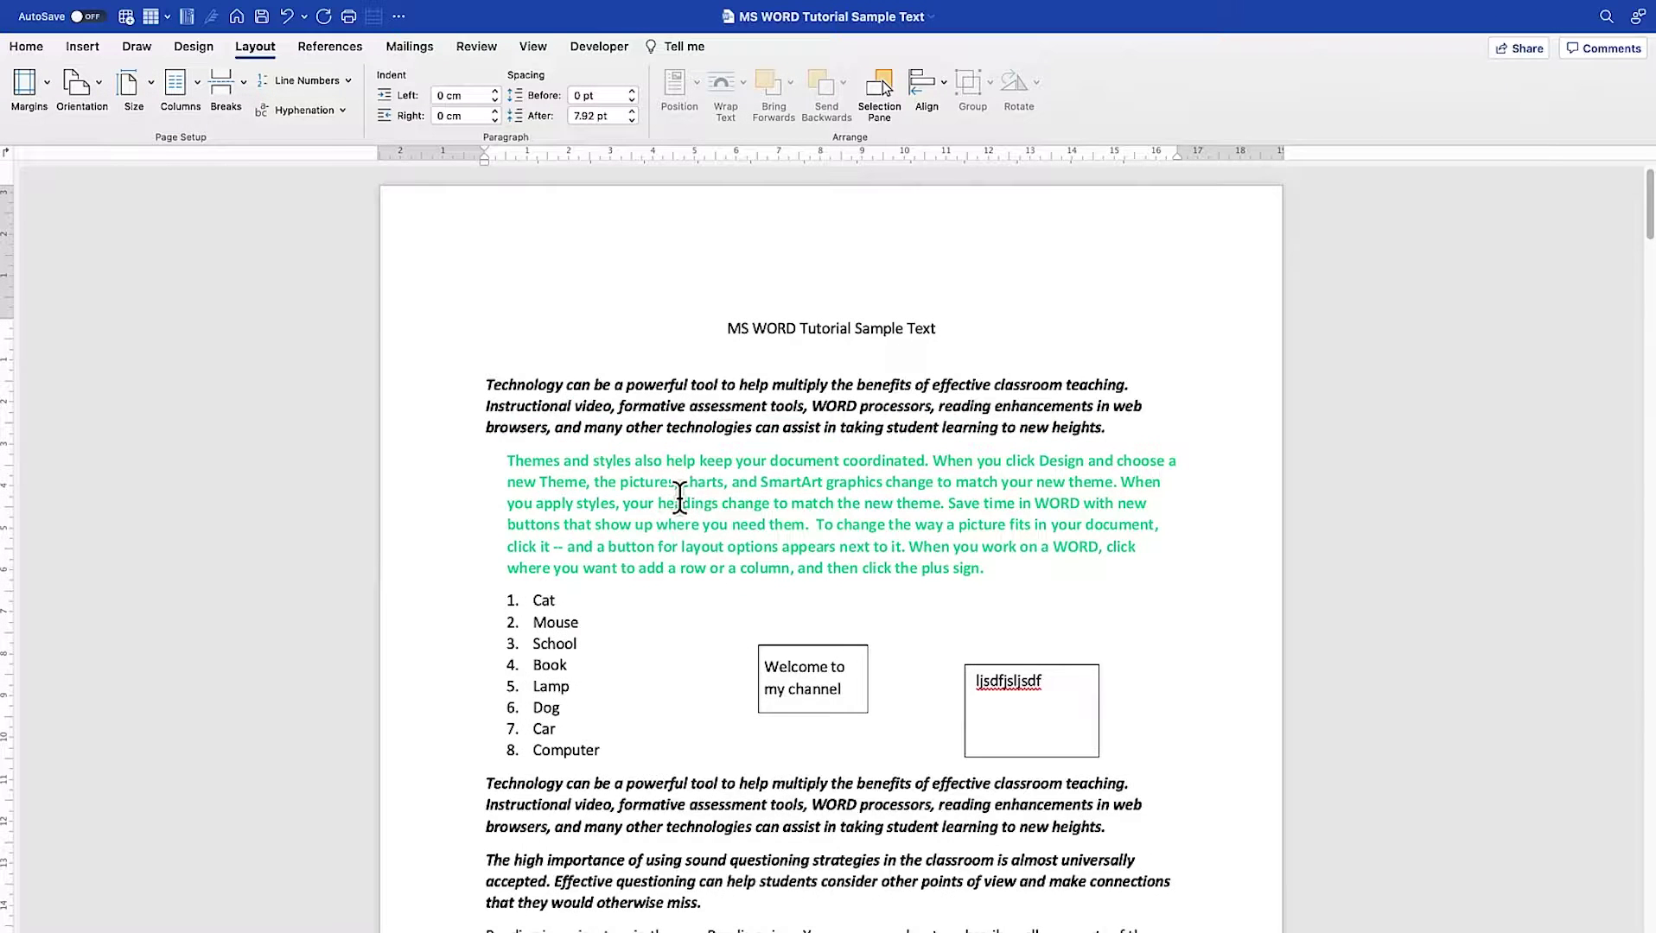
pyautogui.scroll(-4, 680, 499)
pyautogui.scroll(-2, 679, 499)
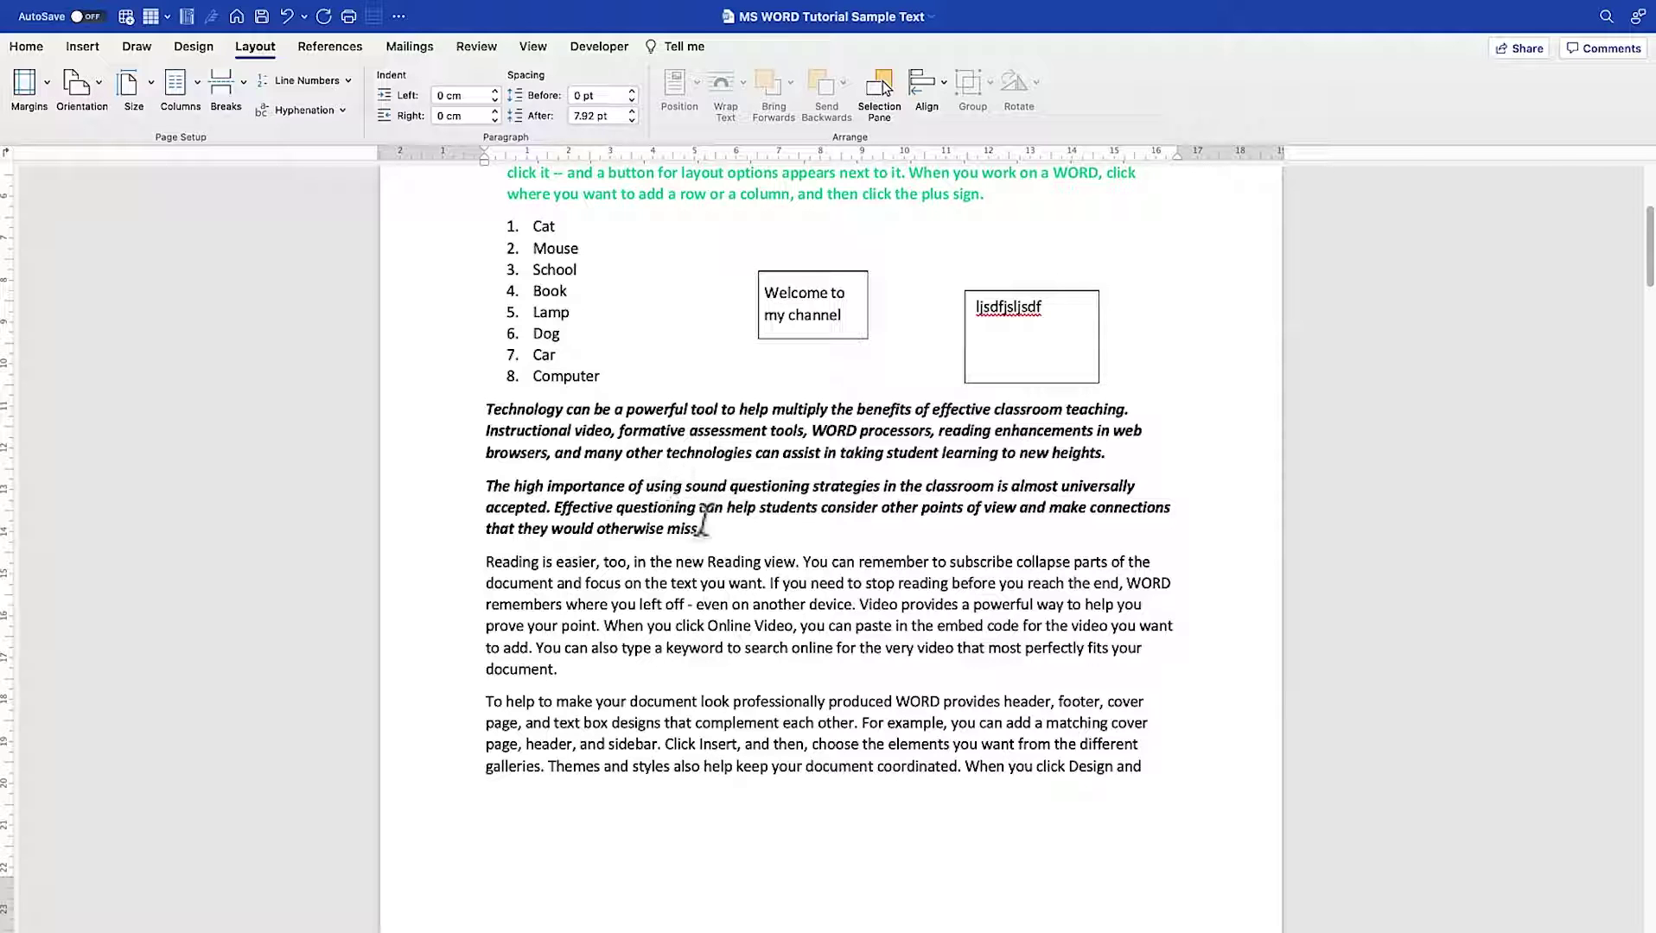
pyautogui.scroll(8, 710, 572)
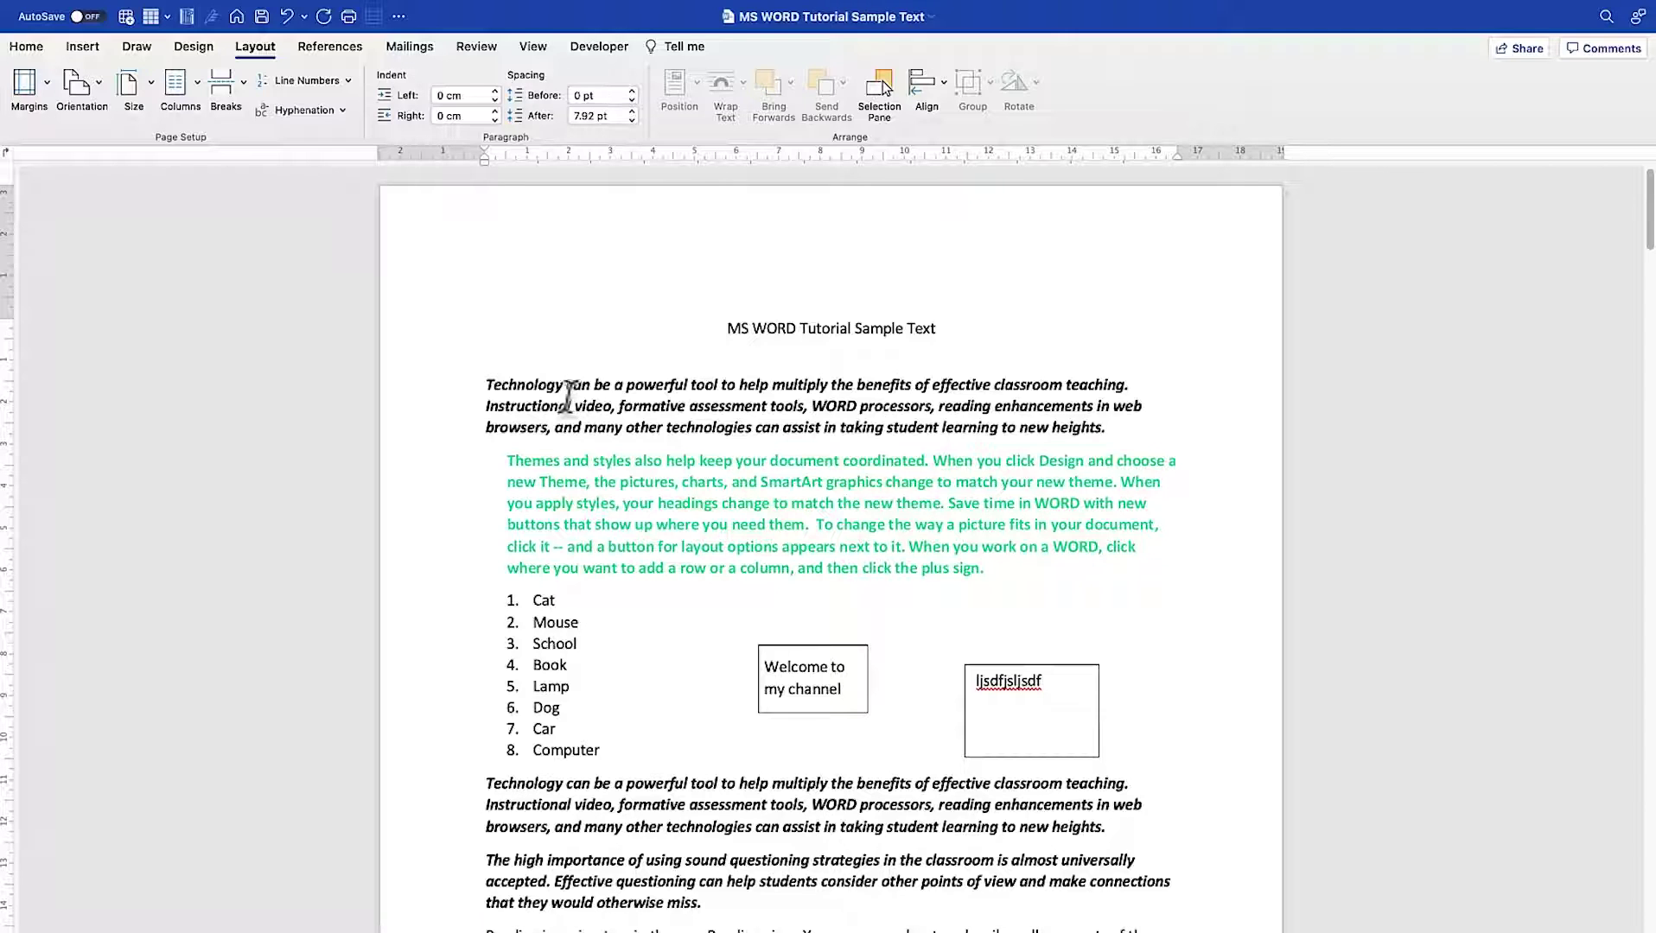
# Select the whole document and apply continuous line numbers, reaching 81 at '2 Reading'
pyautogui.press('super+a')
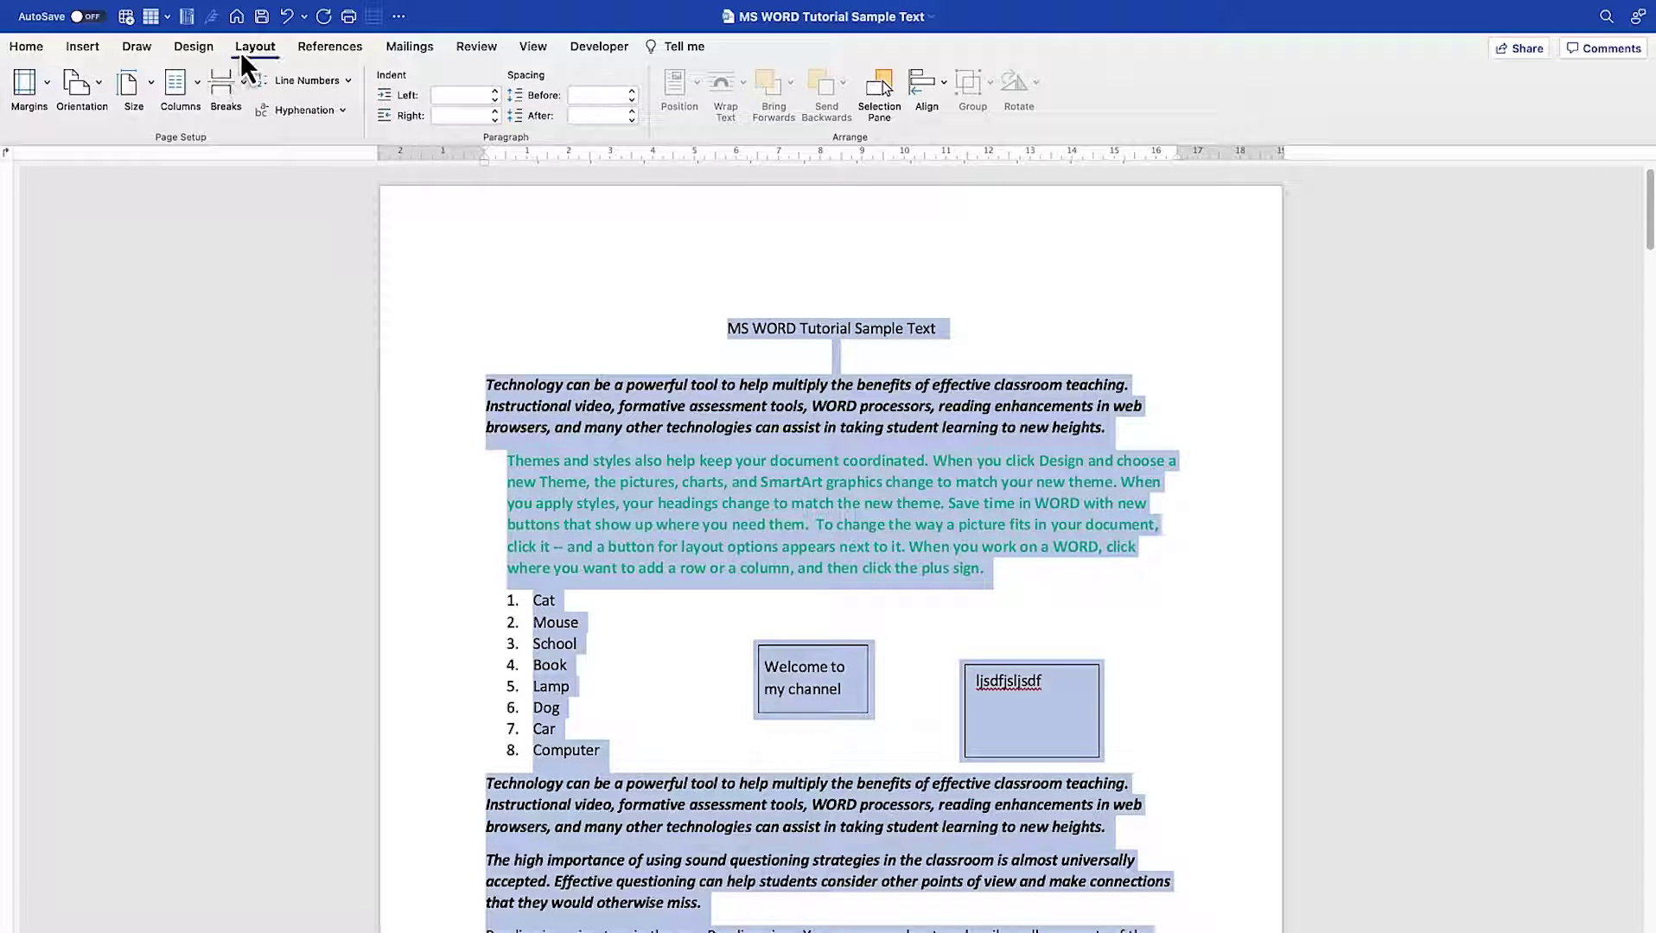
pyautogui.click(349, 80)
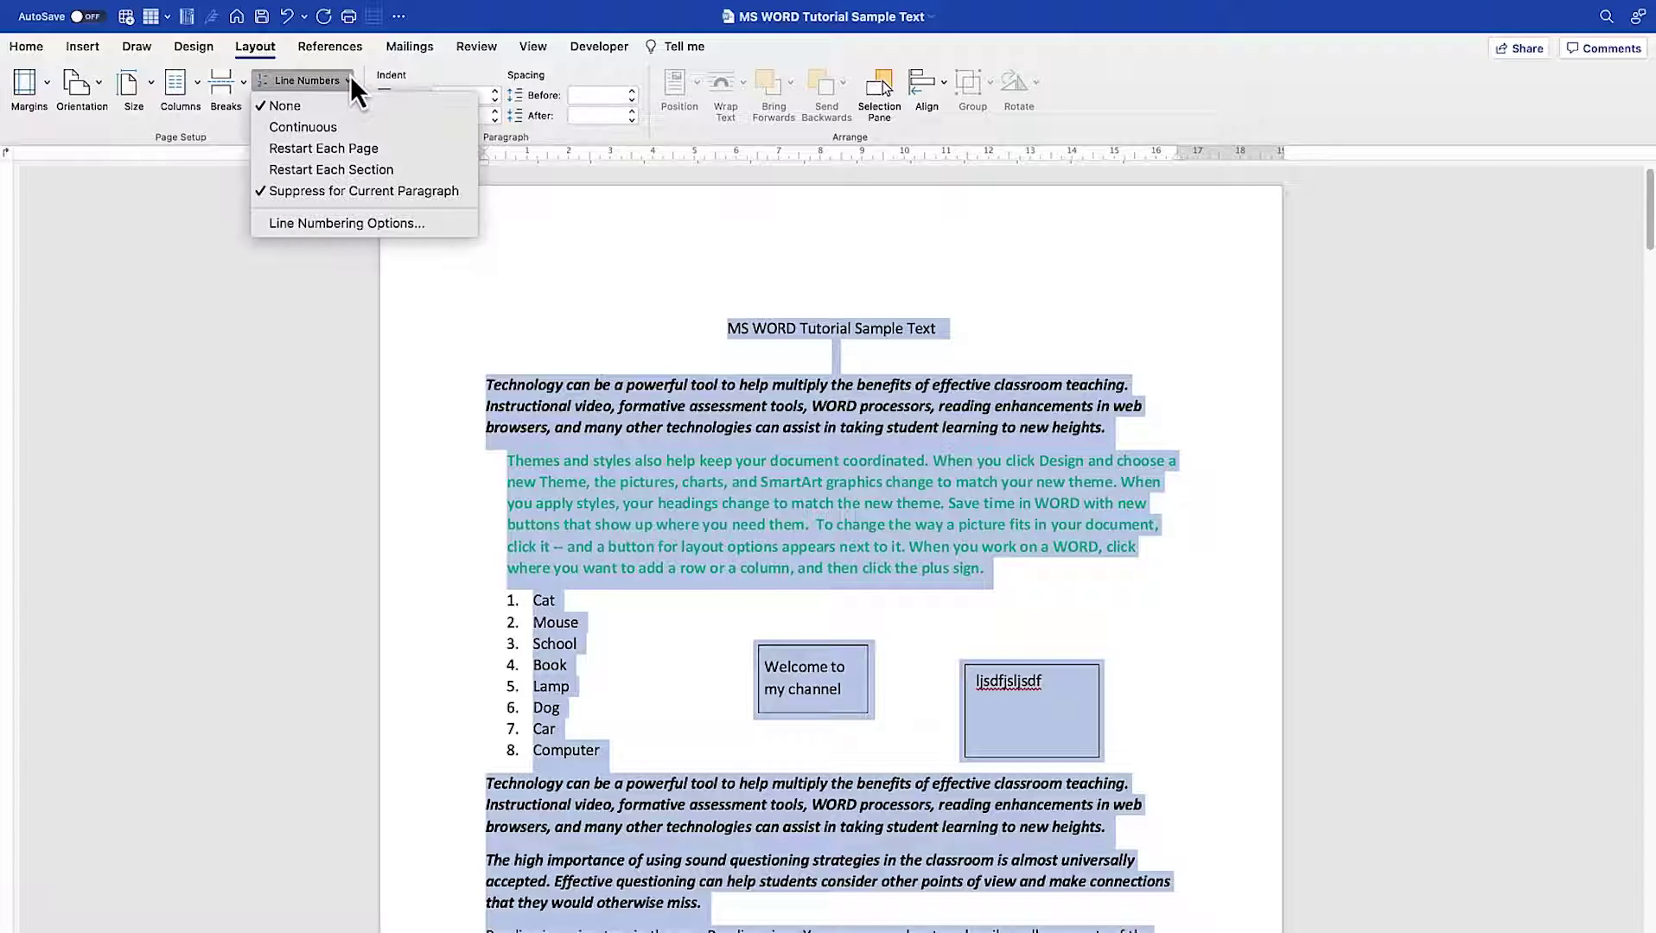
pyautogui.click(348, 124)
pyautogui.scroll(-5, 518, 389)
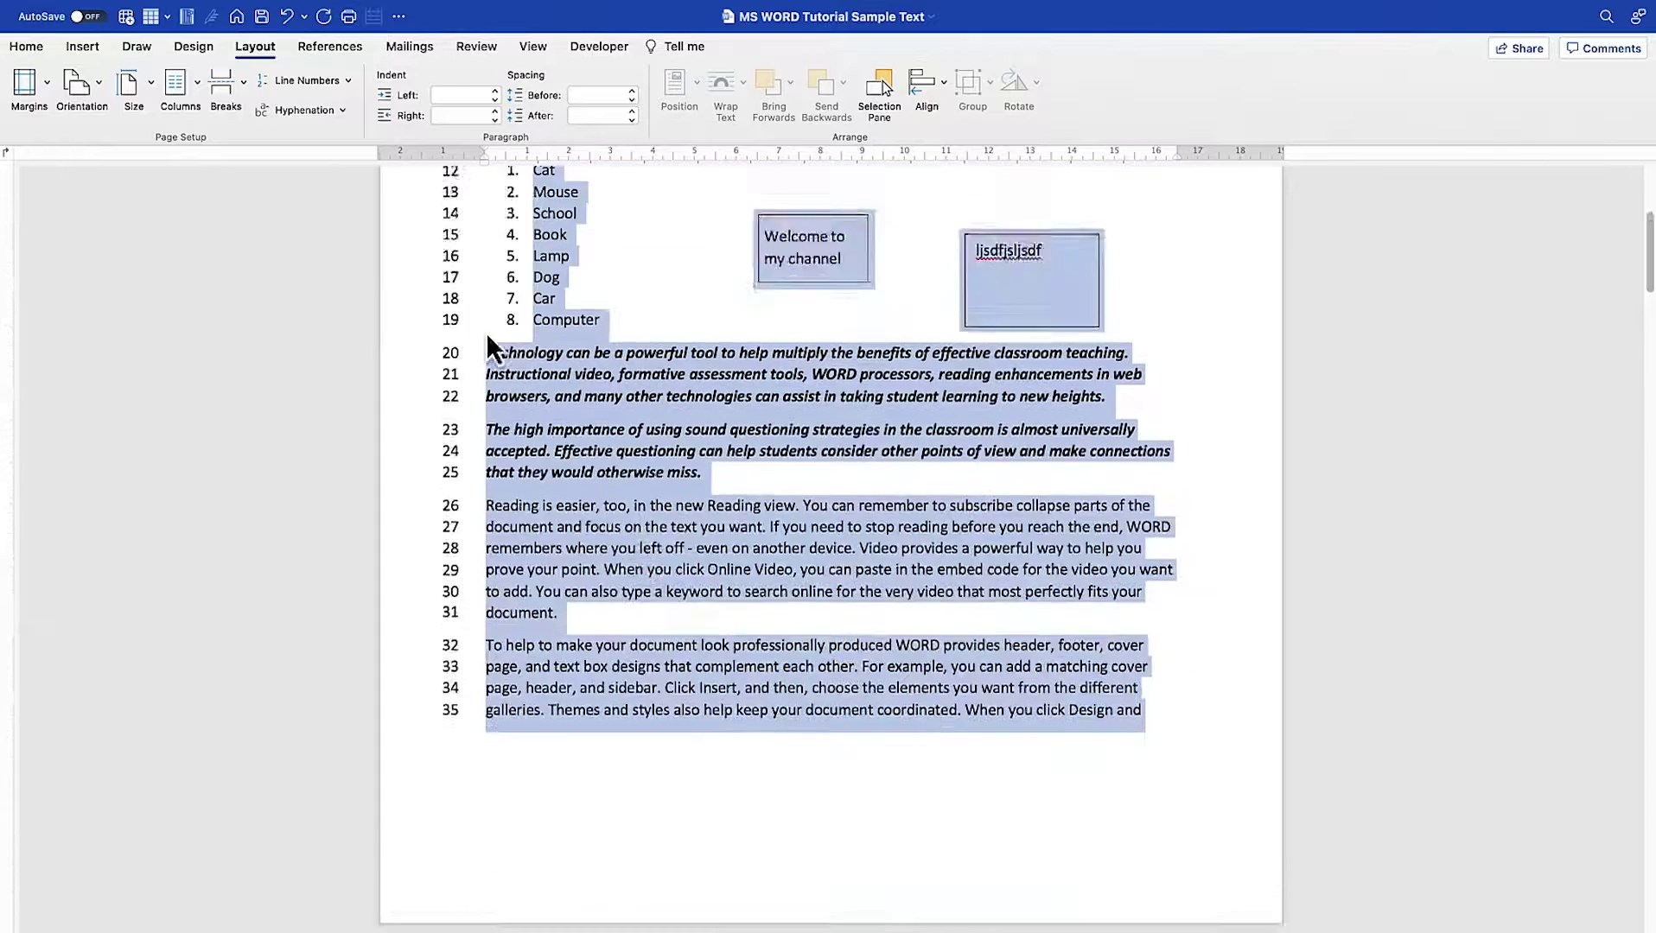
pyautogui.scroll(4, 485, 332)
pyautogui.scroll(-3, 443, 626)
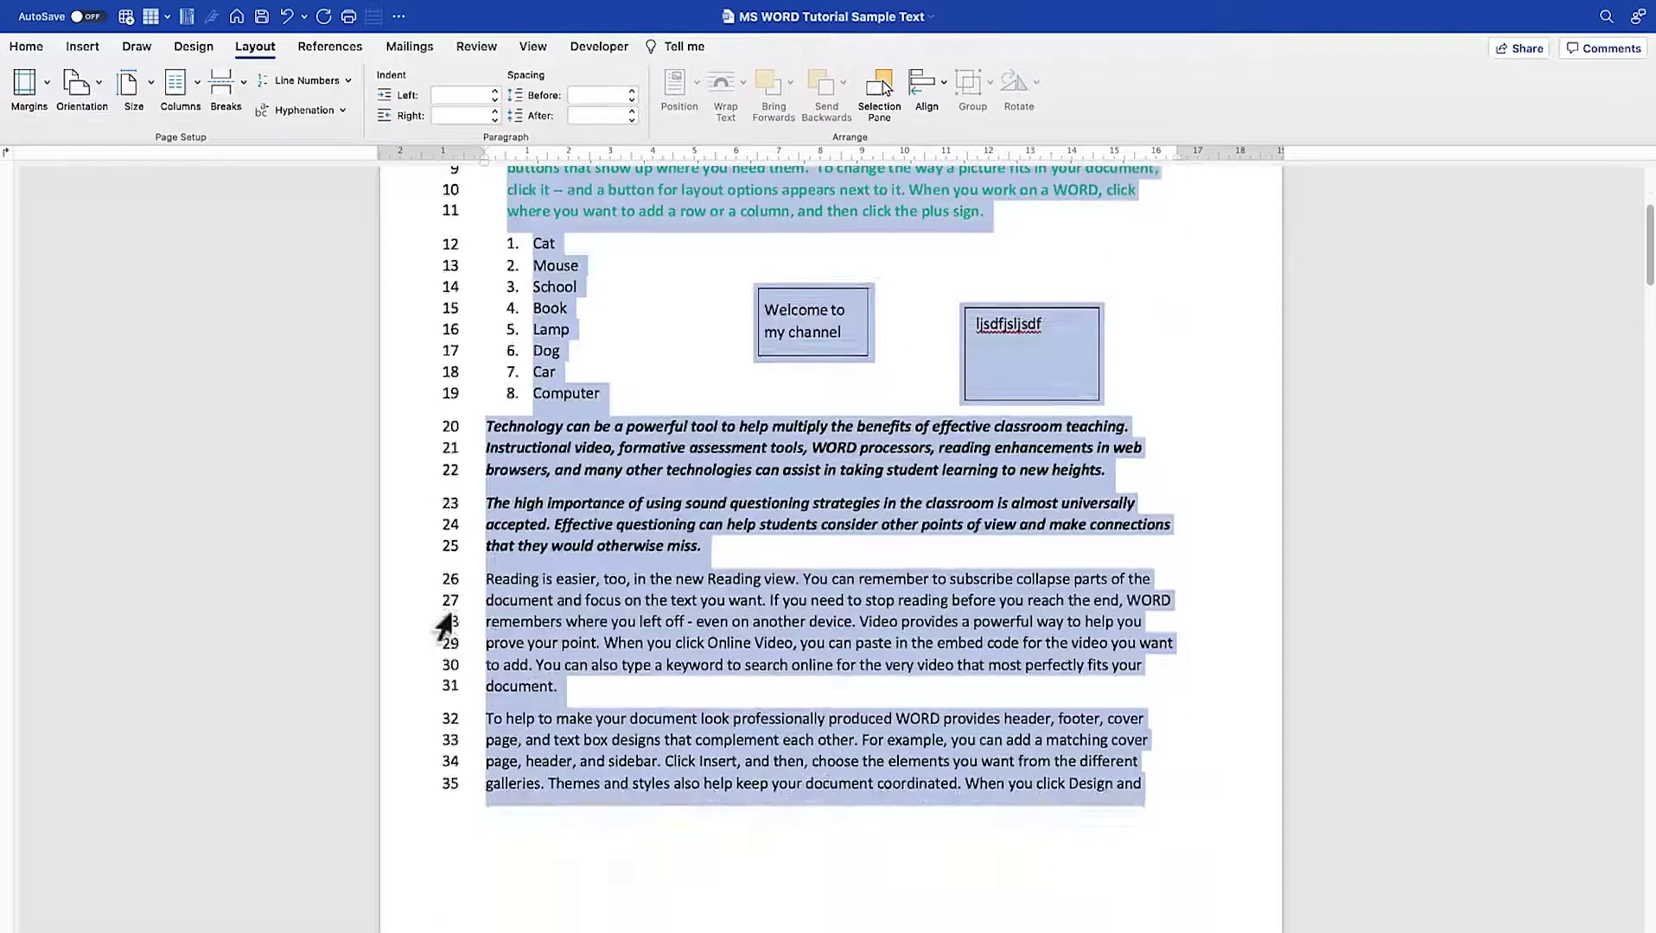
pyautogui.scroll(-10, 443, 626)
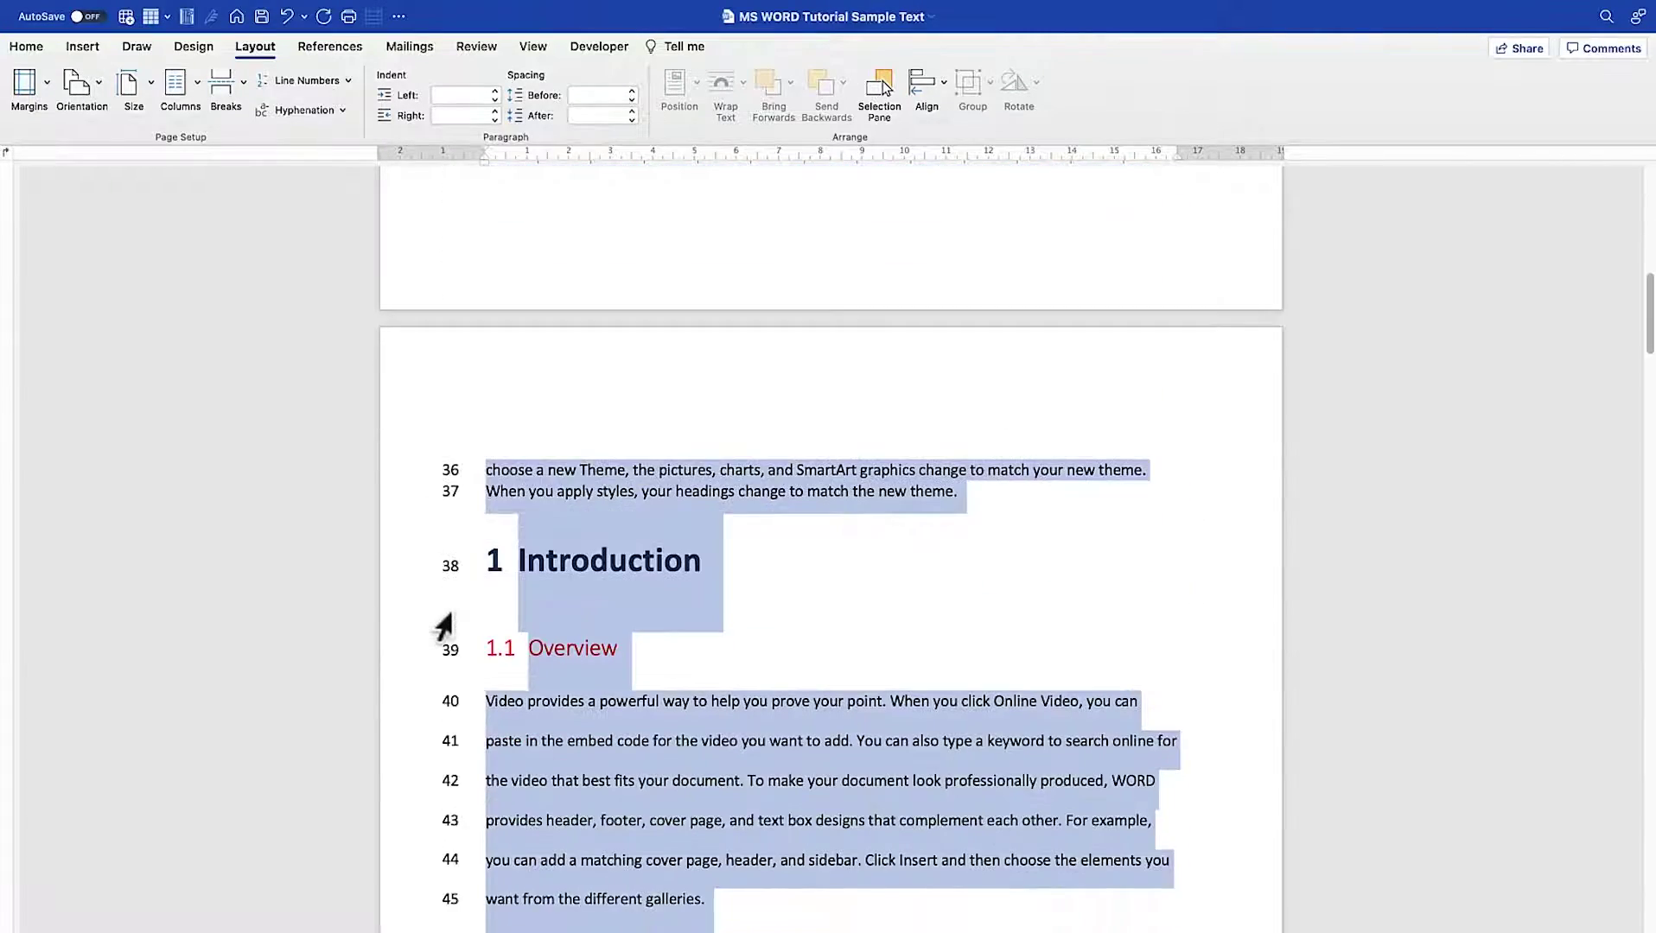
pyautogui.scroll(-15, 443, 627)
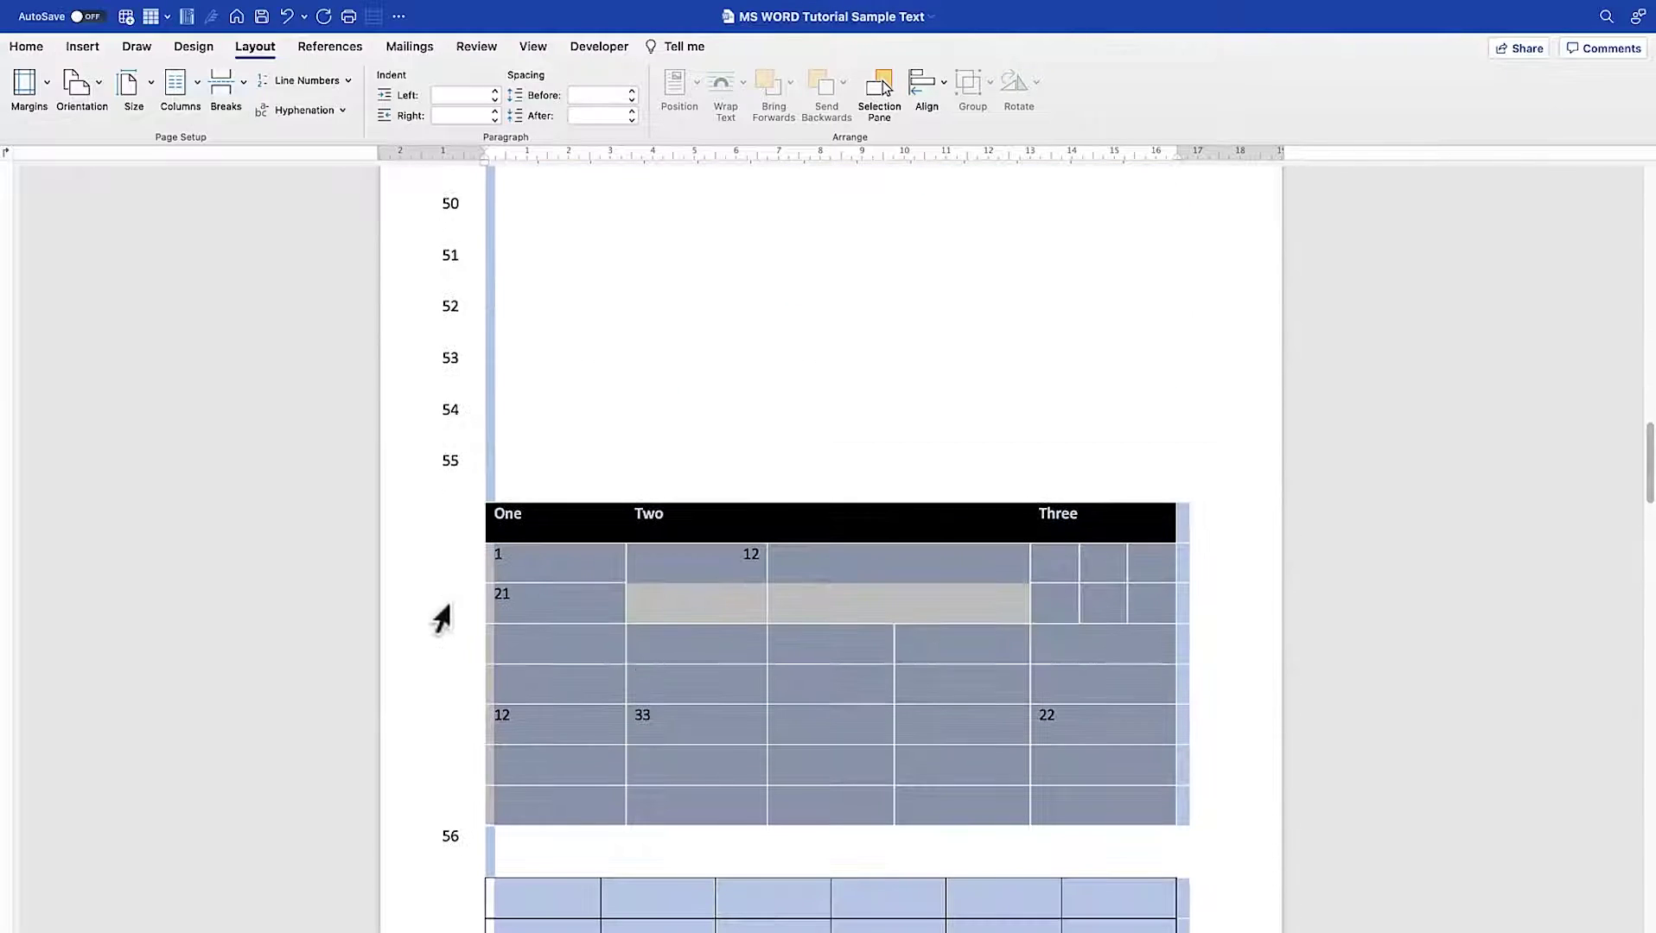
pyautogui.scroll(-12, 467, 574)
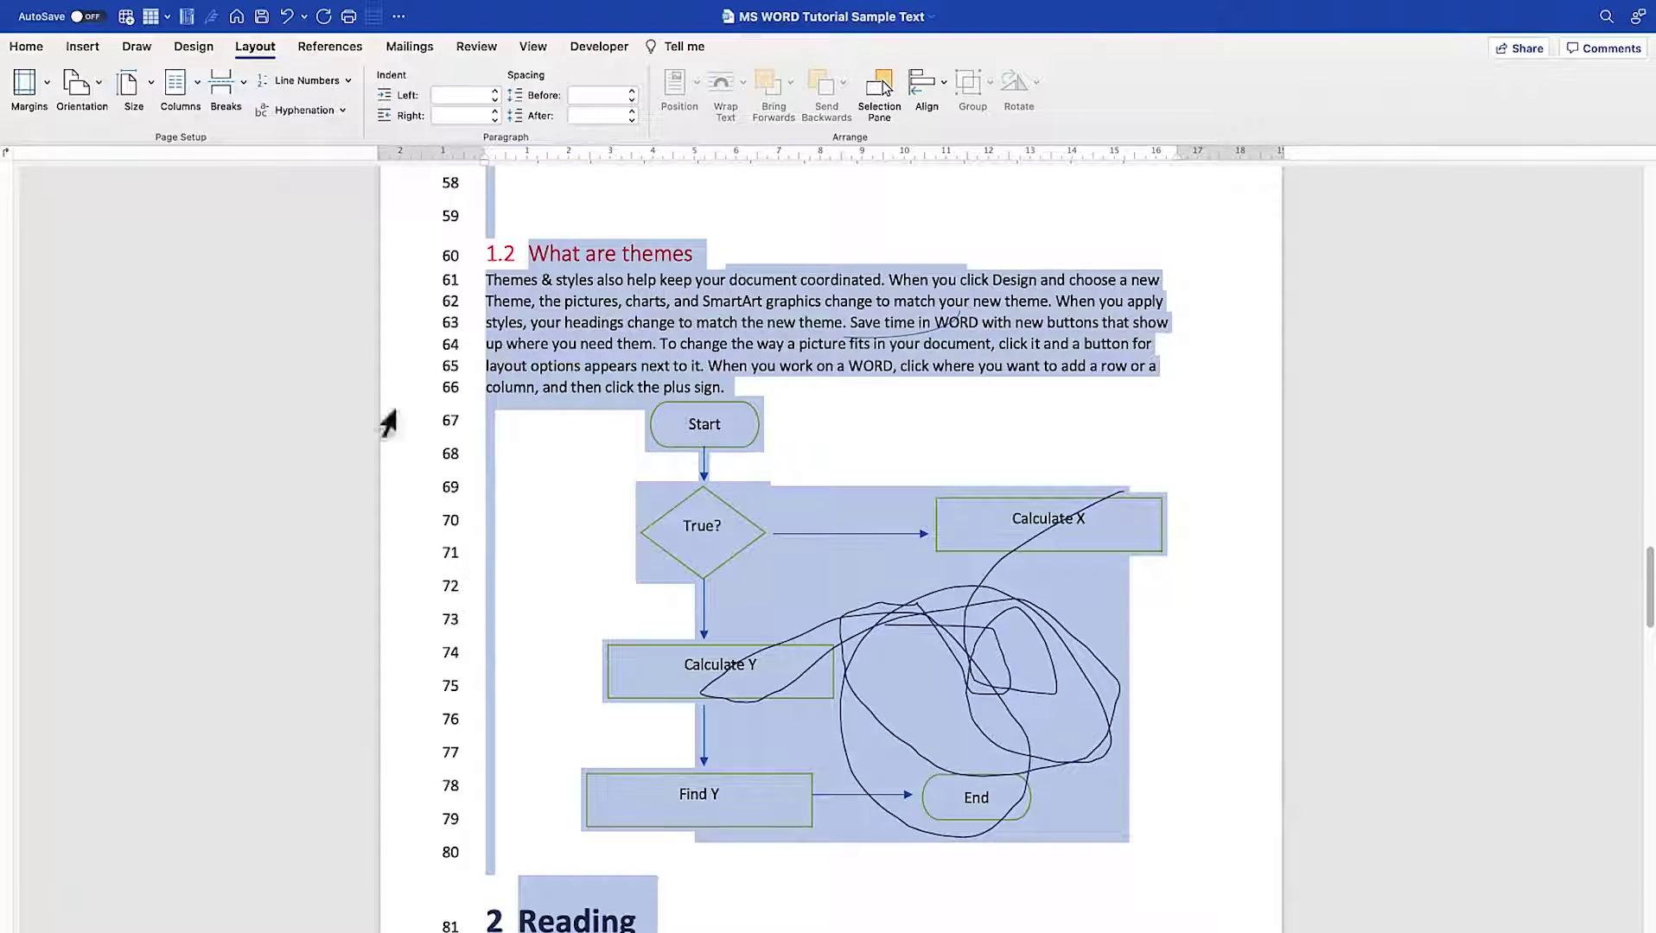
pyautogui.click(345, 82)
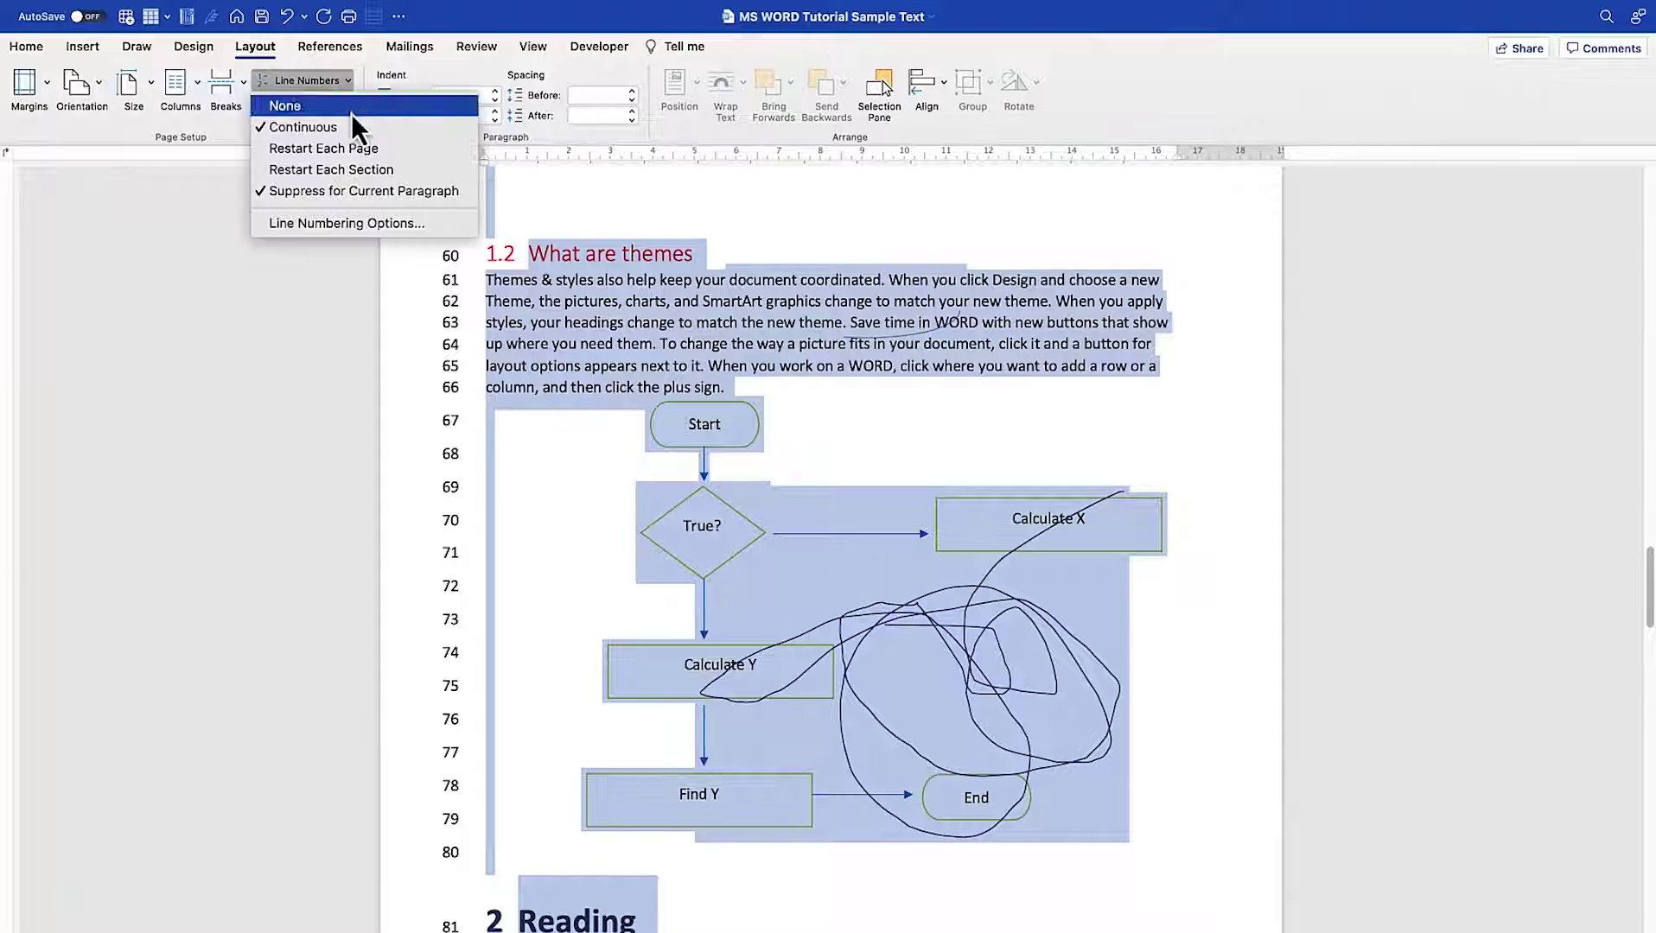
pyautogui.click(356, 151)
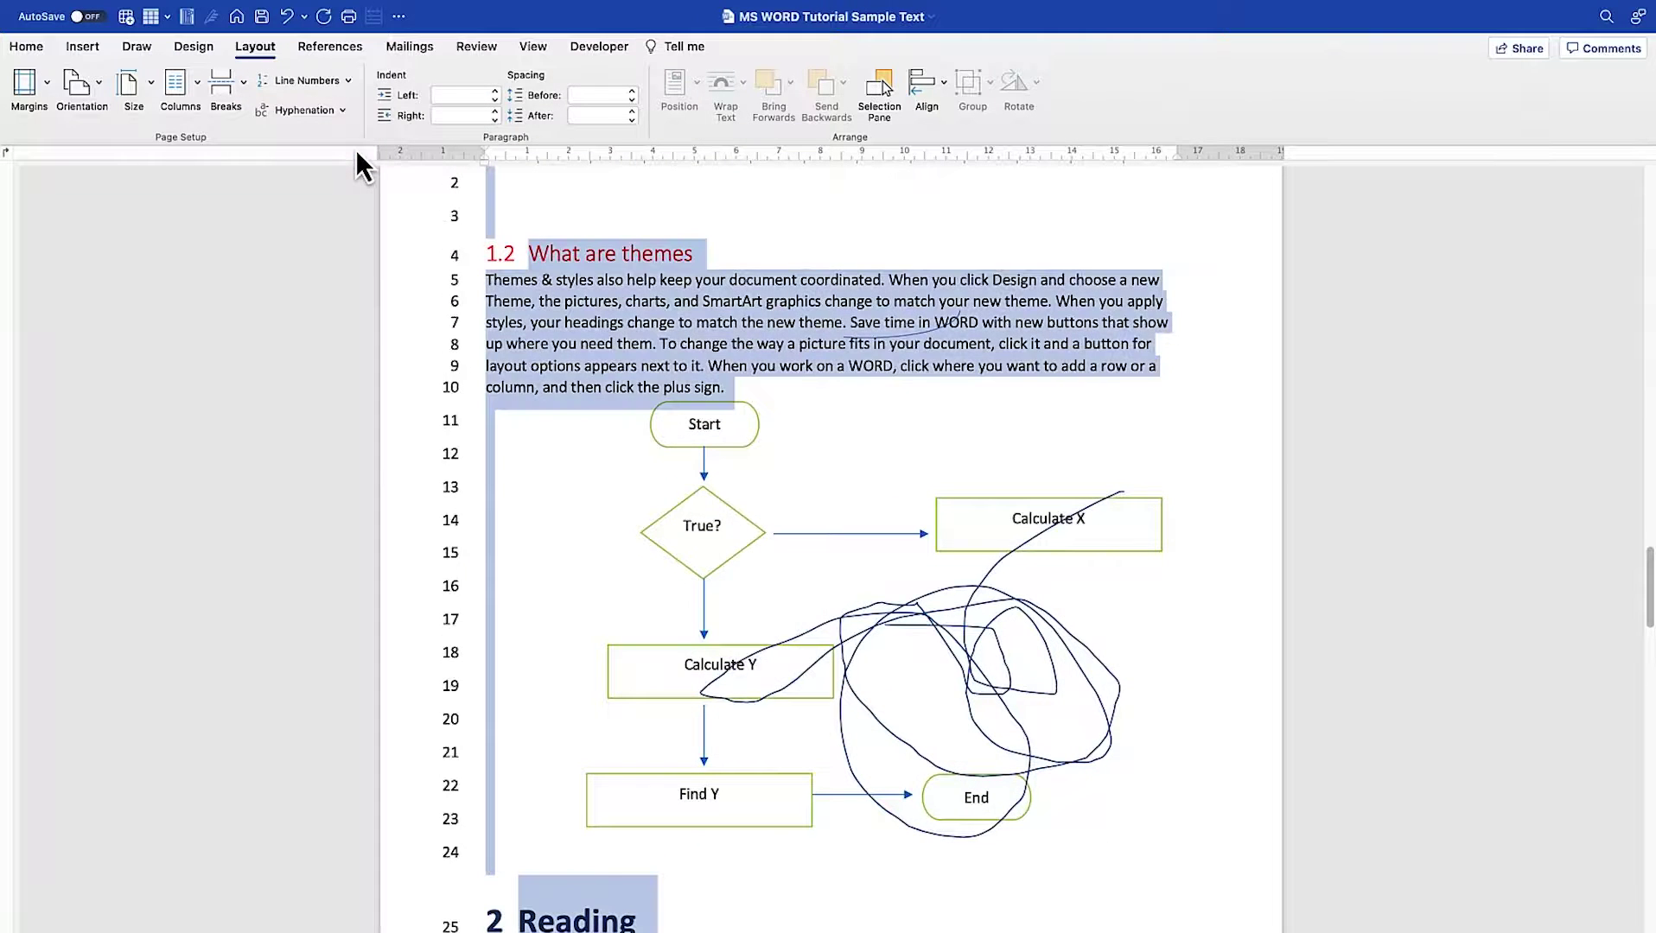
pyautogui.scroll(5, 599, 425)
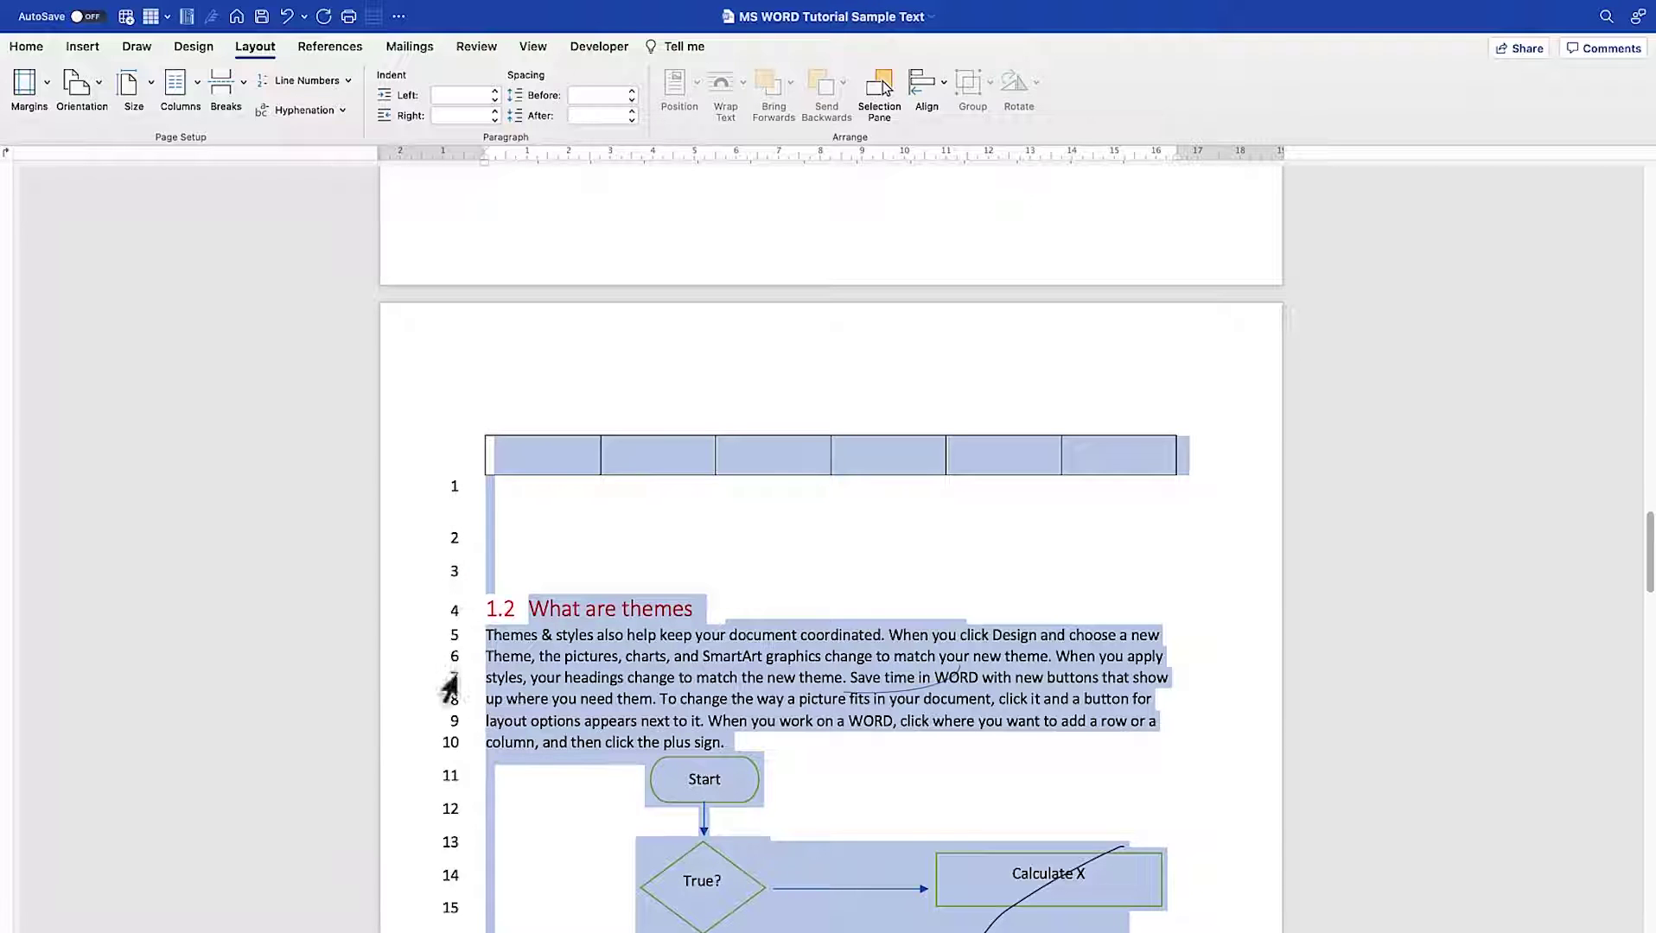
pyautogui.scroll(15, 585, 321)
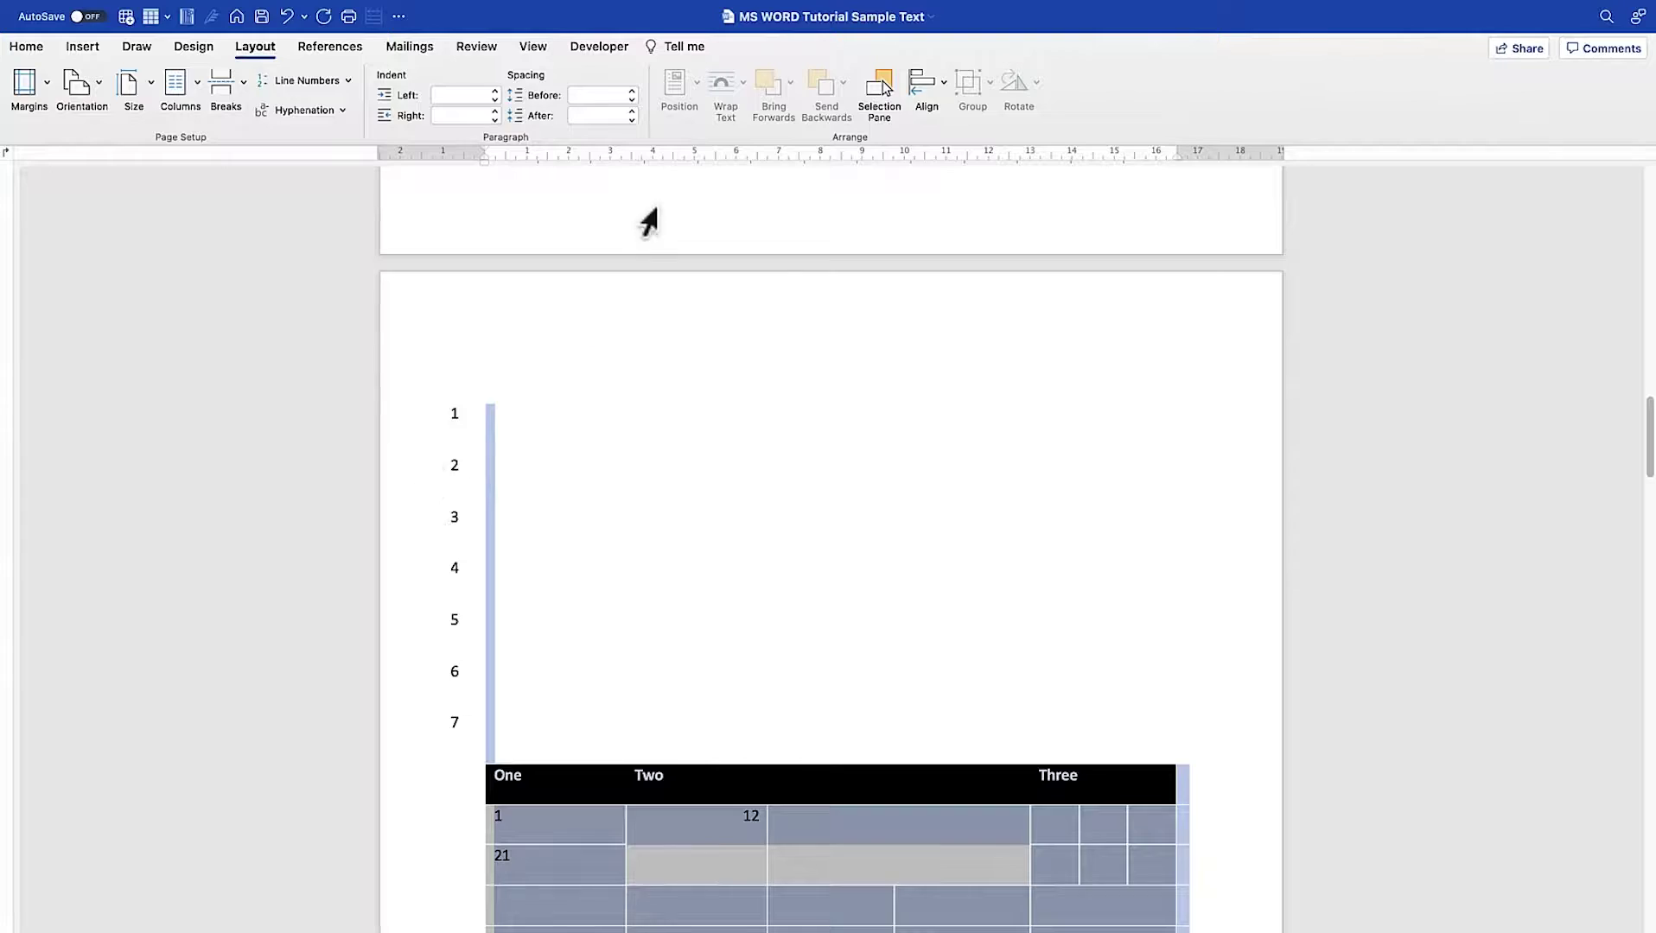
pyautogui.scroll(4, 653, 207)
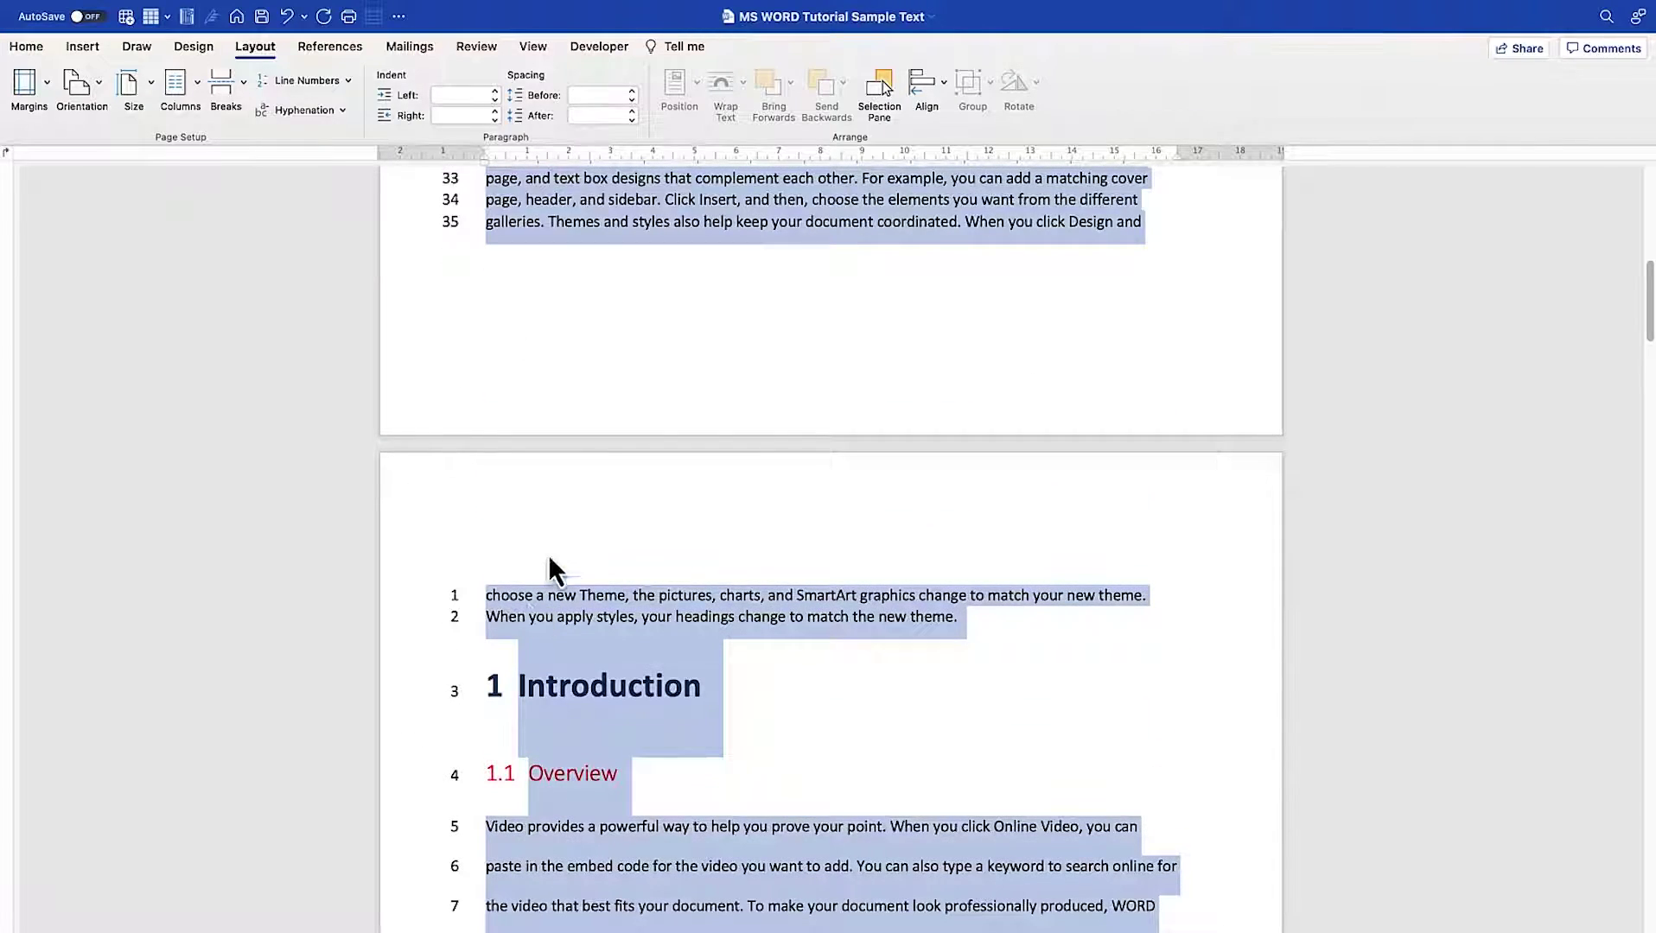
pyautogui.scroll(10, 580, 570)
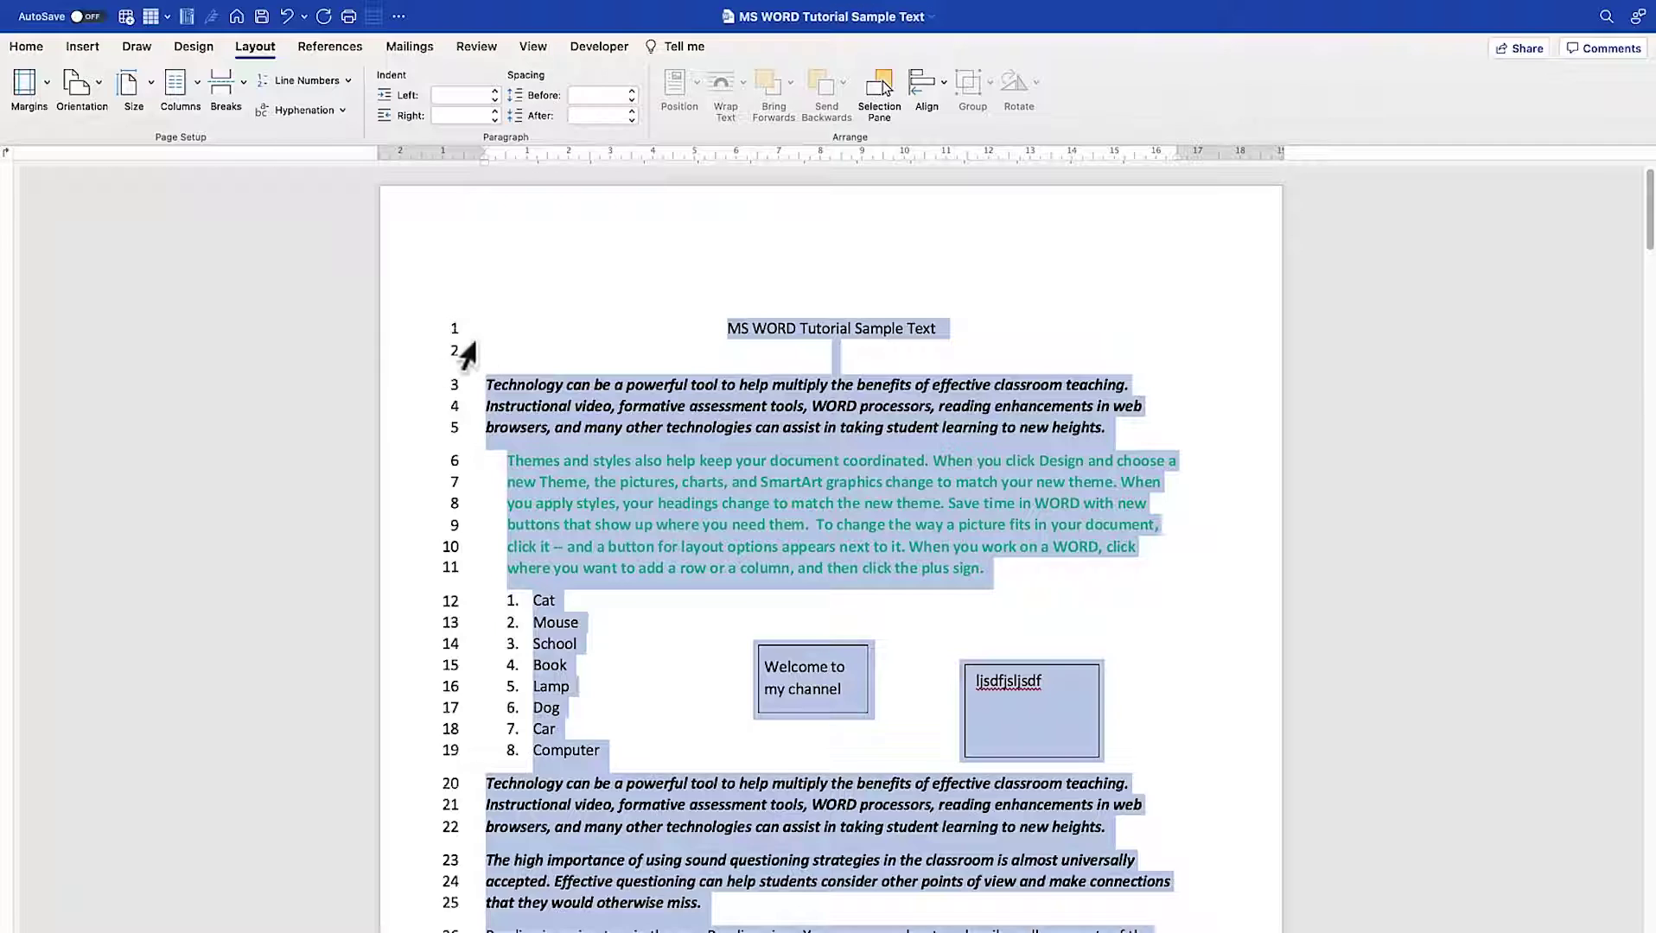
# Change line numbering to Restart Each Section so the next page begins at 1
pyautogui.click(325, 80)
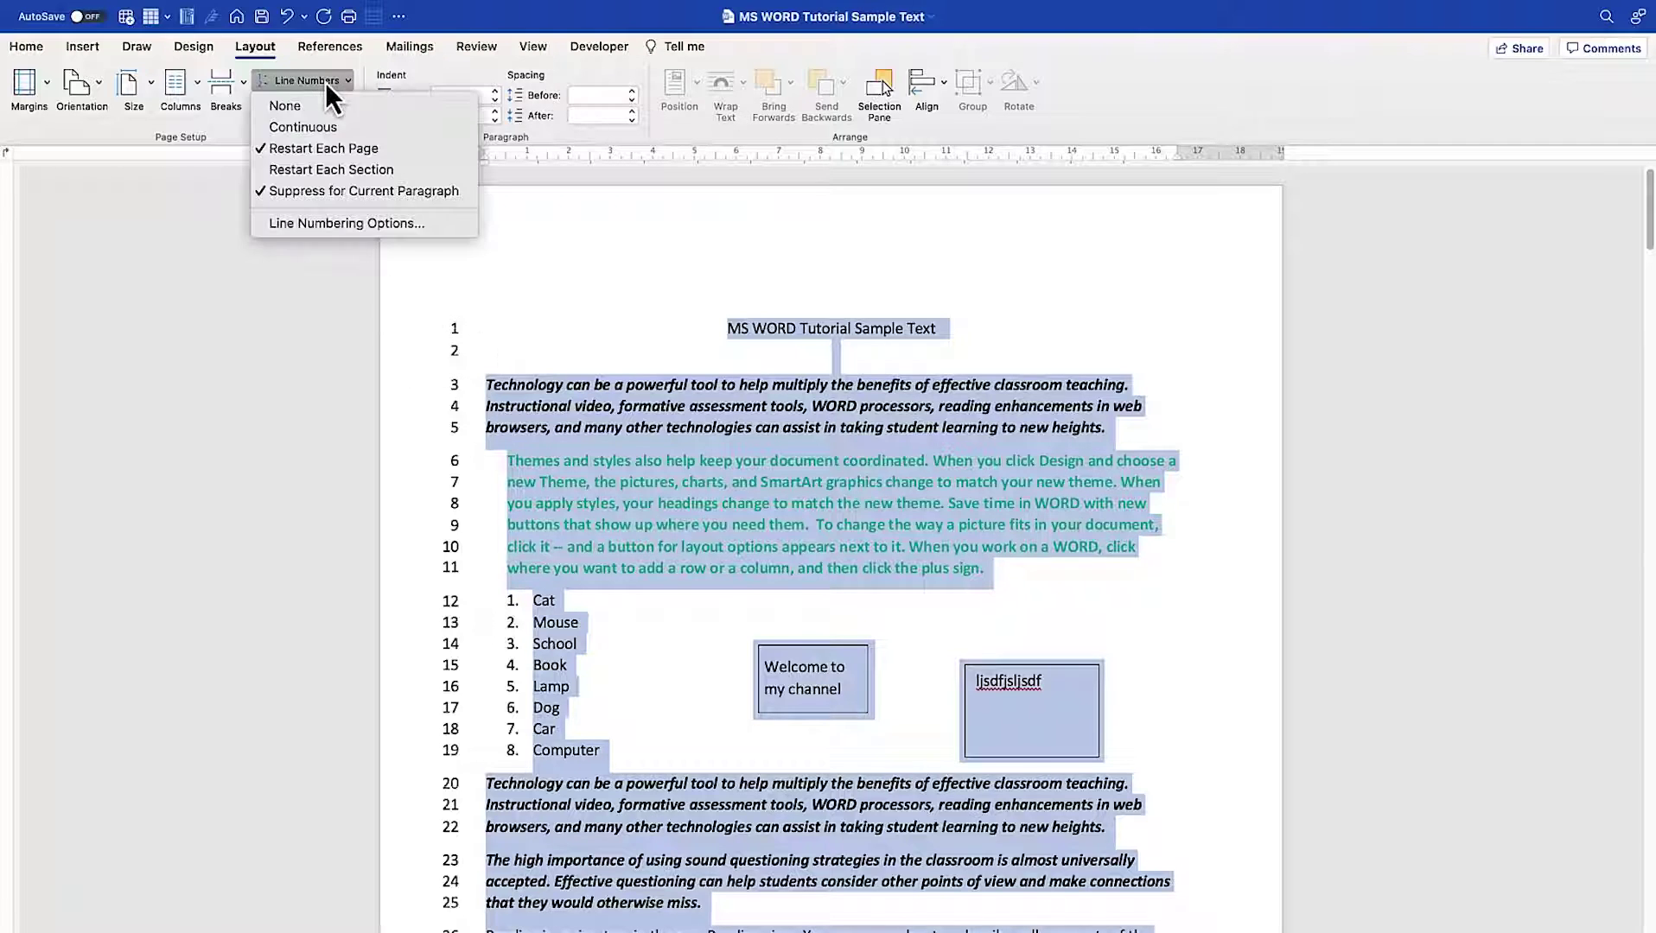
pyautogui.click(344, 125)
pyautogui.scroll(-8, 529, 528)
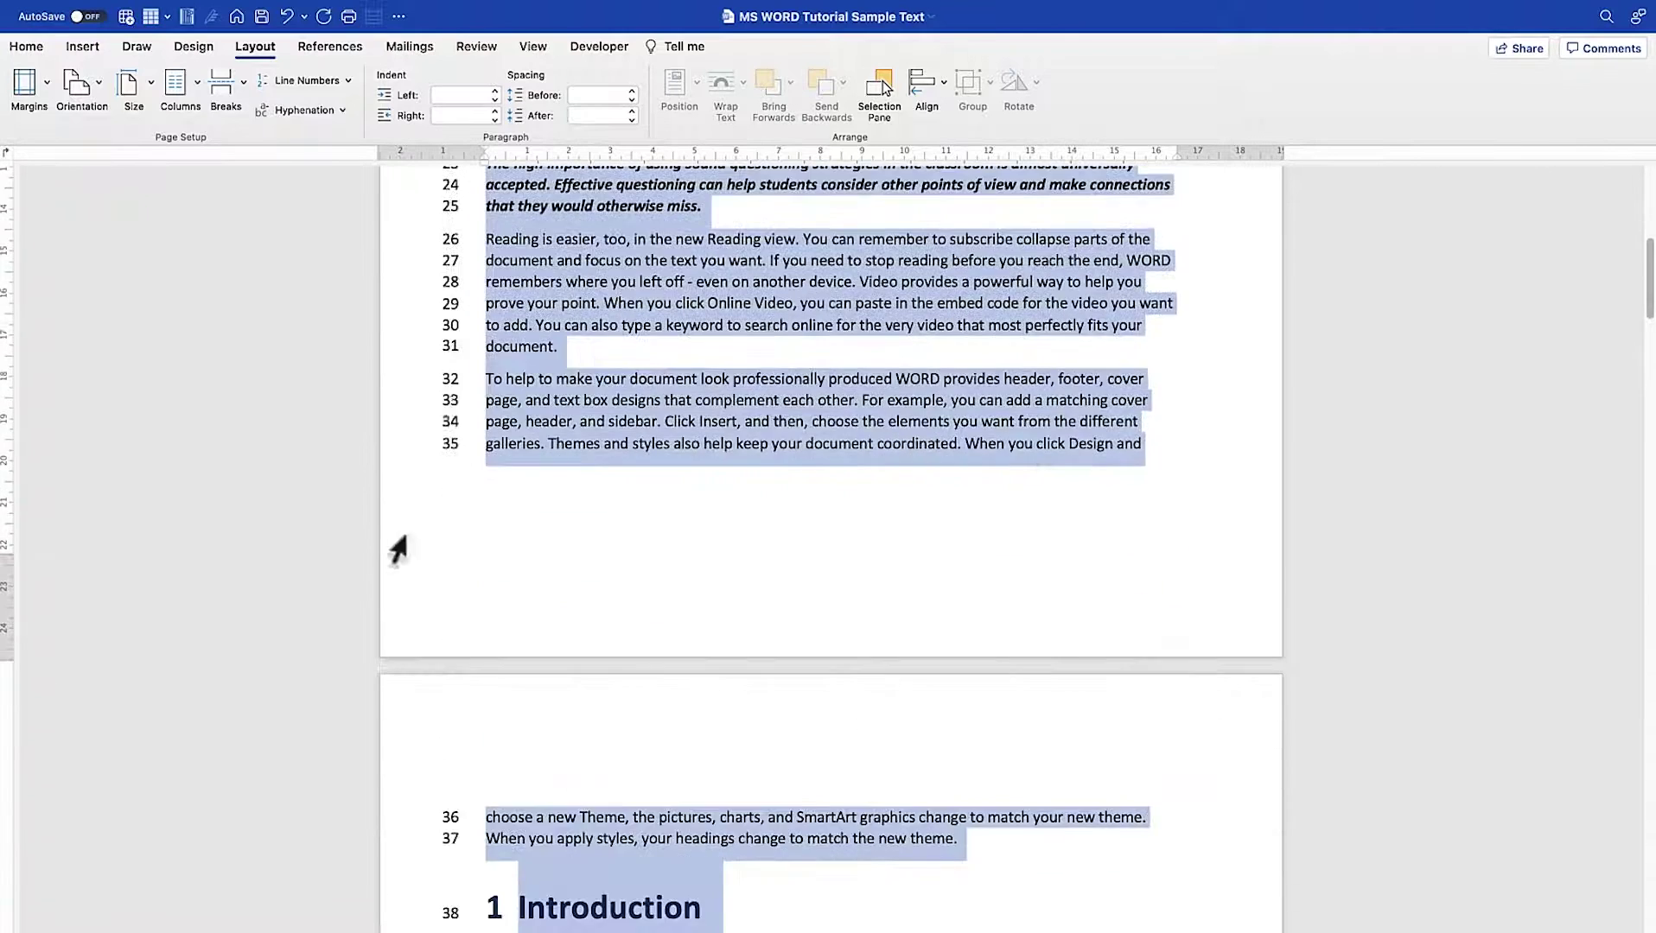
pyautogui.click(338, 80)
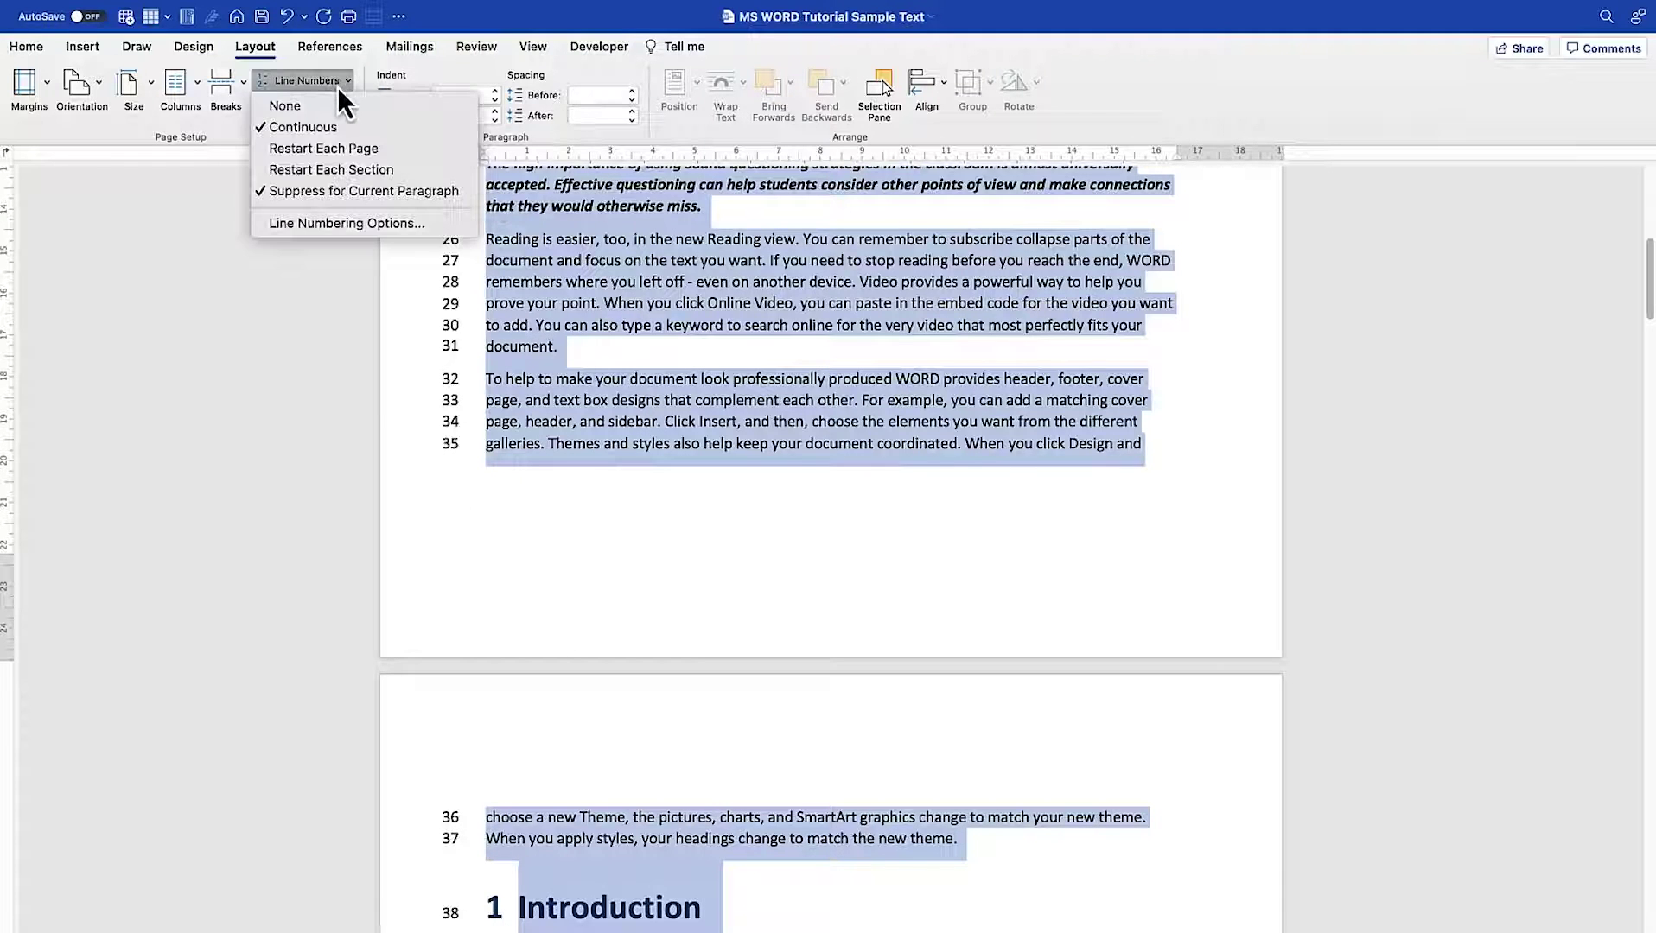
pyautogui.click(351, 177)
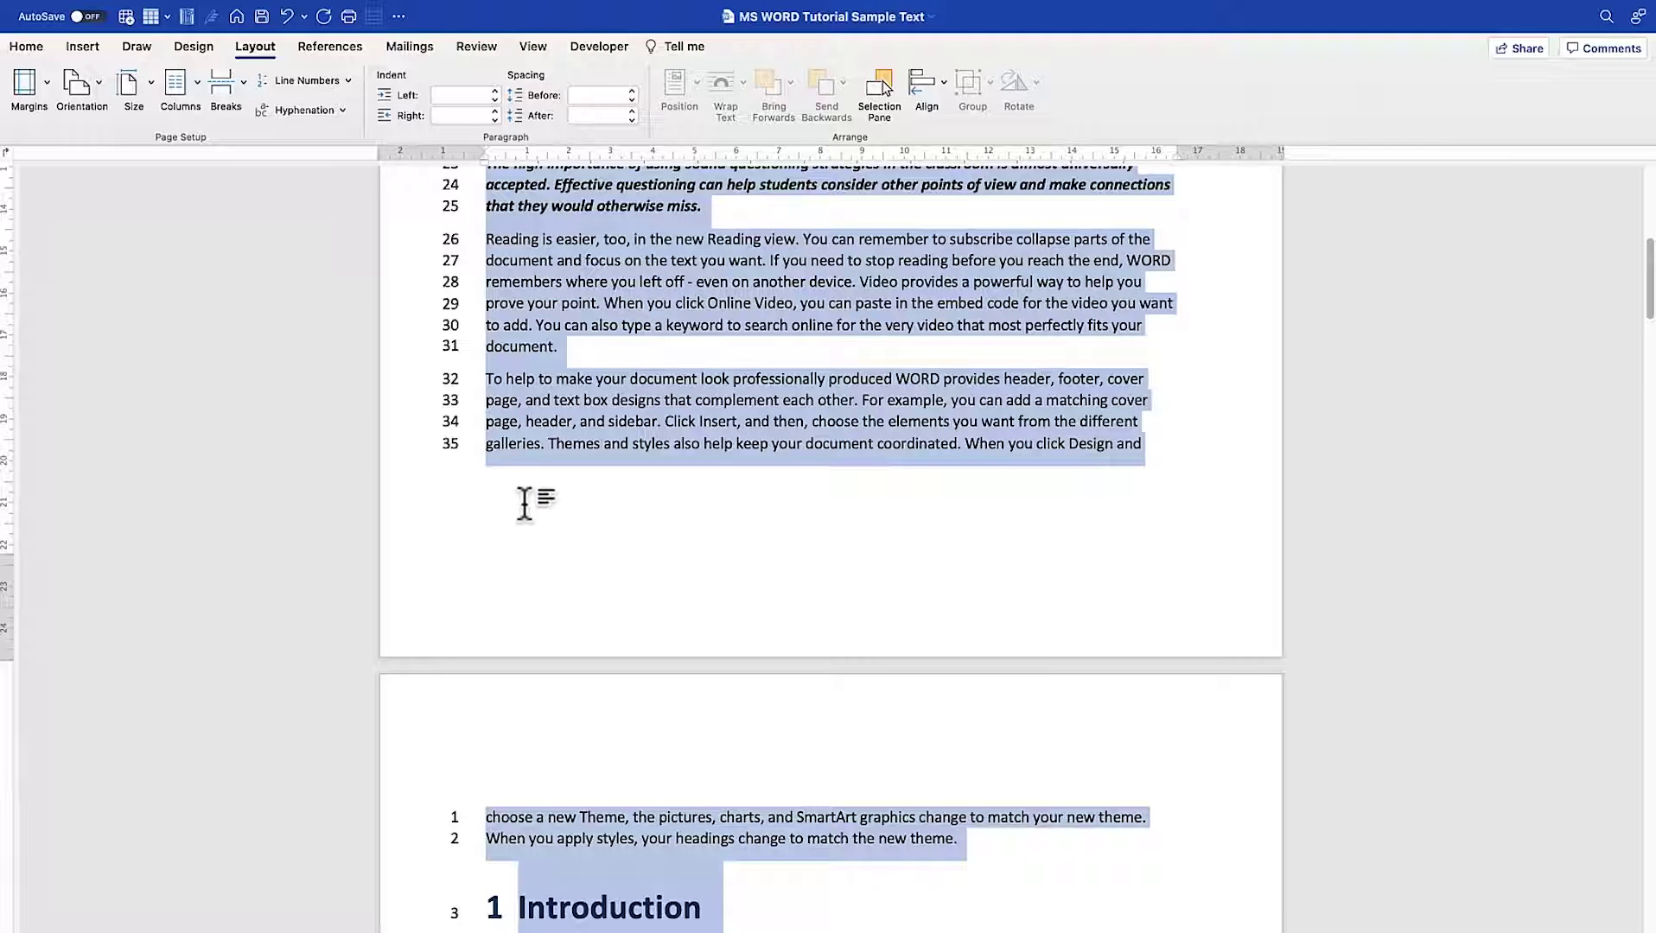
pyautogui.scroll(6, 521, 445)
pyautogui.scroll(2, 524, 444)
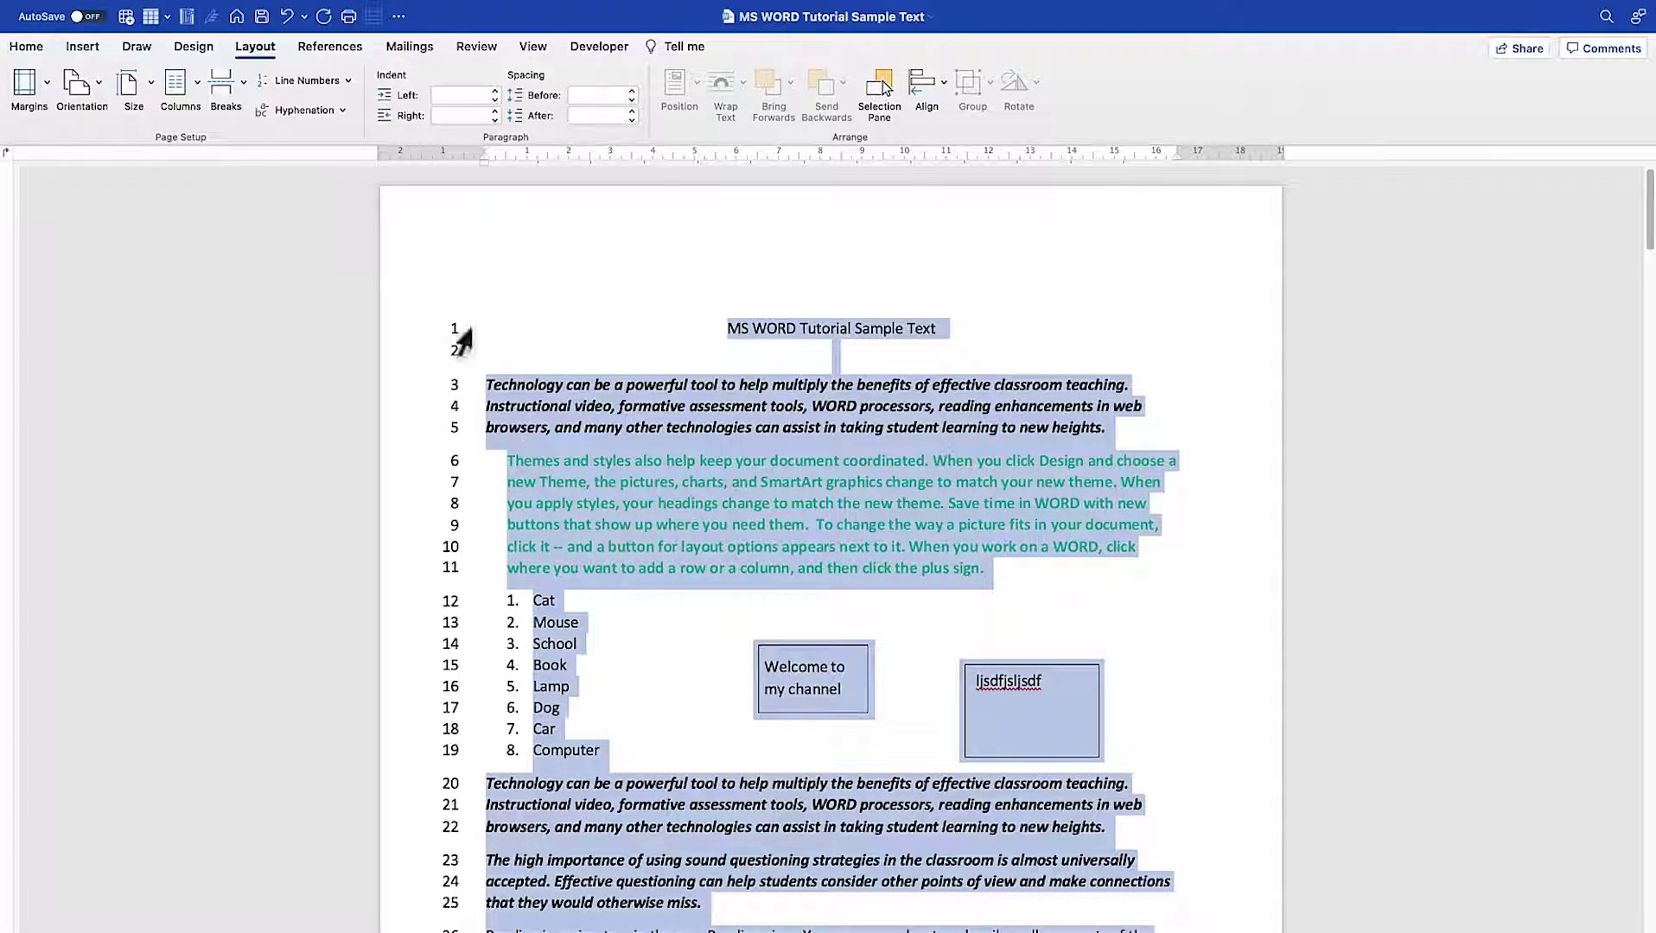
pyautogui.click(348, 86)
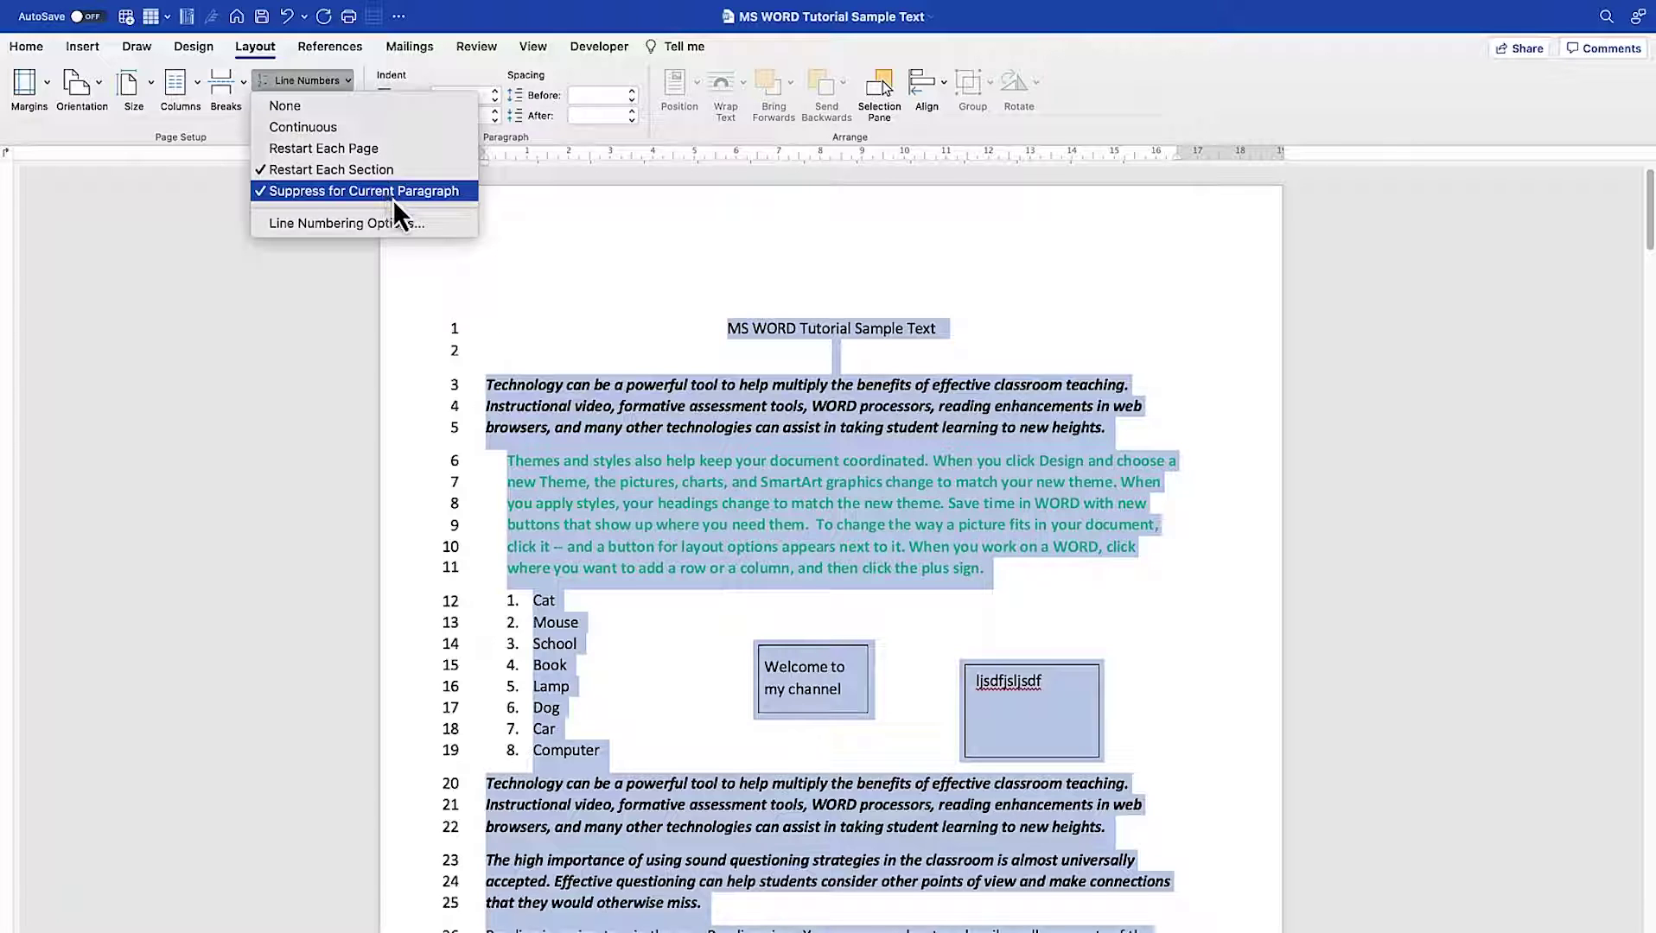
pyautogui.click(335, 224)
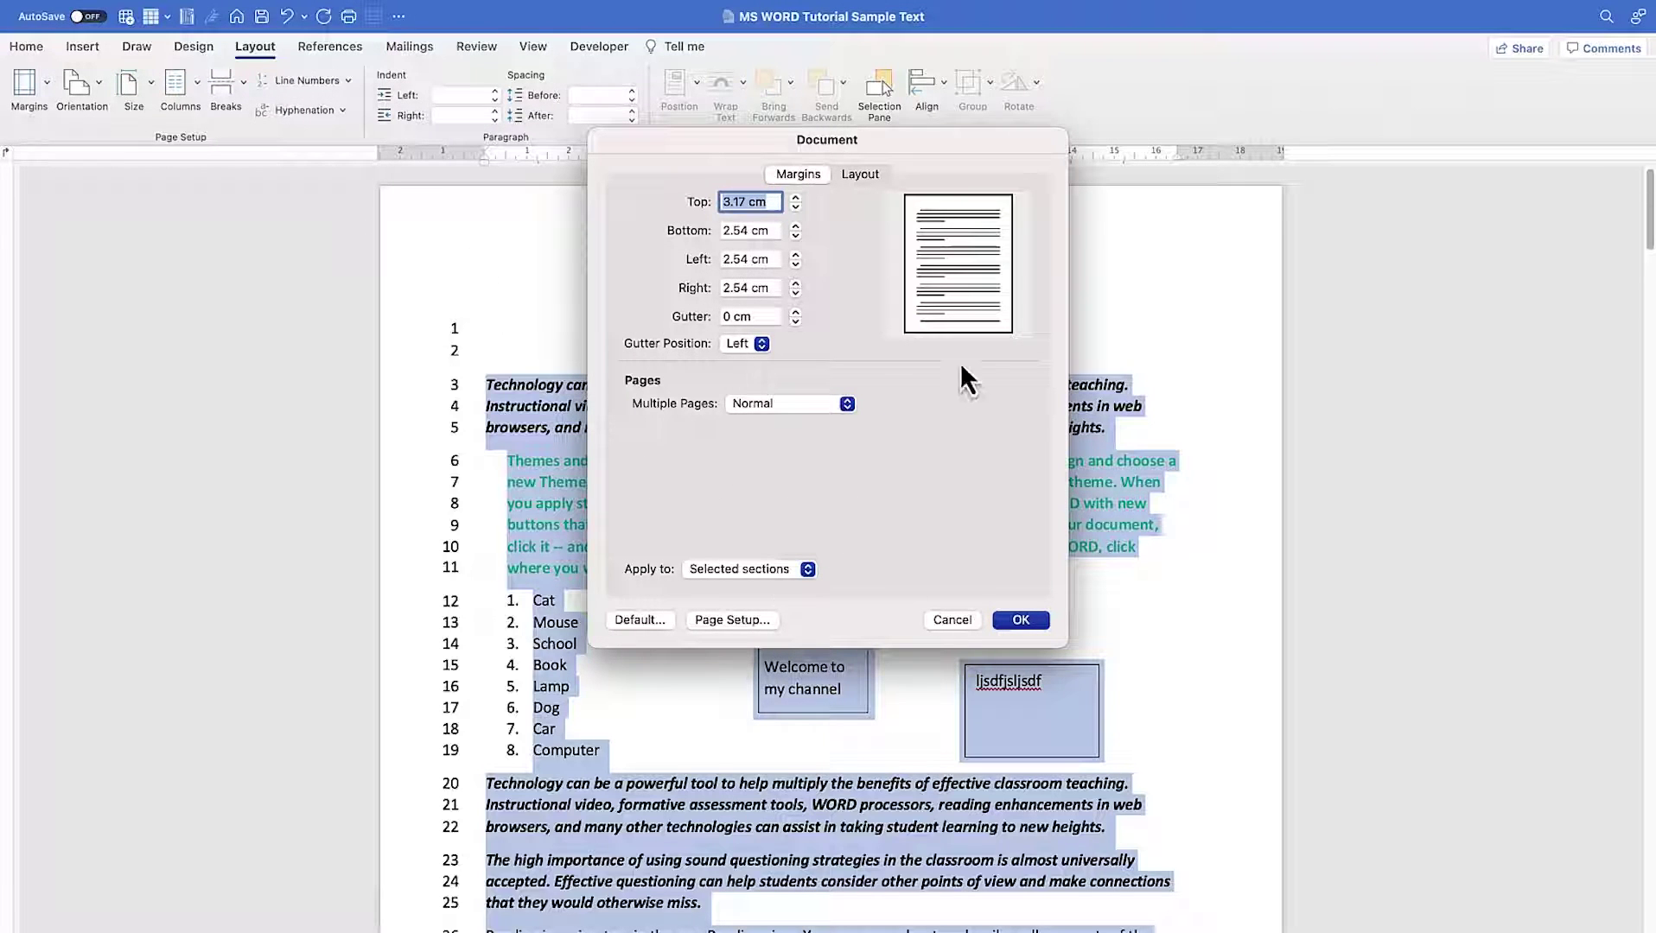
pyautogui.click(860, 174)
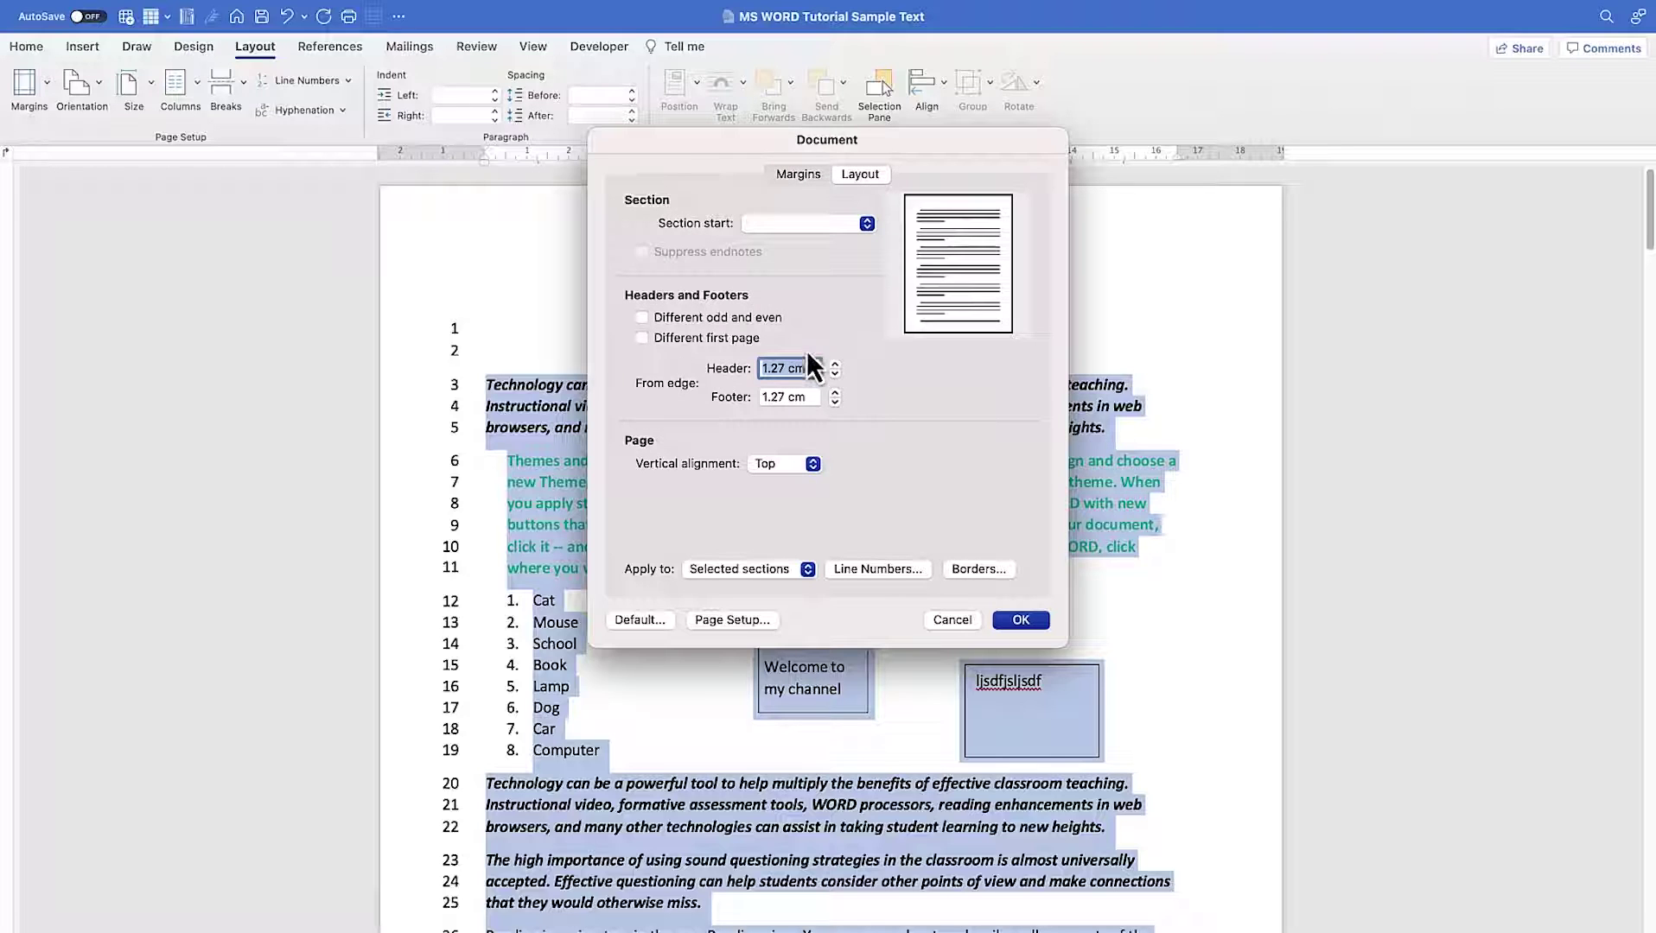
pyautogui.click(785, 568)
pyautogui.click(857, 573)
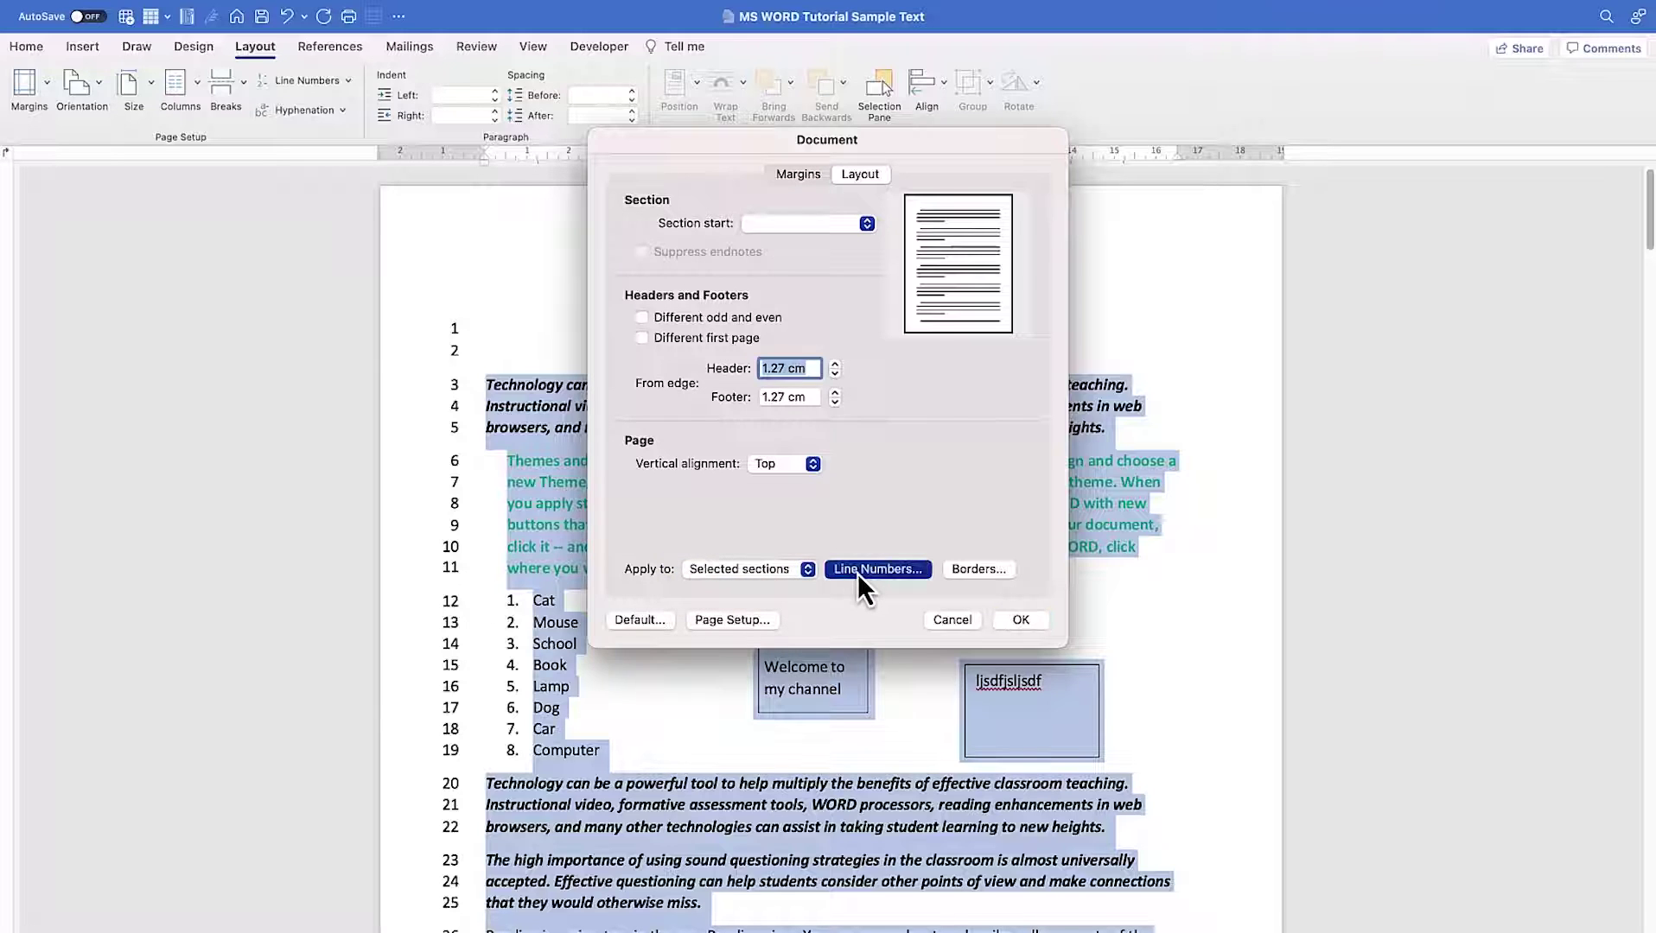
pyautogui.press('BackSpace')
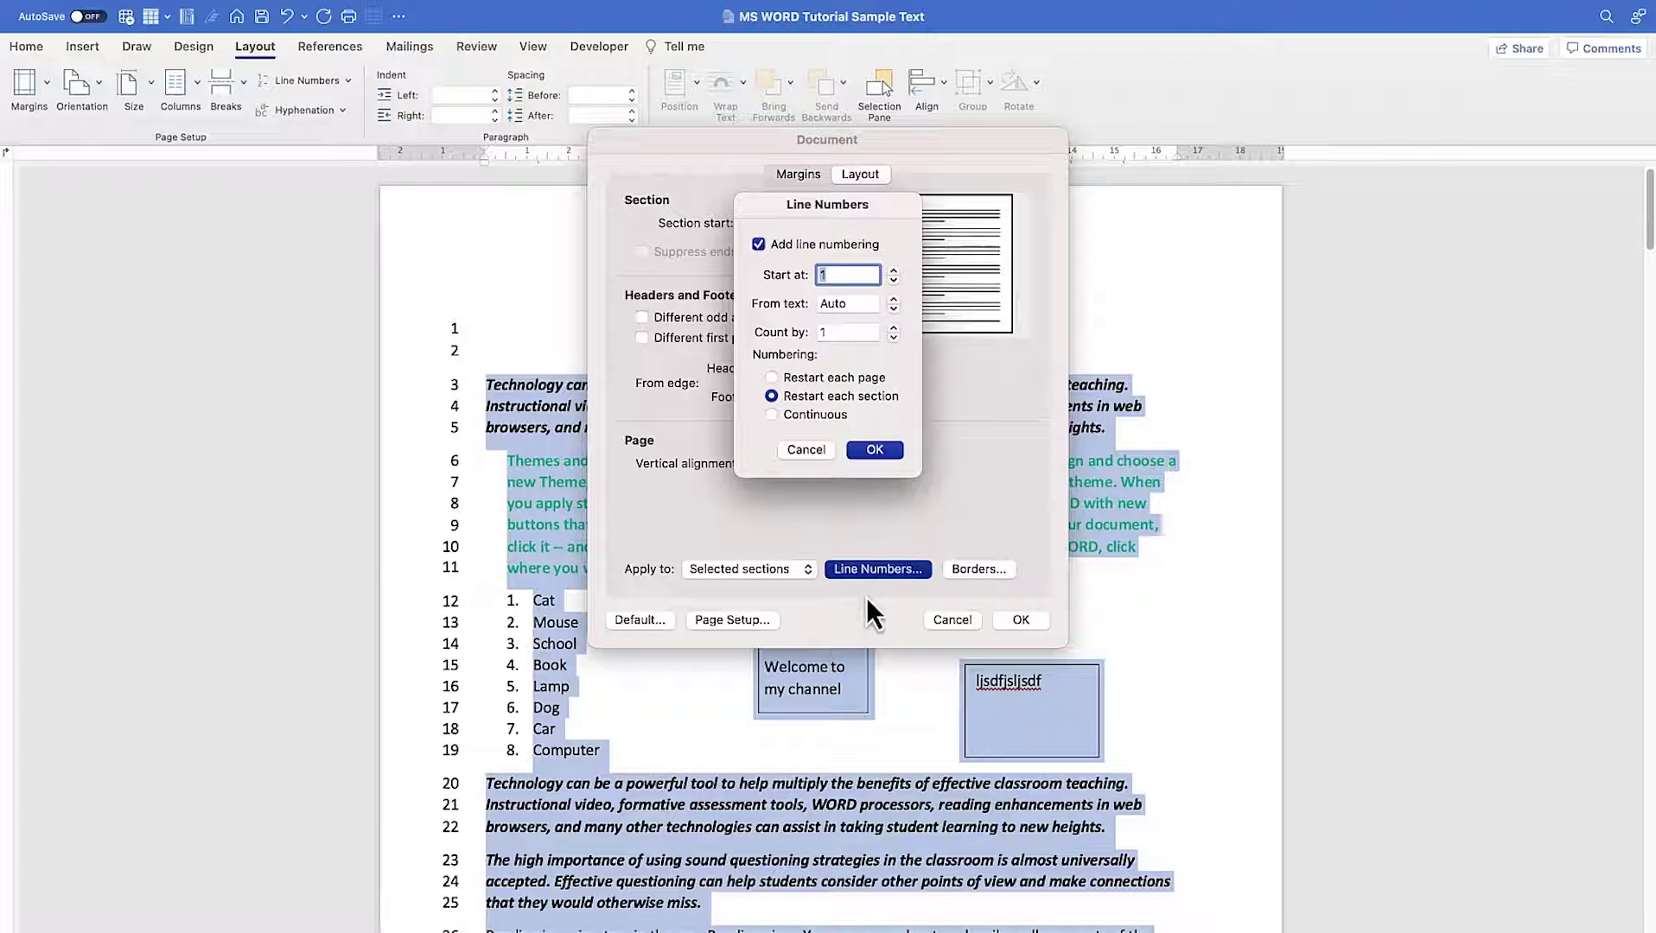
pyautogui.click(812, 450)
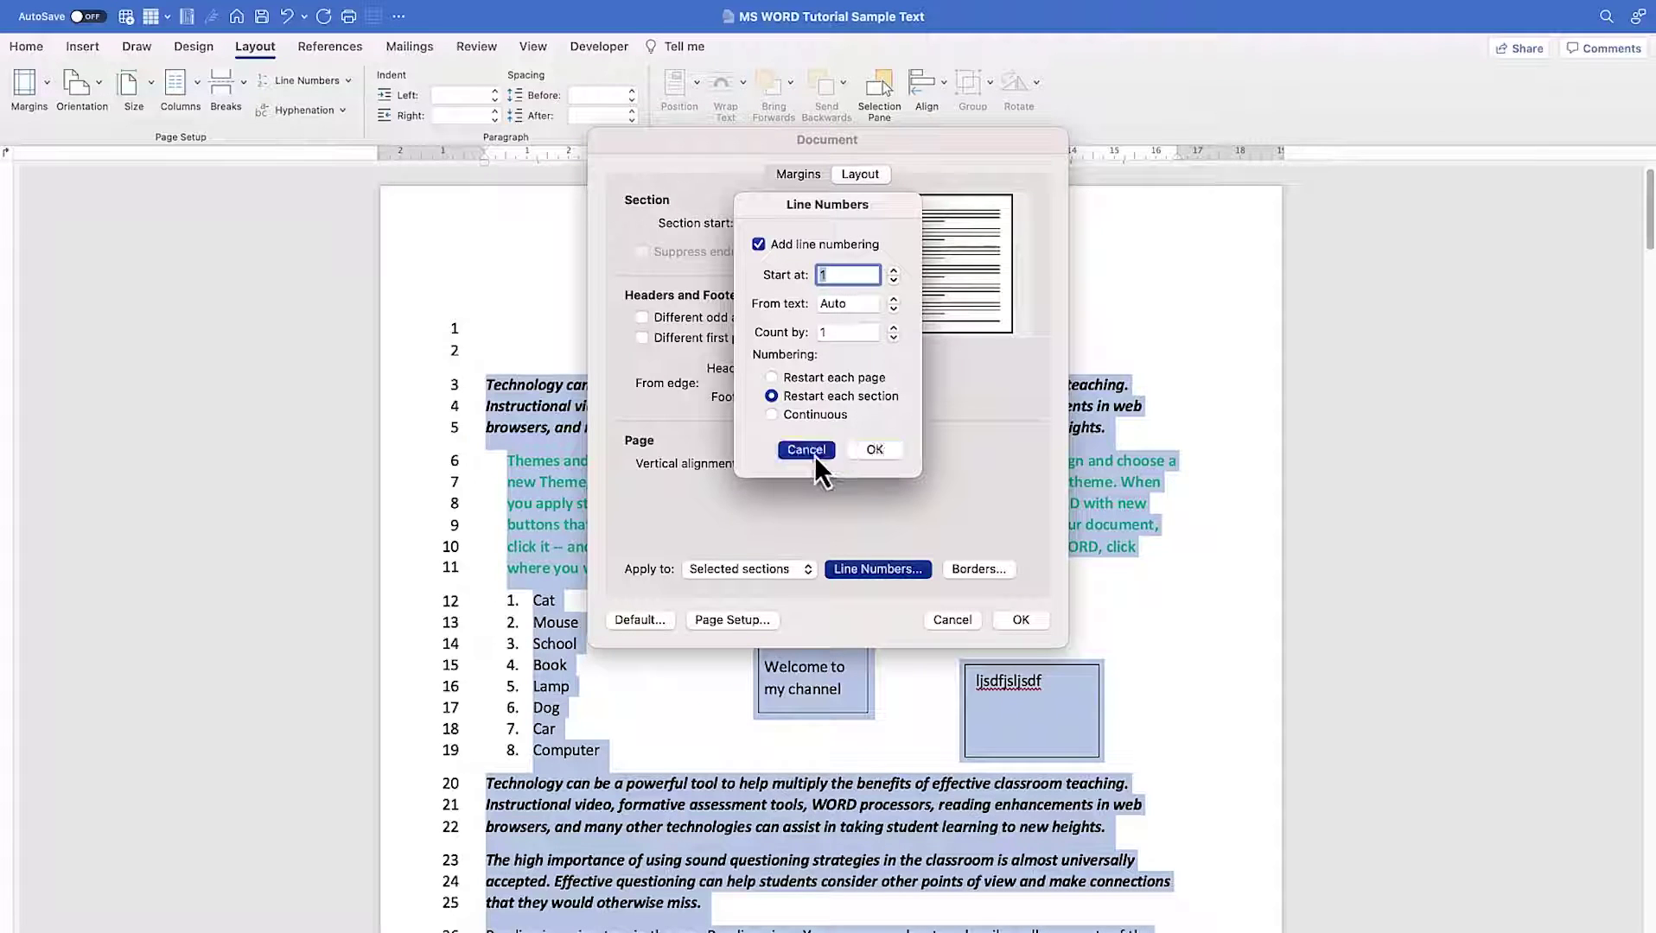
pyautogui.click(979, 618)
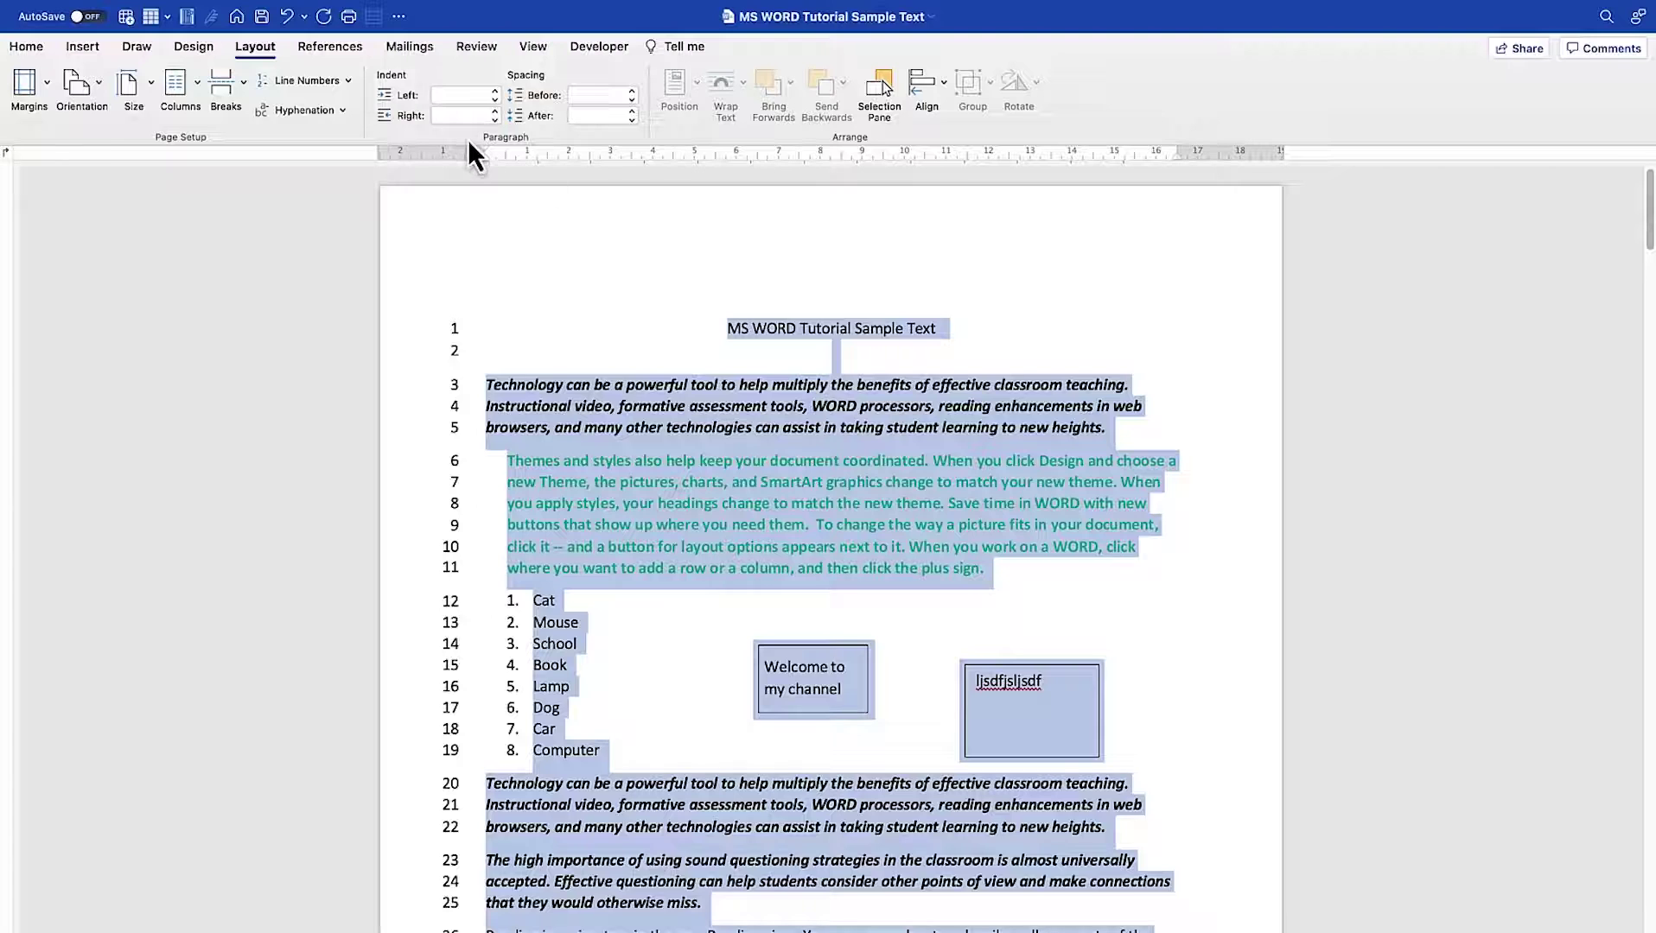
# Select the entire document and set Line Numbers to None
pyautogui.click(782, 523)
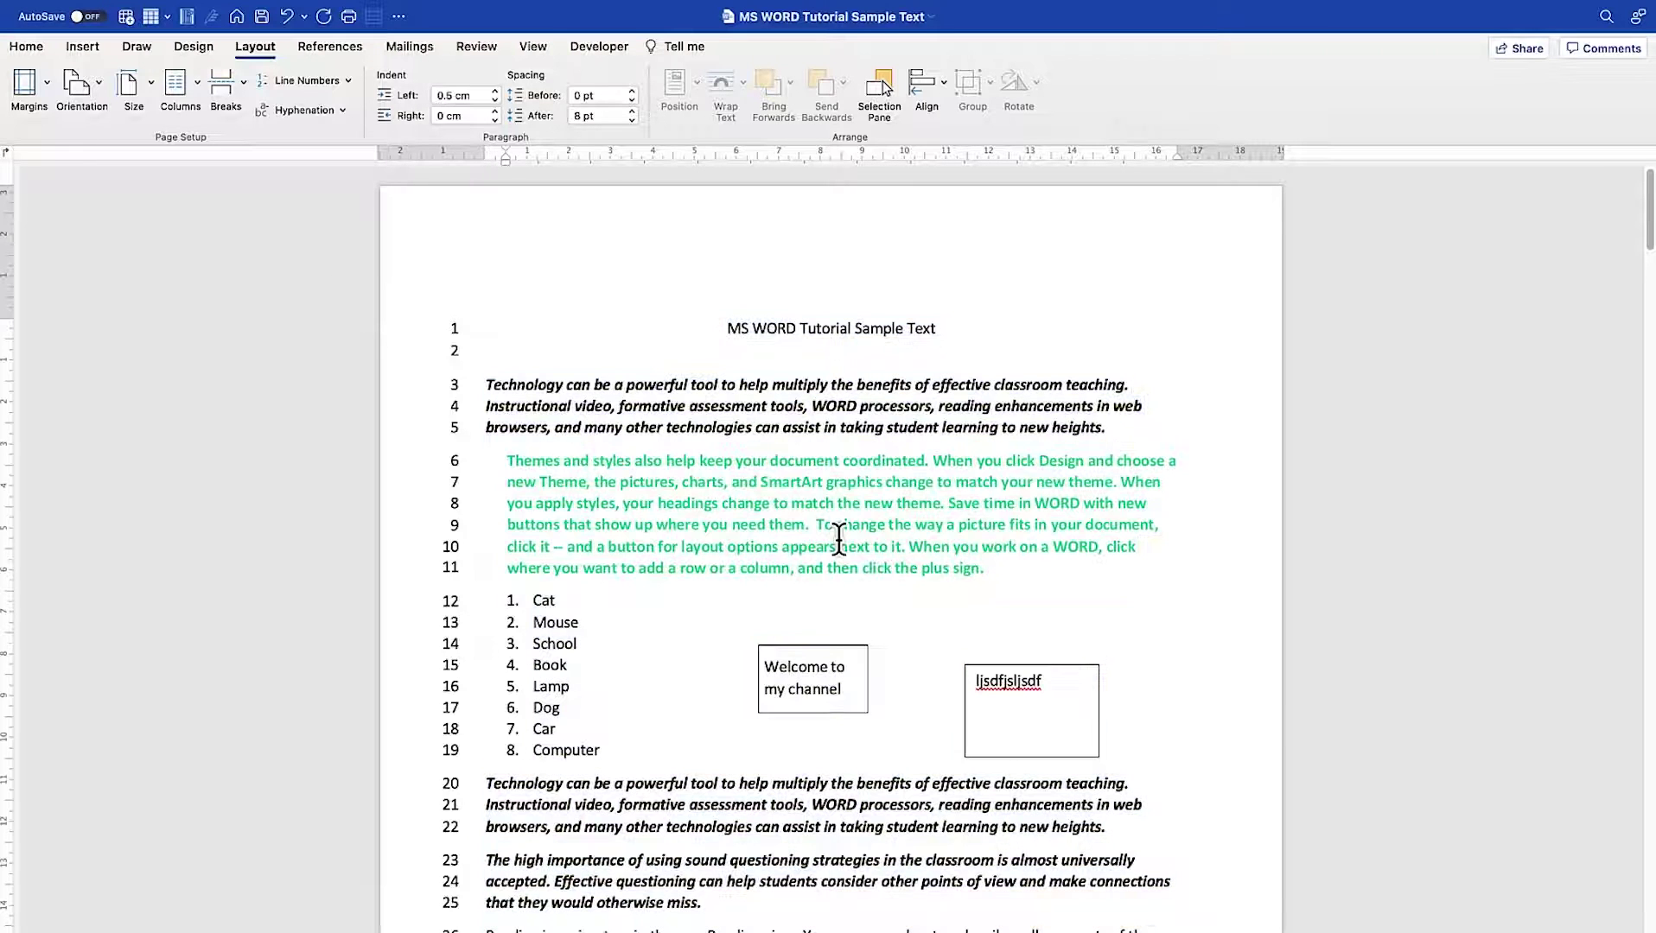
pyautogui.press('super+a')
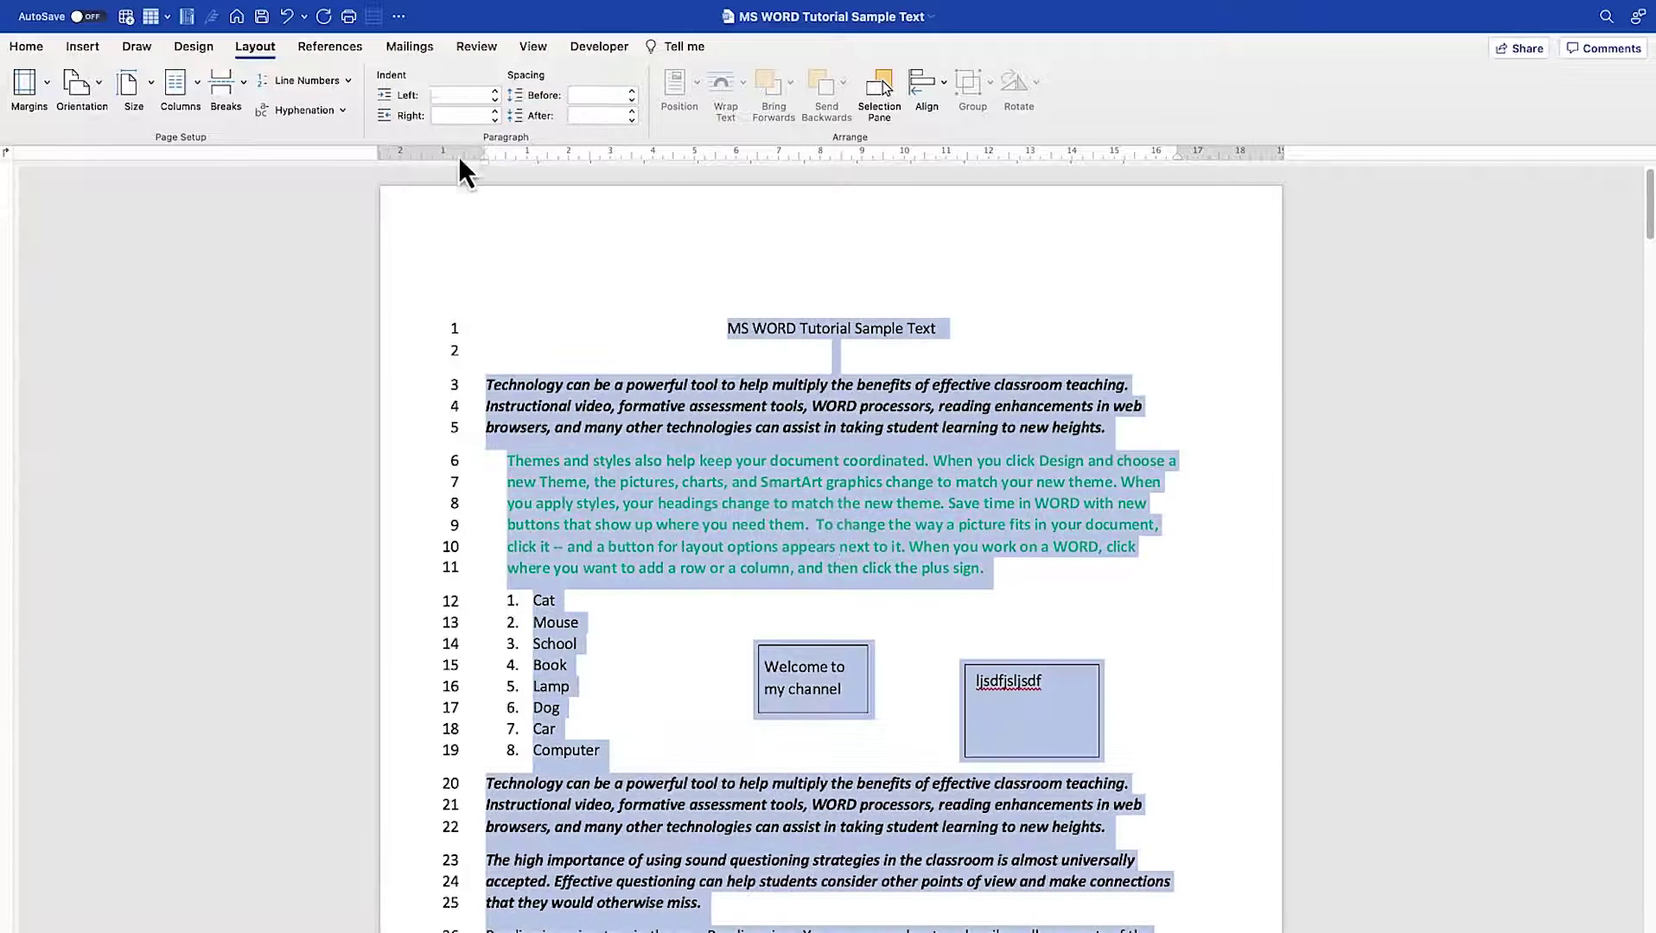
pyautogui.click(333, 83)
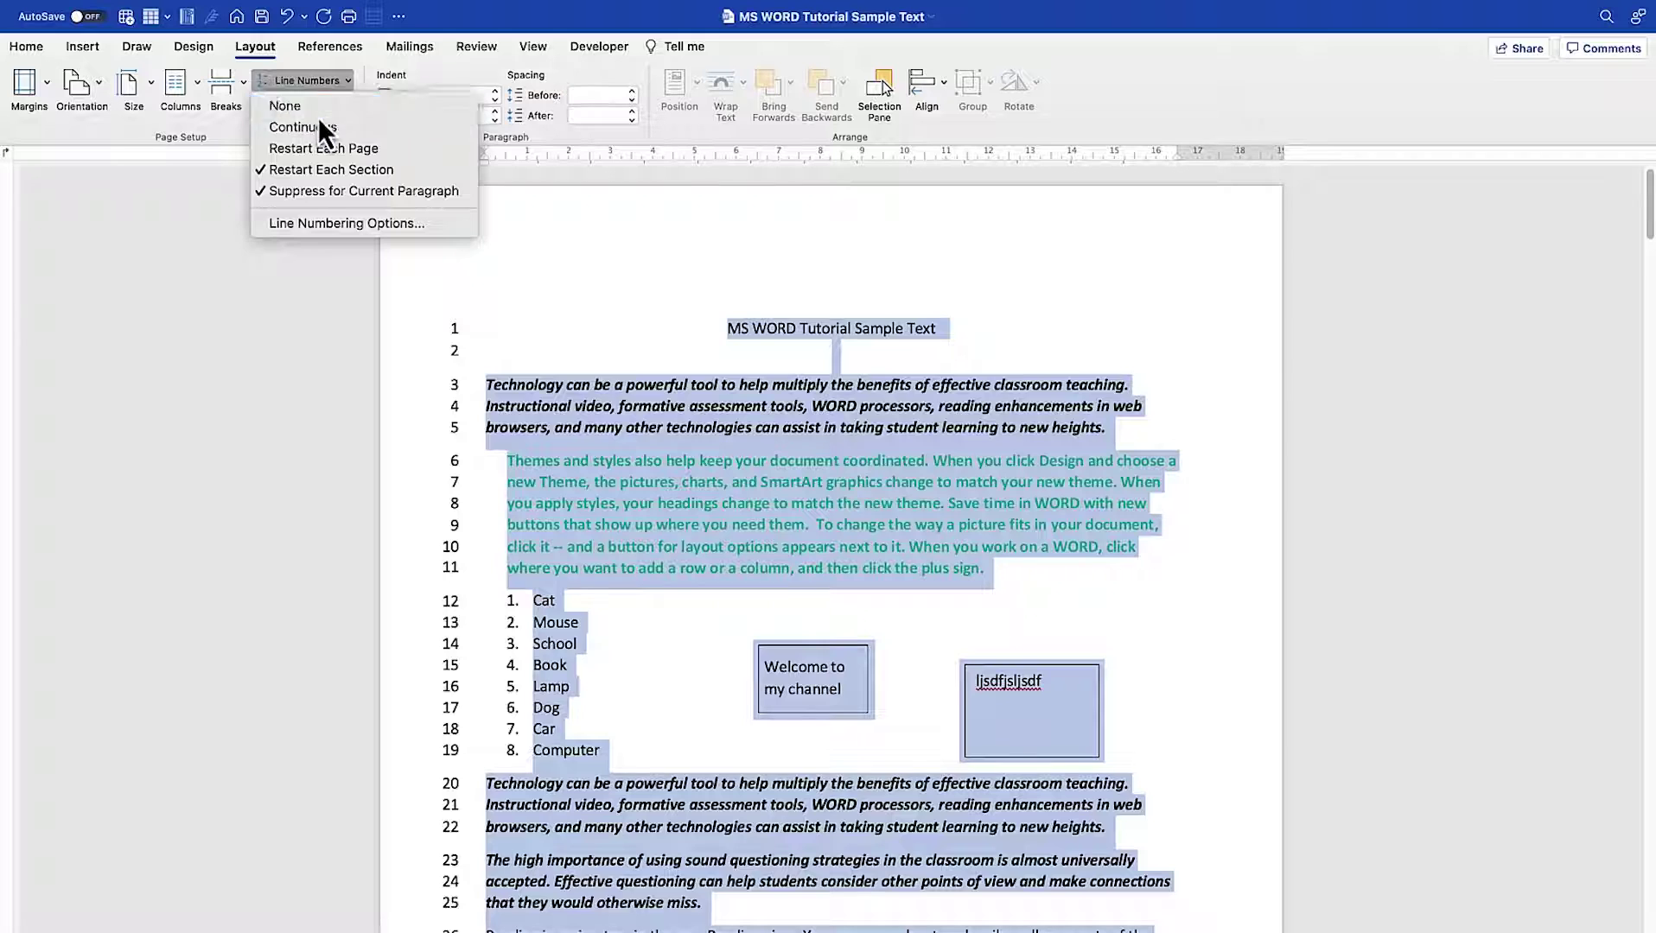
pyautogui.click(318, 116)
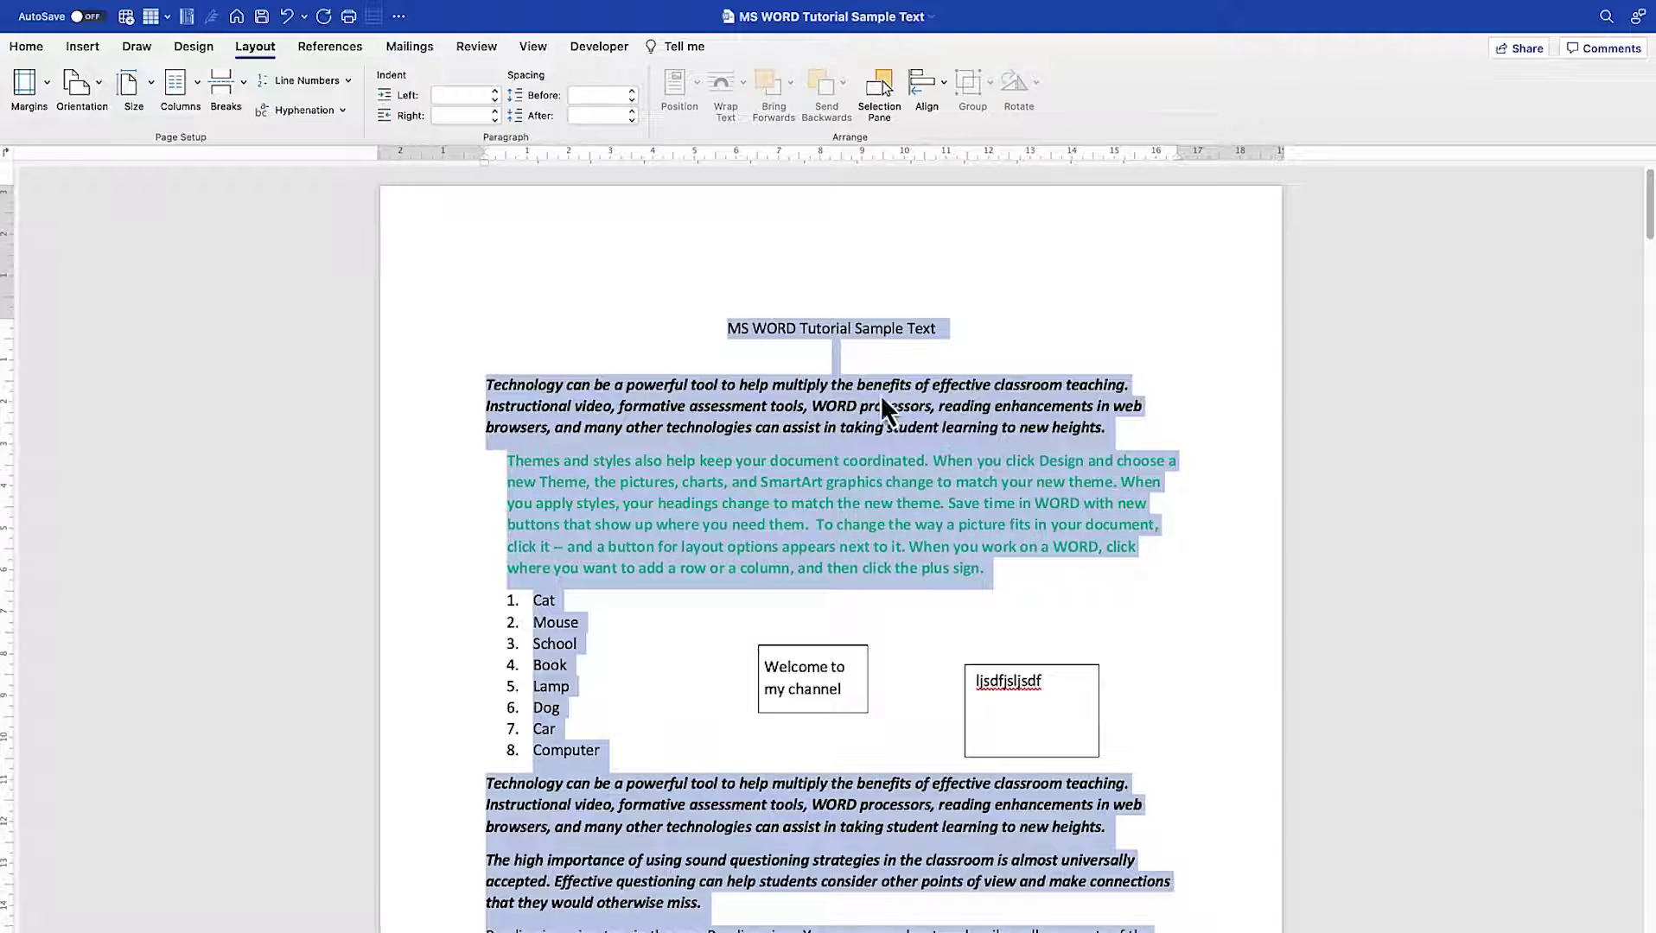
# Turn on Automatic hyphenation and highlight the hyphenated 'In-' at a line end
pyautogui.click(340, 112)
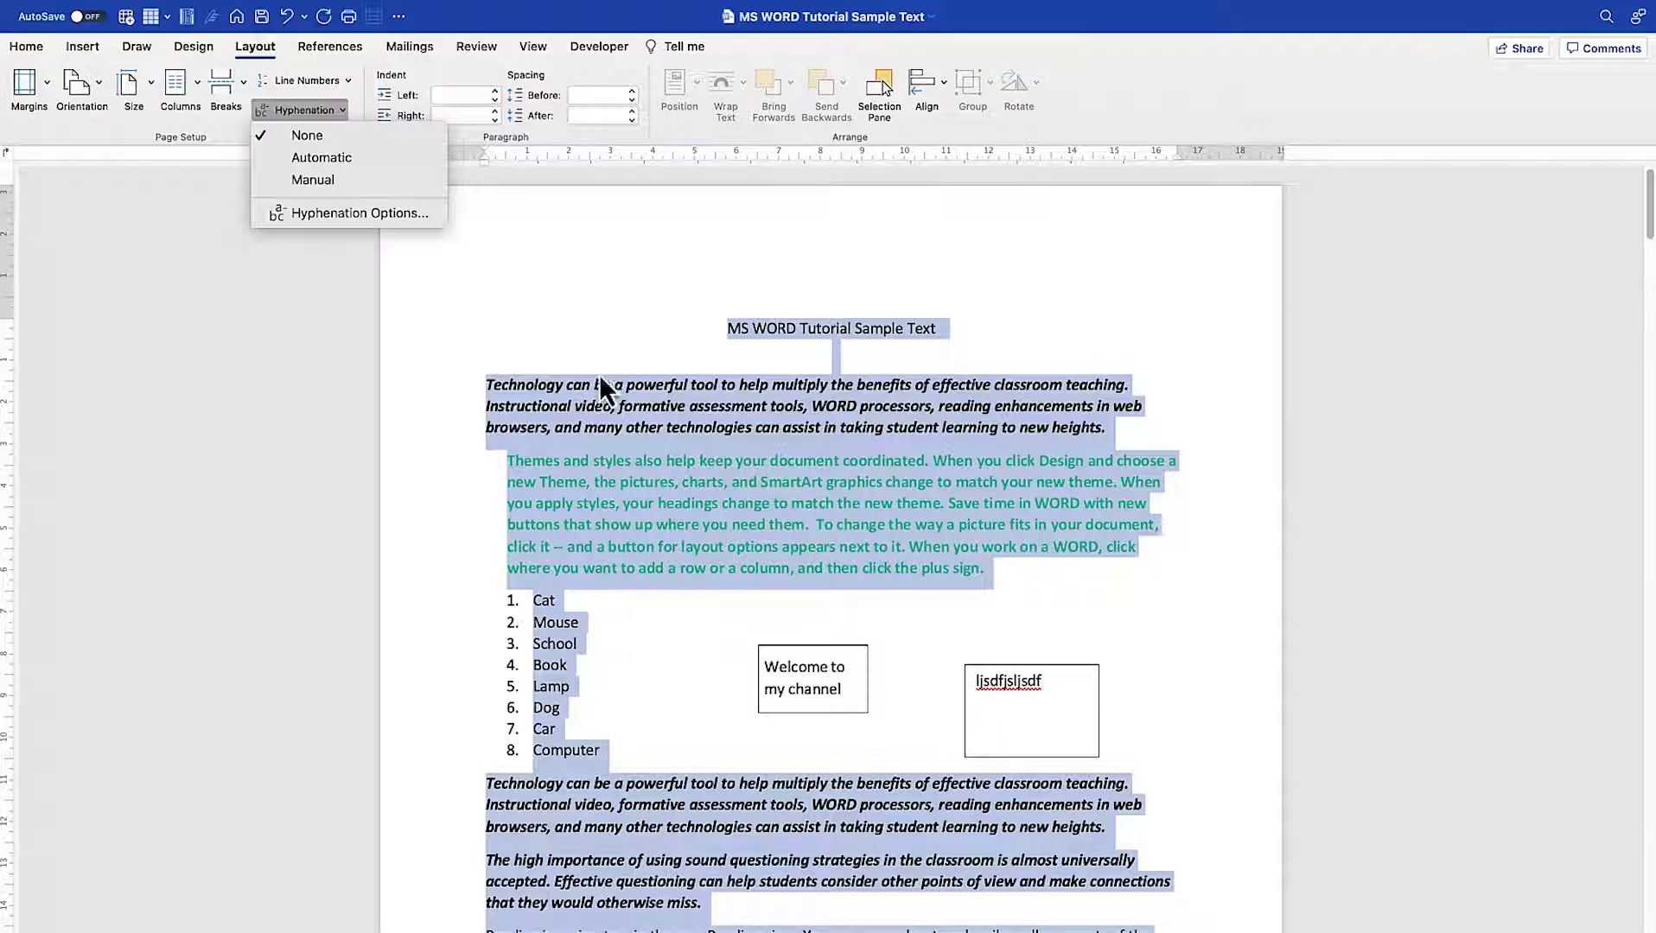
pyautogui.click(356, 160)
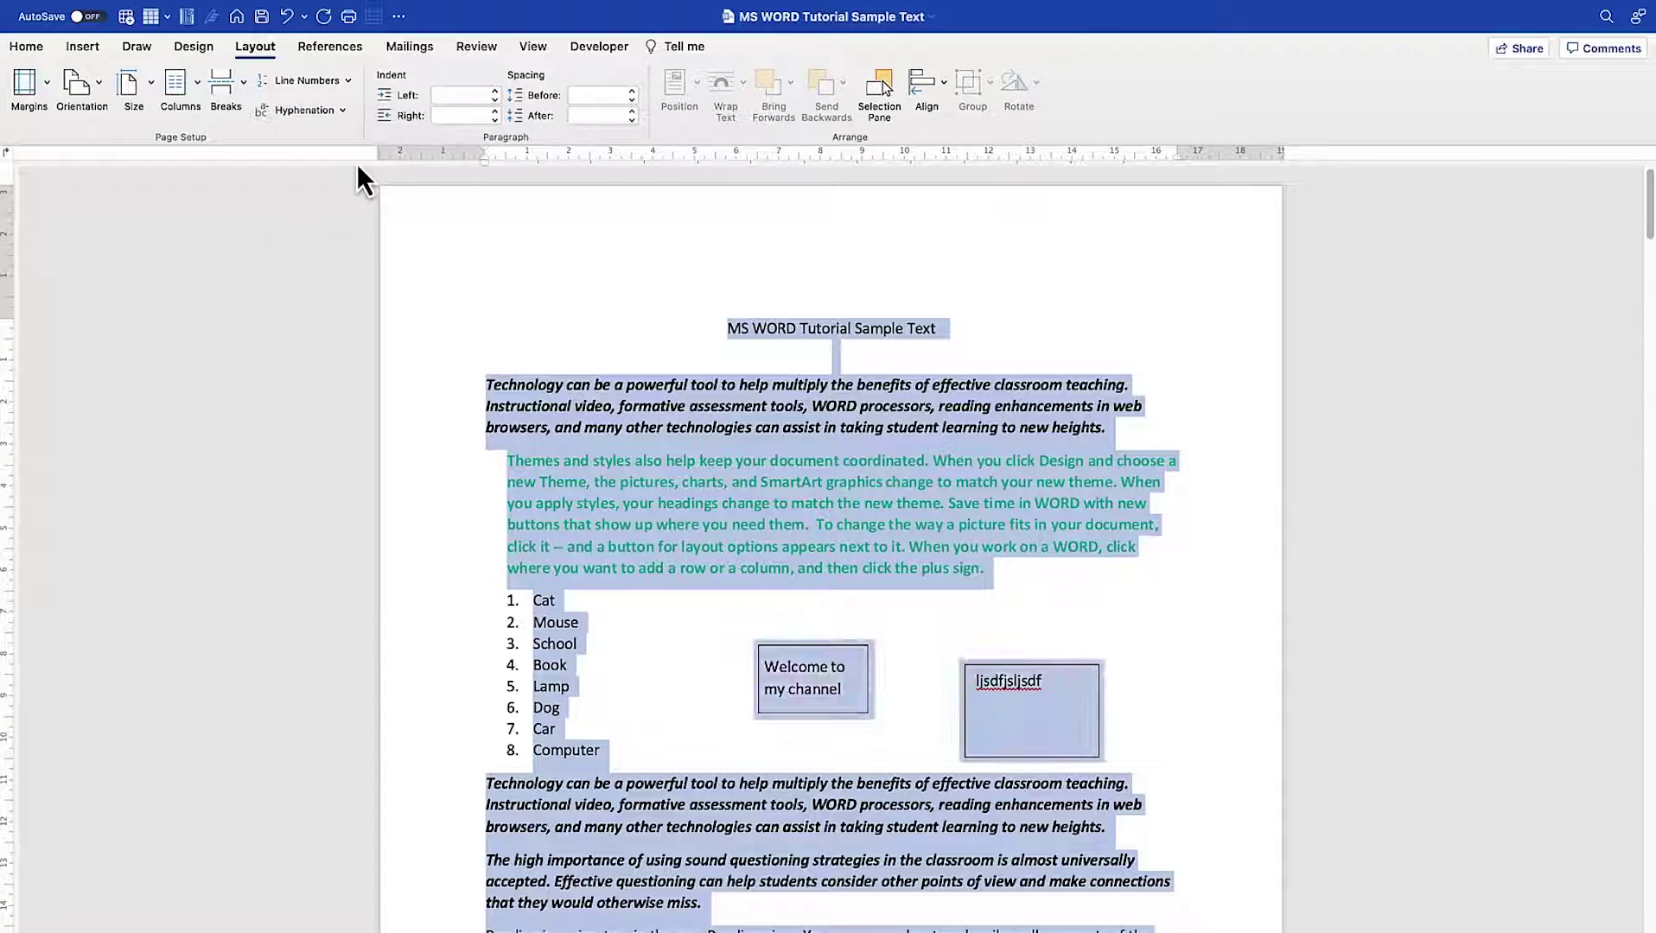
pyautogui.click(1149, 394)
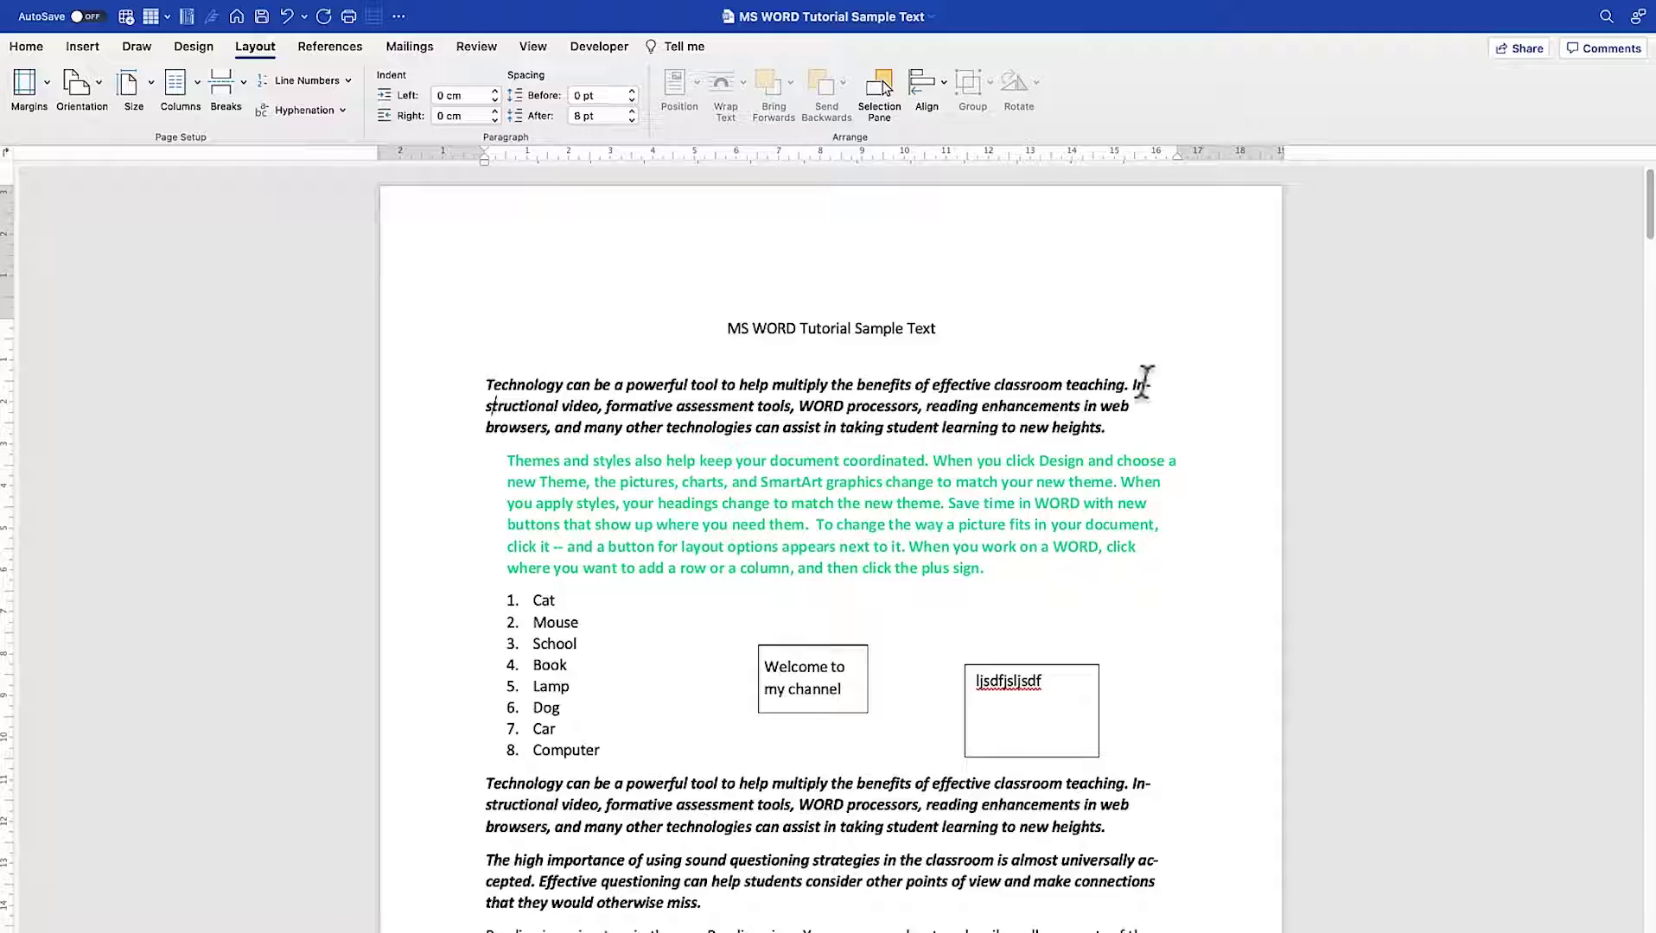
pyautogui.moveTo(1156, 385)
pyautogui.mouseDown()
pyautogui.moveTo(1135, 381)
pyautogui.moveTo(1138, 404)
pyautogui.mouseUp()
# Highlight other split words such as 'ac-cepted' to check the hyphenation
pyautogui.scroll(-5, 937, 506)
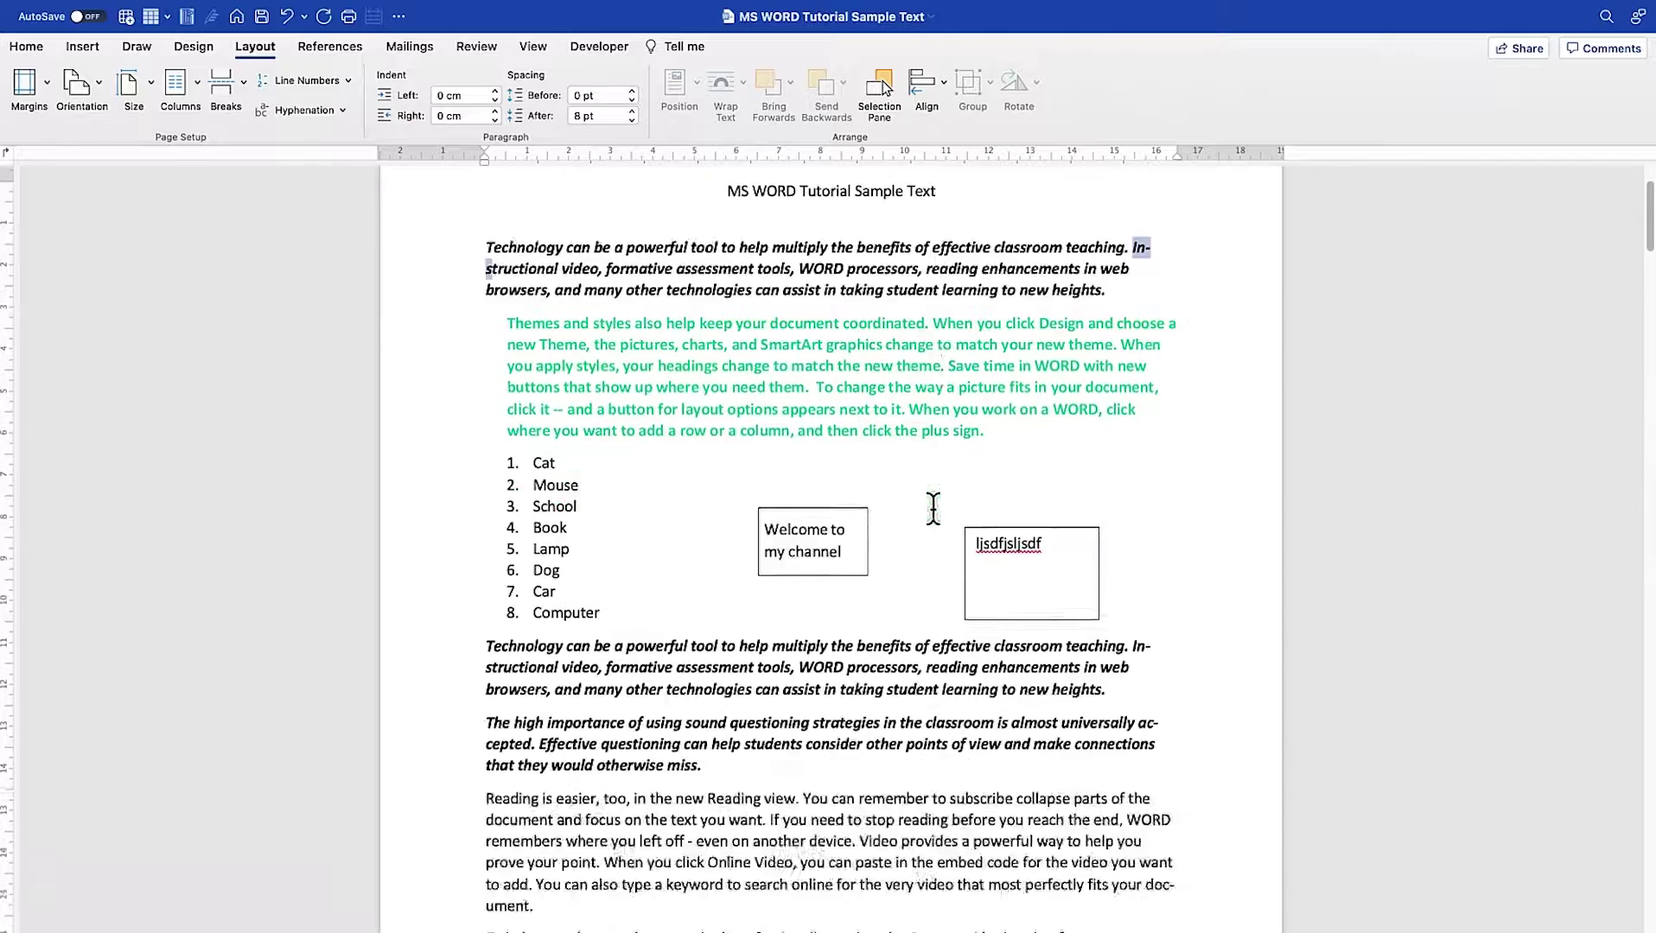
pyautogui.moveTo(1171, 467); pyautogui.dragTo(1099, 446)
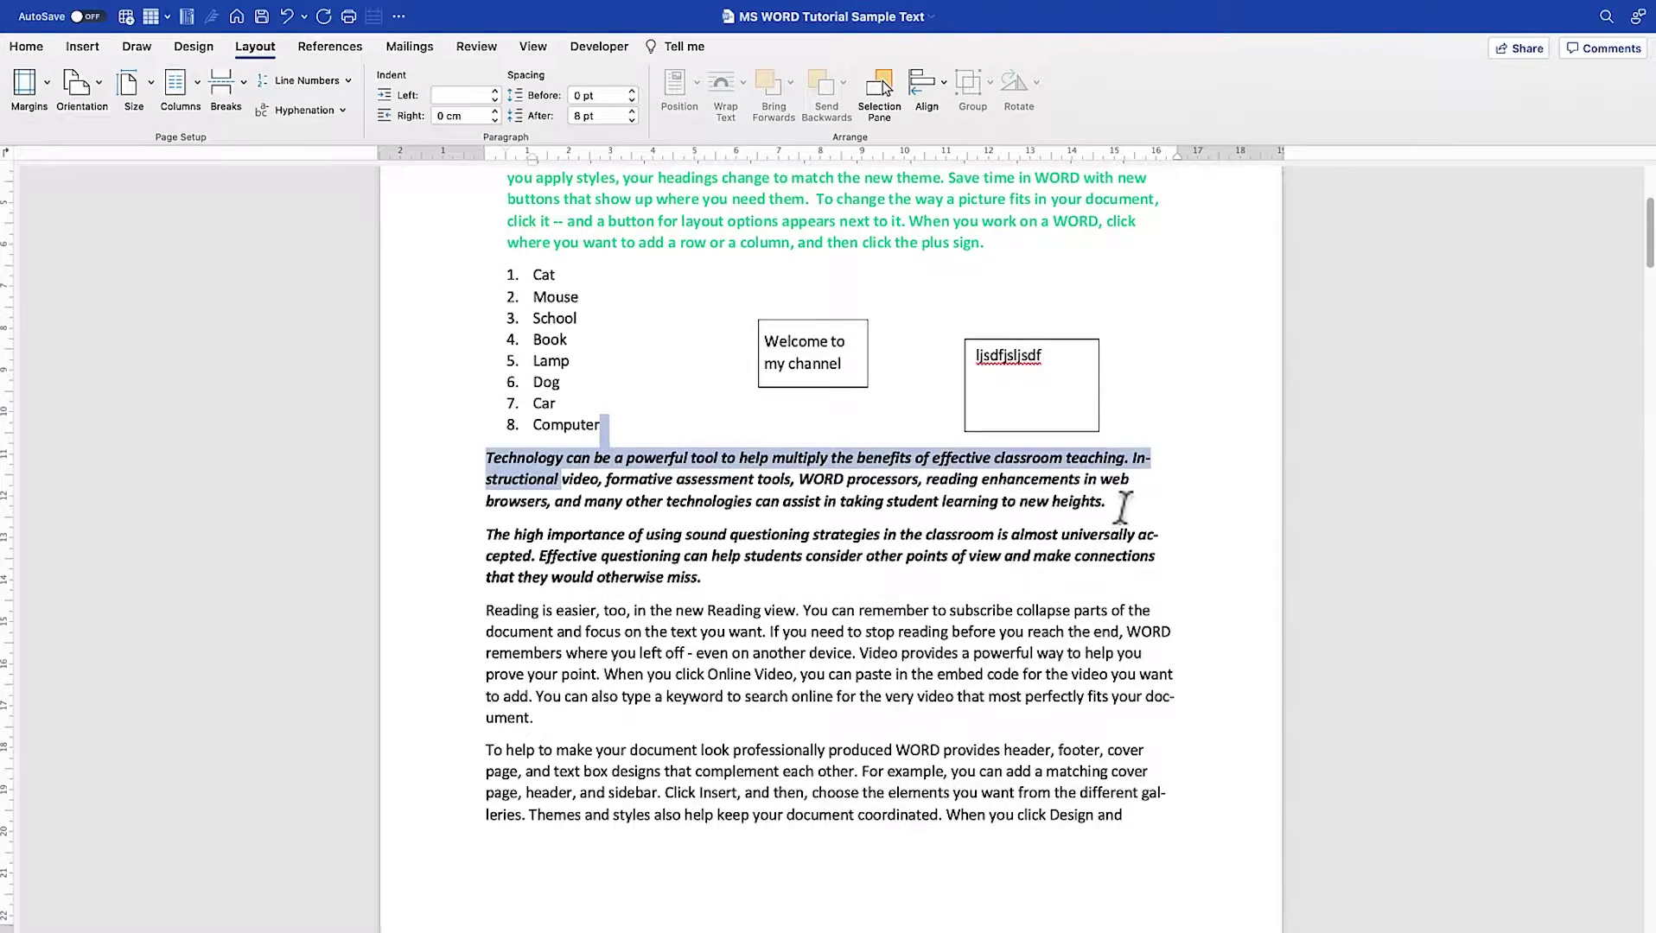
pyautogui.scroll(-9, 1121, 508)
pyautogui.scroll(2, 1146, 400)
pyautogui.moveTo(1178, 333); pyautogui.dragTo(1141, 326)
pyautogui.scroll(-7, 1016, 469)
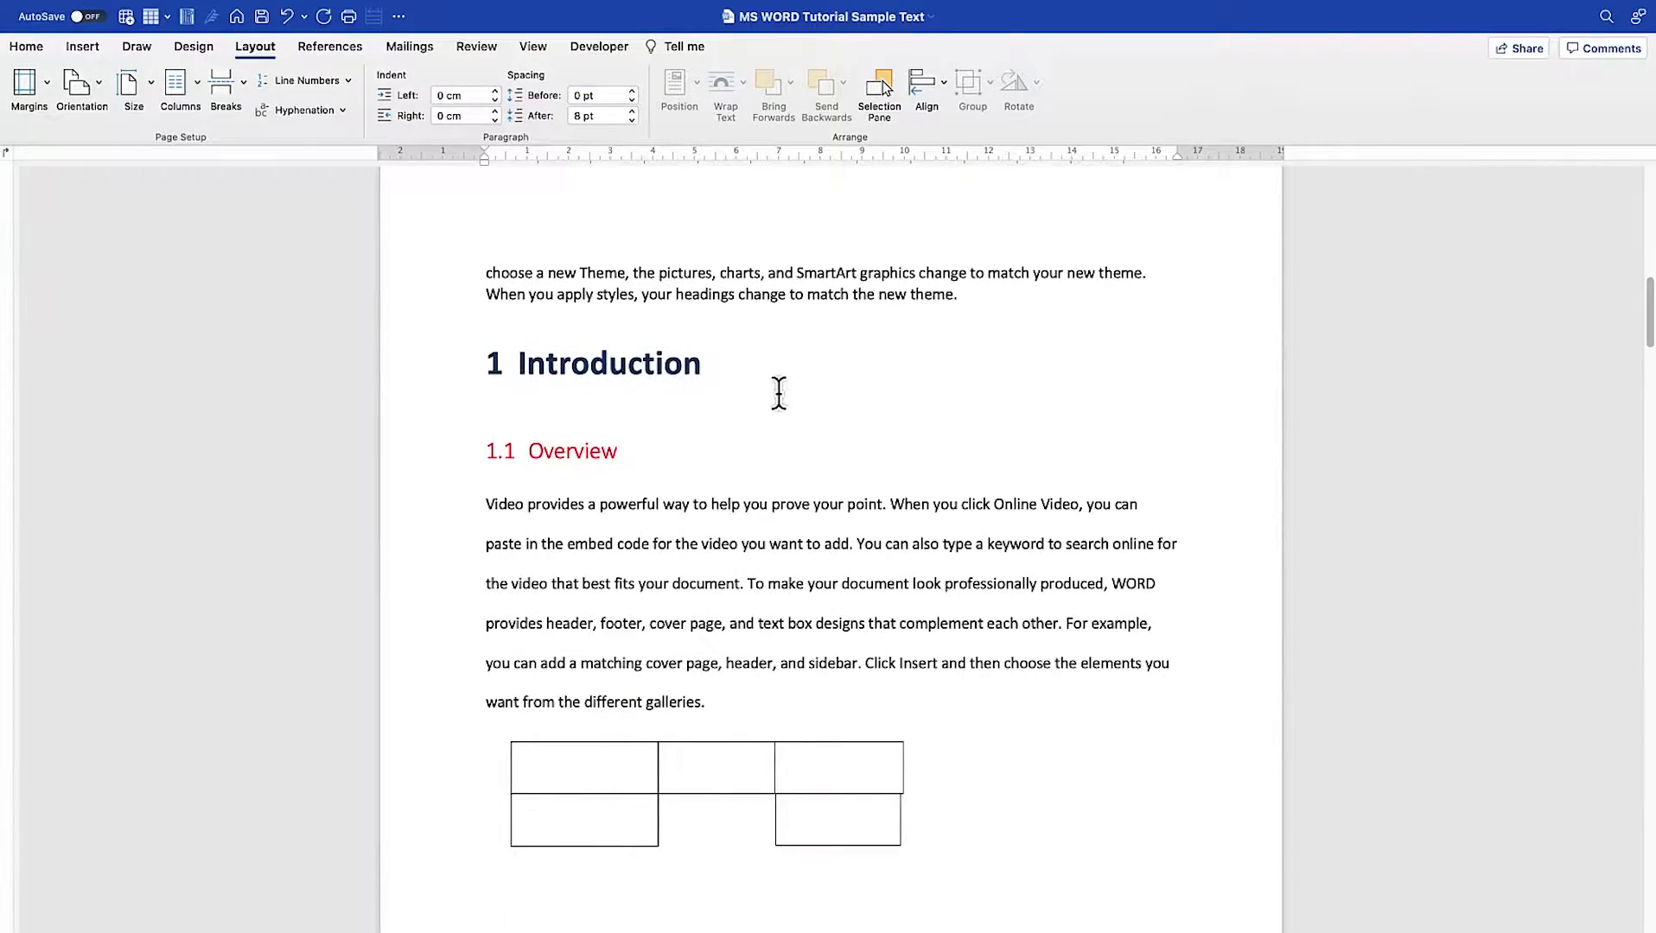
pyautogui.scroll(9, 648, 328)
pyautogui.scroll(10, 584, 392)
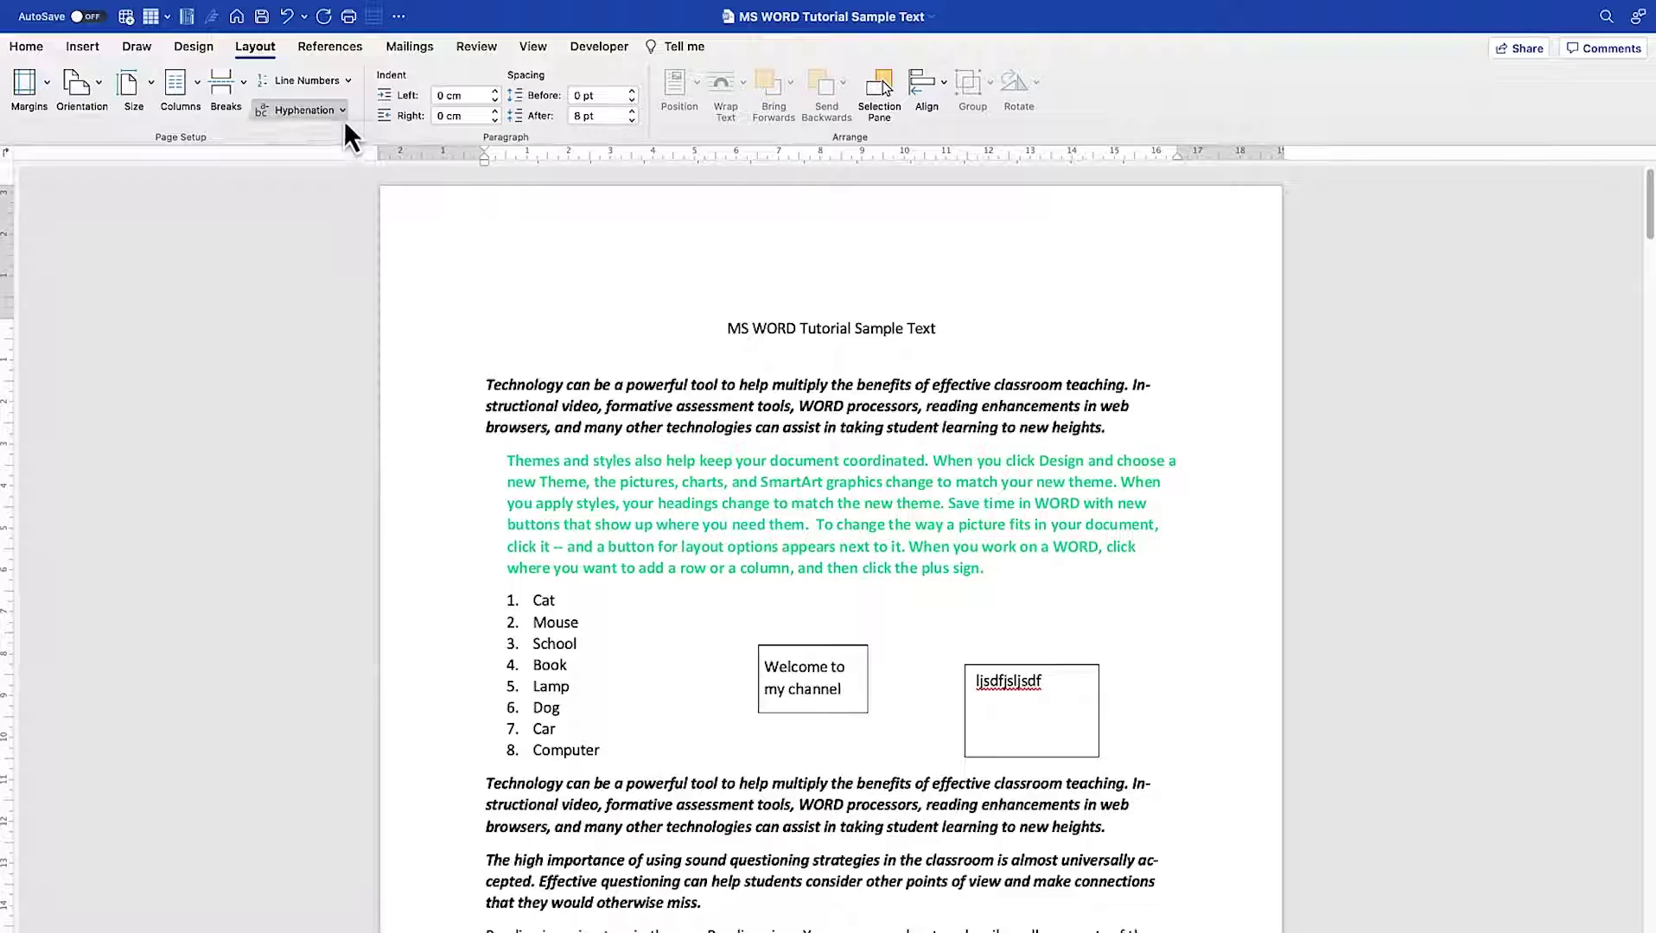
pyautogui.click(344, 116)
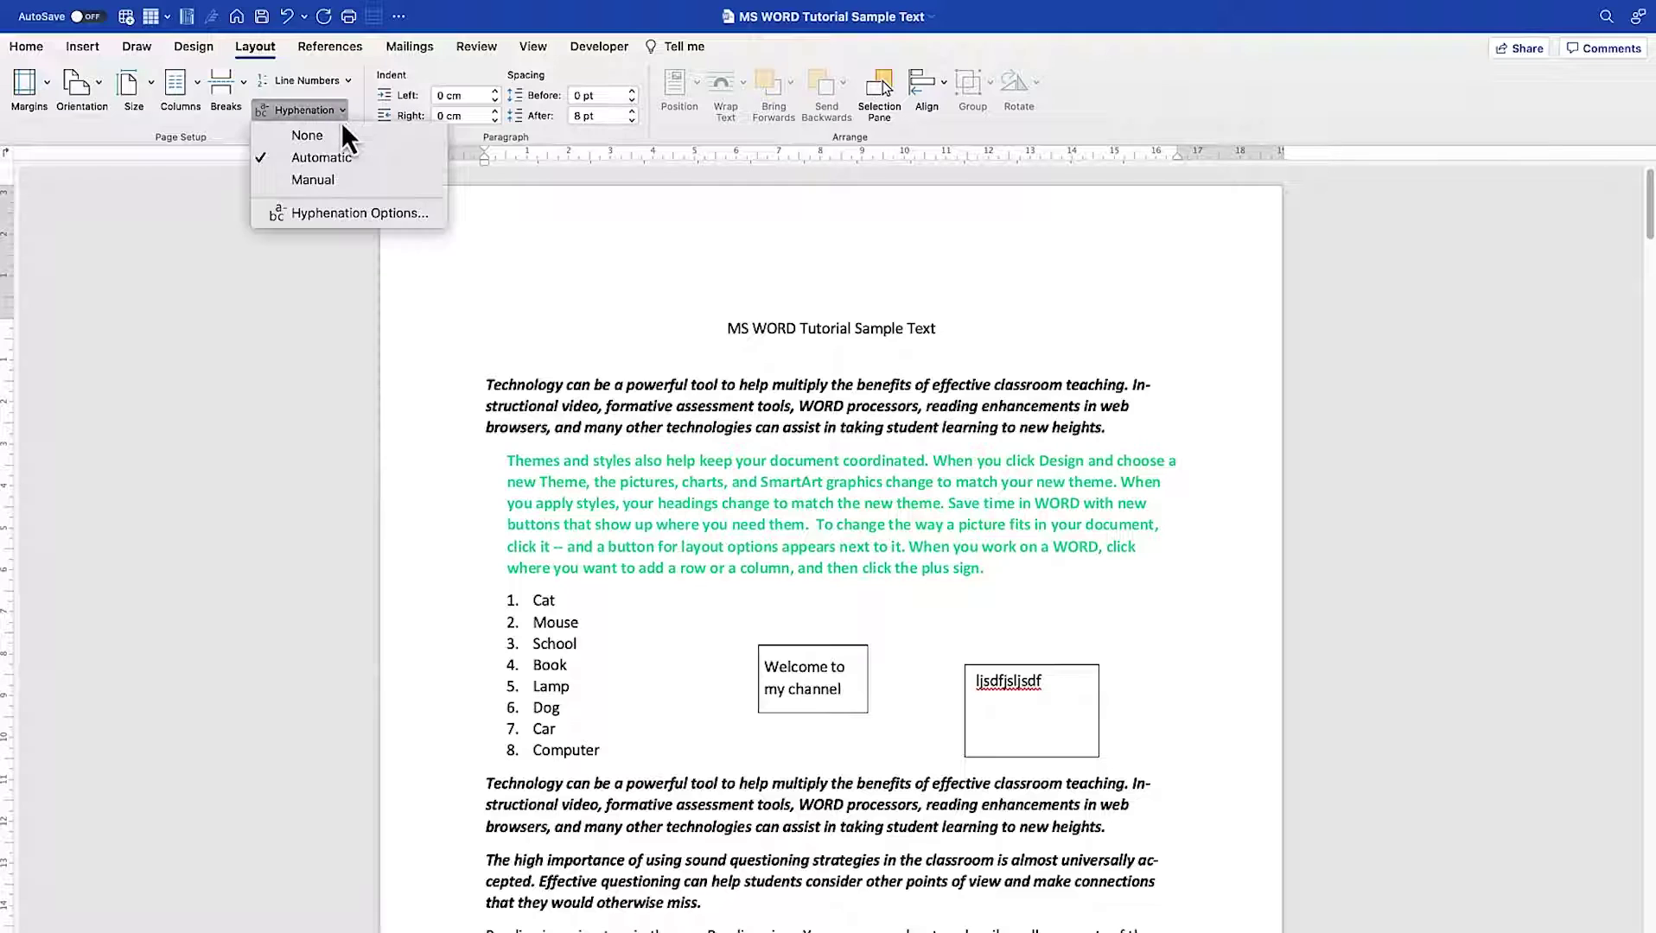
pyautogui.click(351, 216)
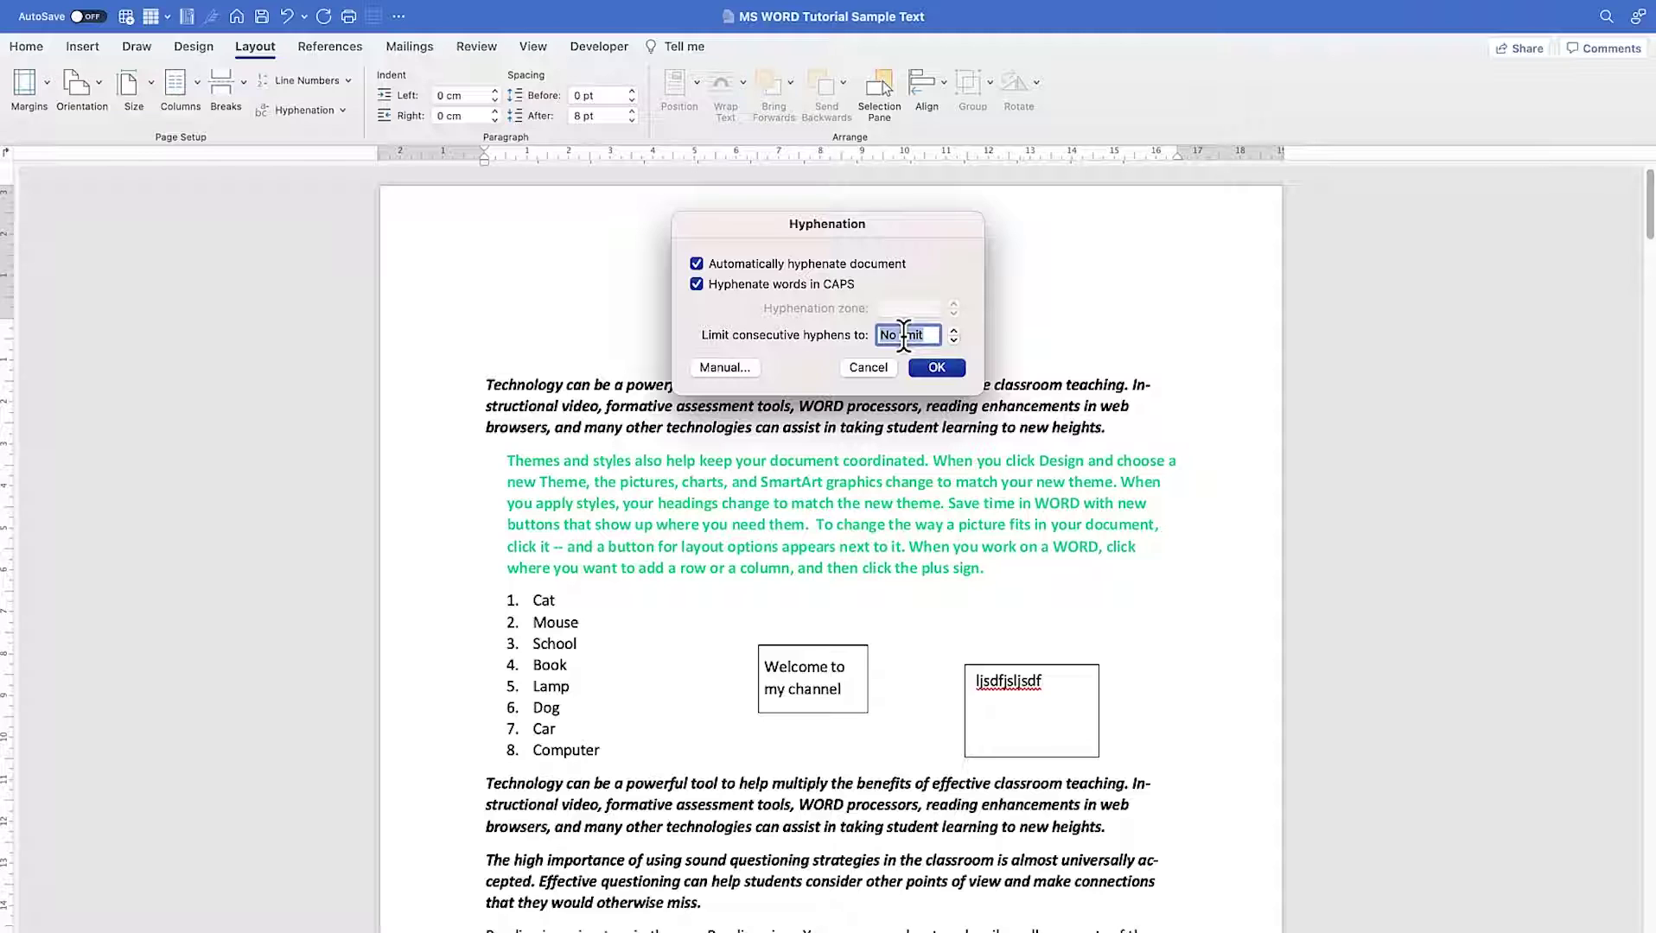
pyautogui.click(942, 370)
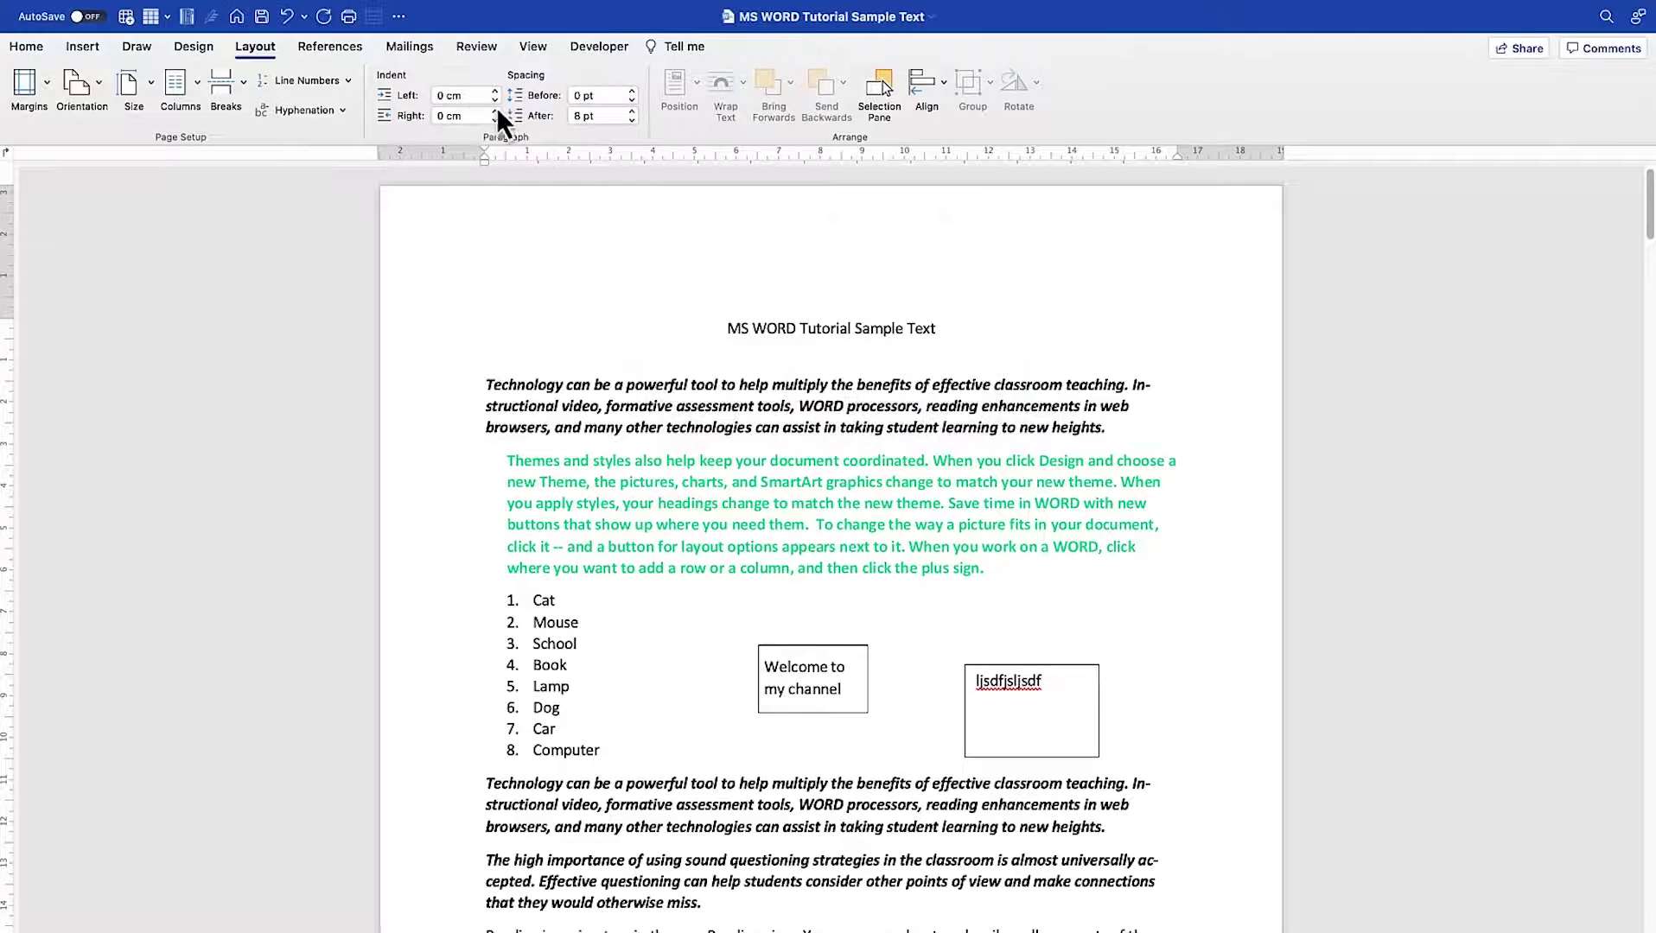